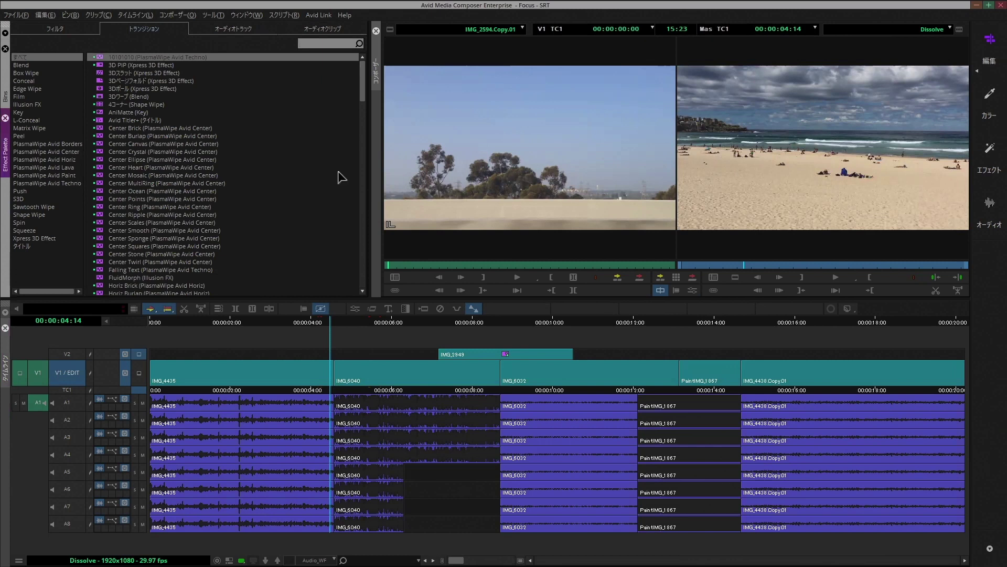
# Browse the transition effects by category, including Blend, Edge Wipe and Illusion FX, and return to the full list
pyautogui.click(136, 31)
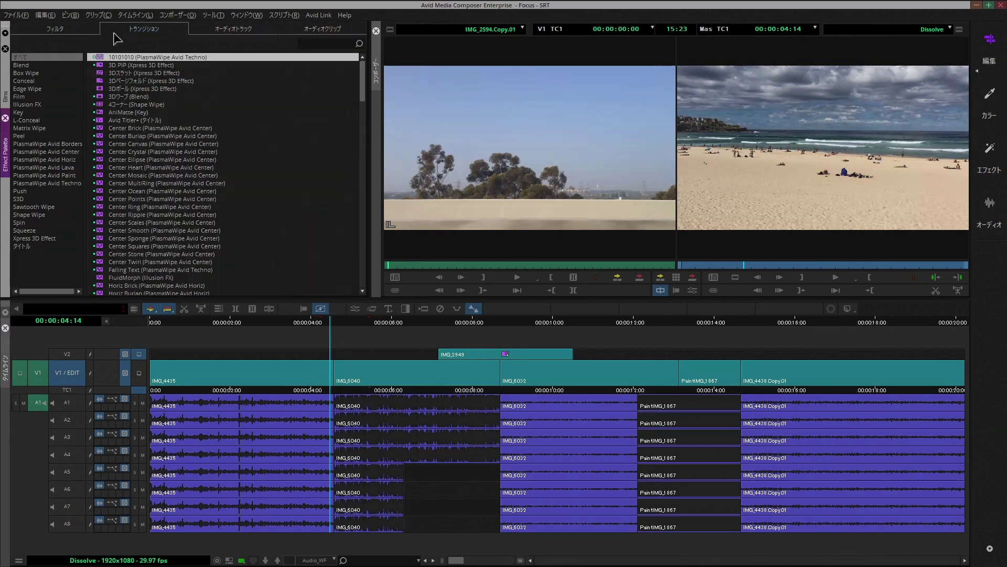
pyautogui.click(43, 66)
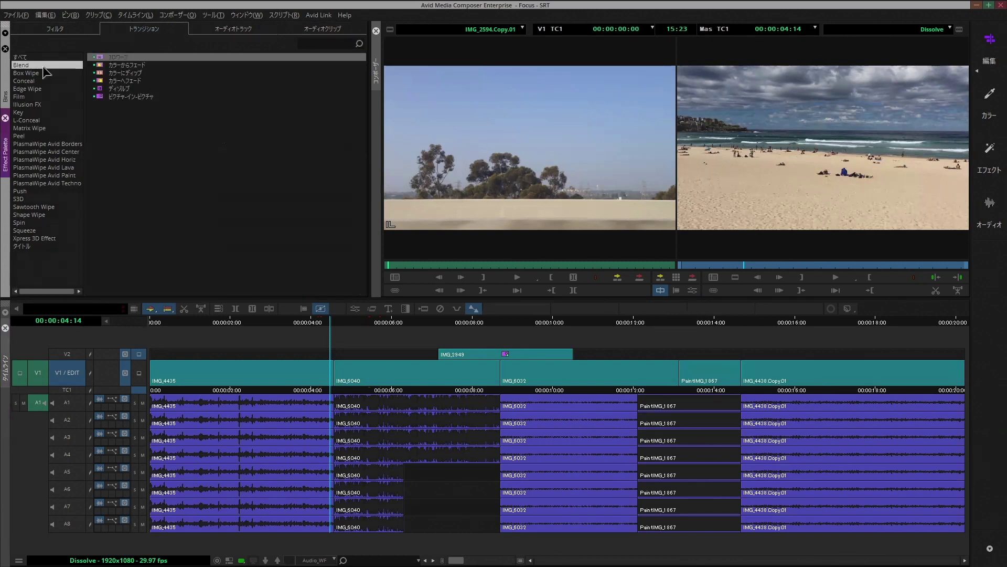
pyautogui.click(102, 89)
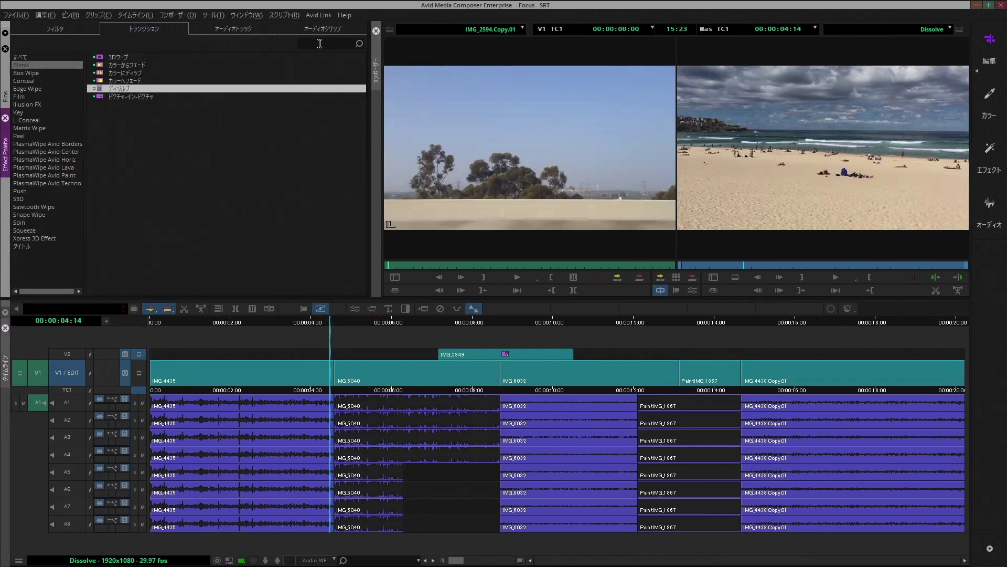
pyautogui.click(34, 89)
pyautogui.click(34, 74)
pyautogui.click(33, 65)
pyautogui.click(32, 89)
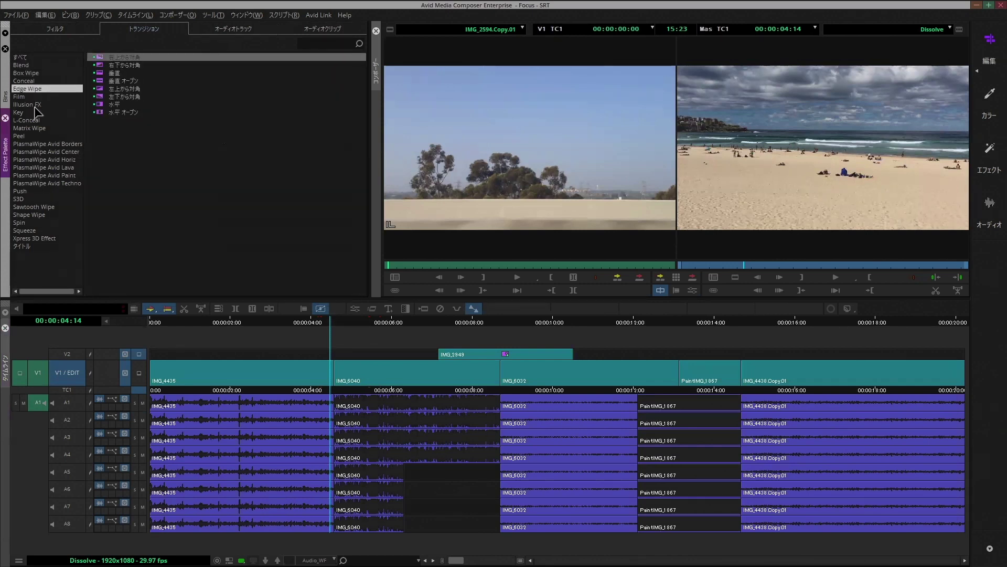
pyautogui.click(35, 105)
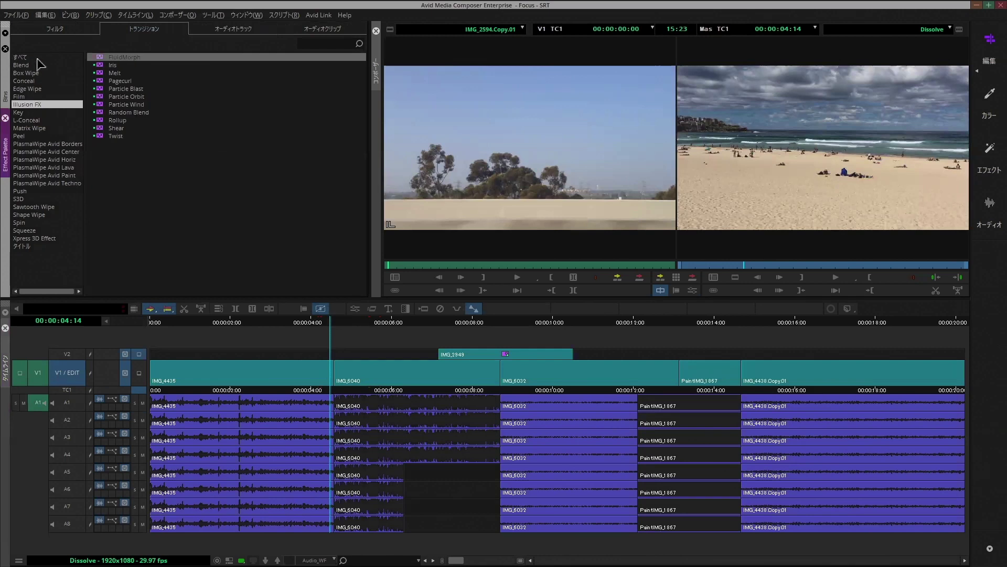
pyautogui.click(33, 57)
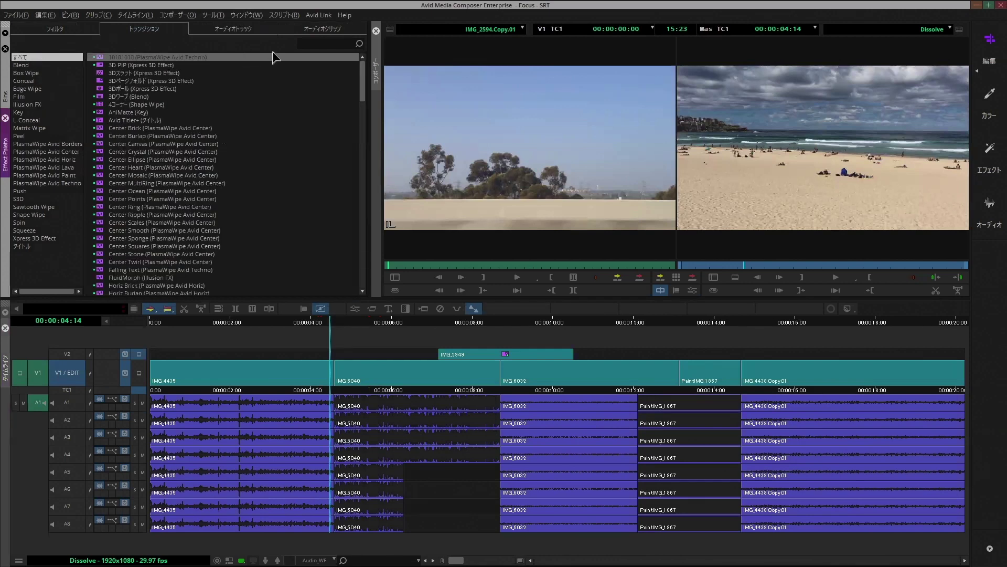
# Search the transitions for ディゾルブ and apply the Blend dissolve to the V1 cut between IMG_4435 and IMG_5040
pyautogui.click(316, 44)
pyautogui.write('でぃ')
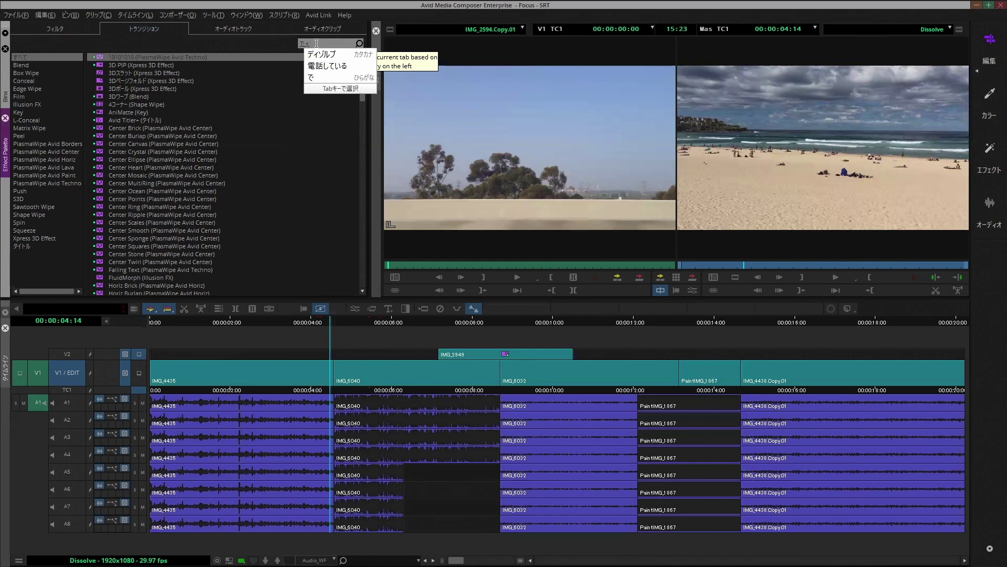
pyautogui.write('ぞるぶ')
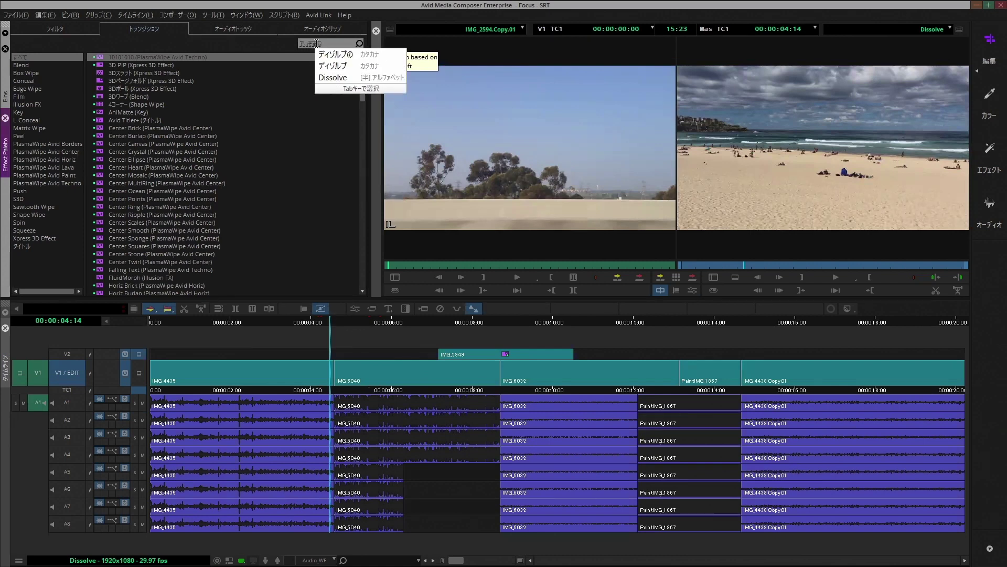
pyautogui.press('space')
pyautogui.press('Return')
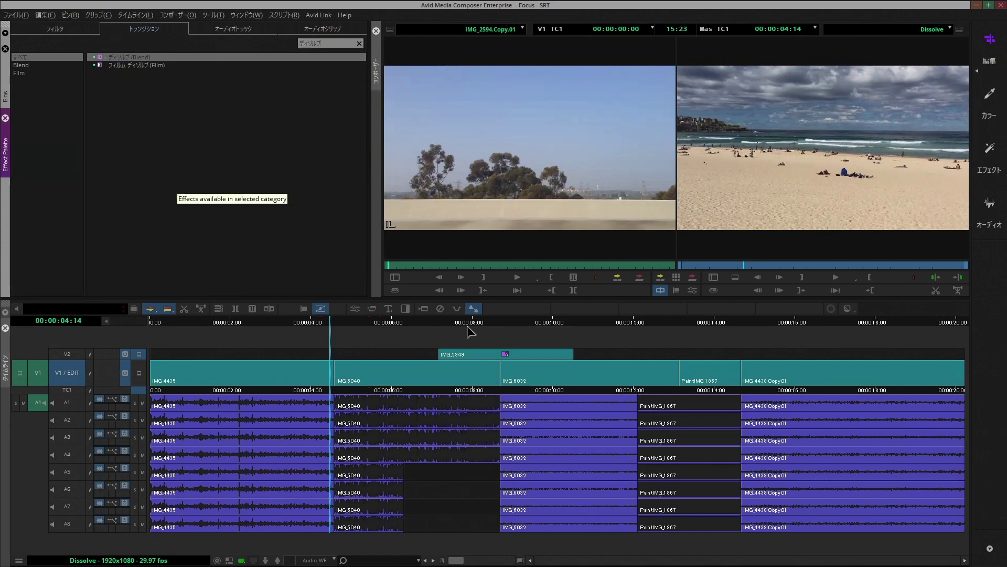
pyautogui.moveTo(99, 58); pyautogui.dragTo(334, 376)
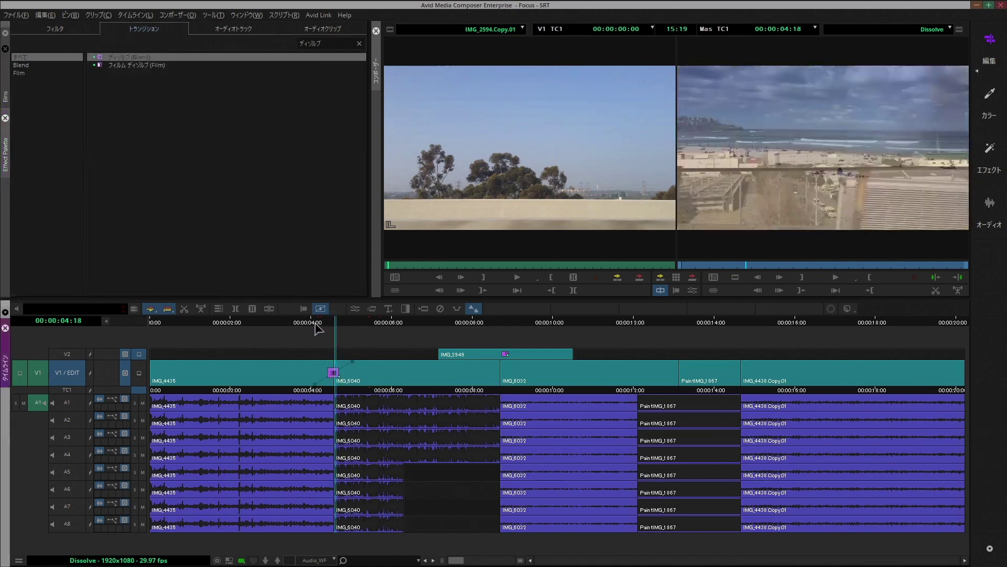
pyautogui.moveTo(315, 322); pyautogui.dragTo(338, 323)
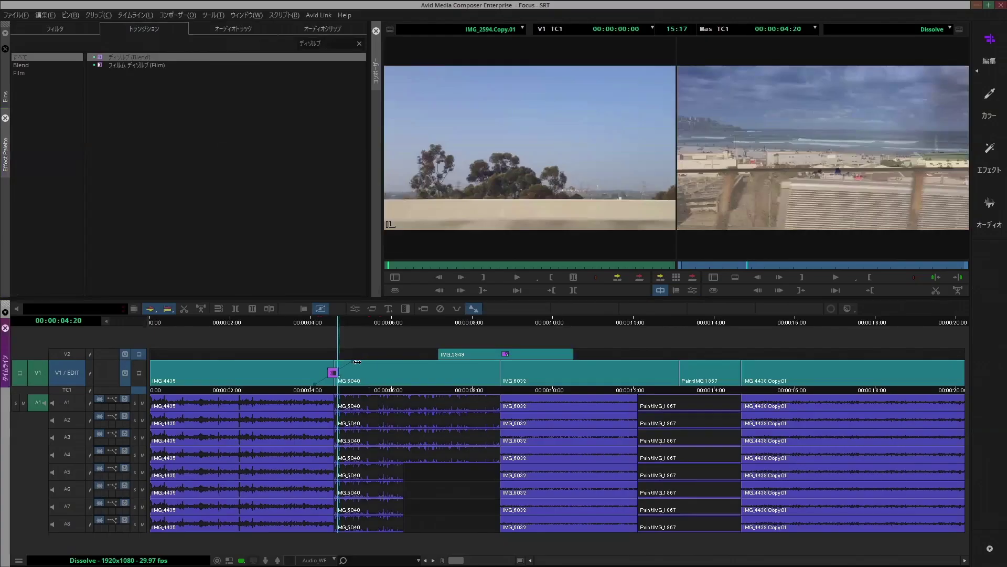
# Extend the end of the V1 dissolve to a duration of about 01:18 and slide it earlier across the cut
pyautogui.click(371, 390)
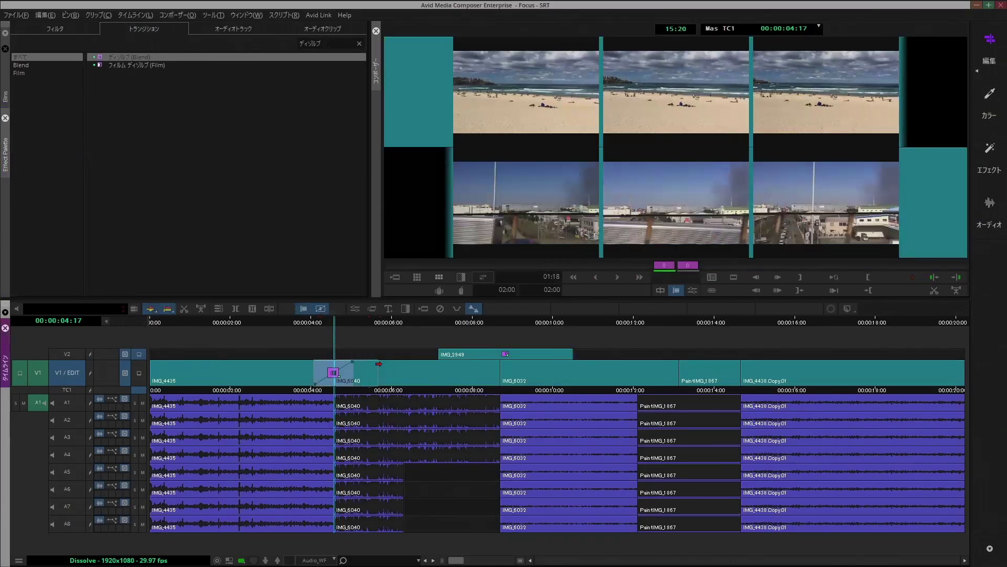
pyautogui.moveTo(371, 365); pyautogui.dragTo(379, 364)
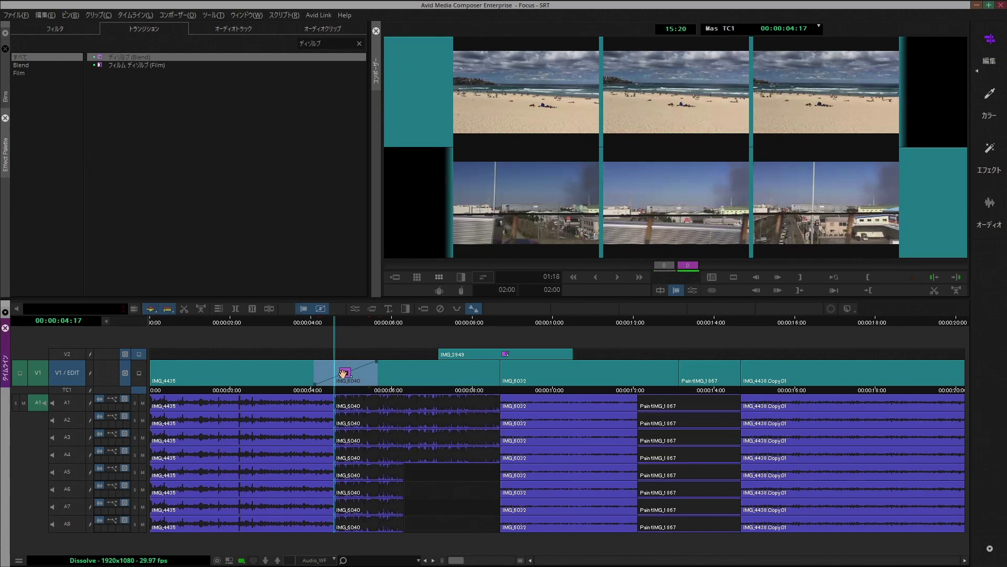
pyautogui.moveTo(344, 373); pyautogui.dragTo(336, 372)
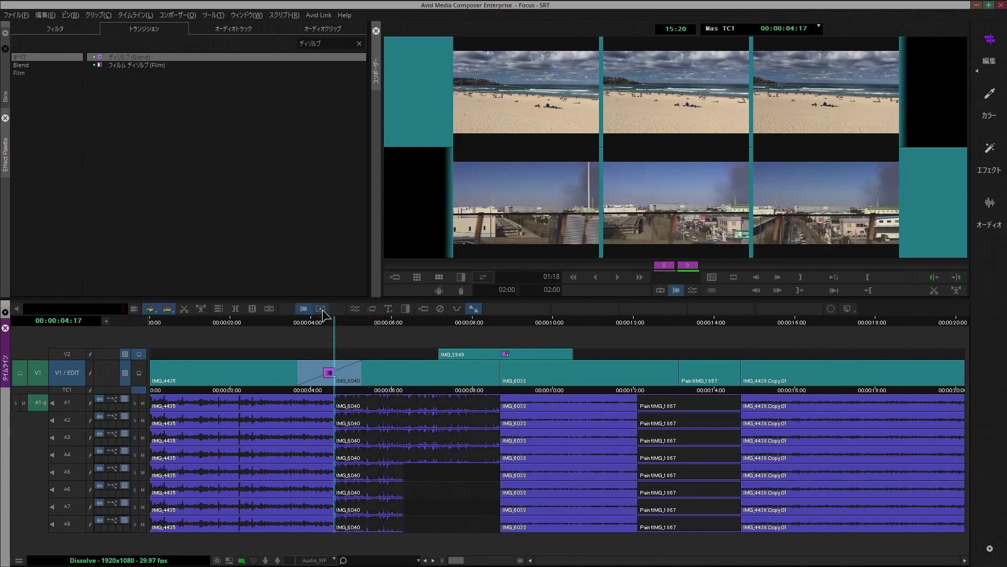
# Extend the start of the V1 dissolve to a duration of about 01:10 and slide it back to centre on the cut
pyautogui.click(321, 309)
pyautogui.moveTo(329, 372)
pyautogui.mouseDown()
pyautogui.moveTo(342, 376)
pyautogui.moveTo(328, 373)
pyautogui.moveTo(324, 389)
pyautogui.mouseUp()
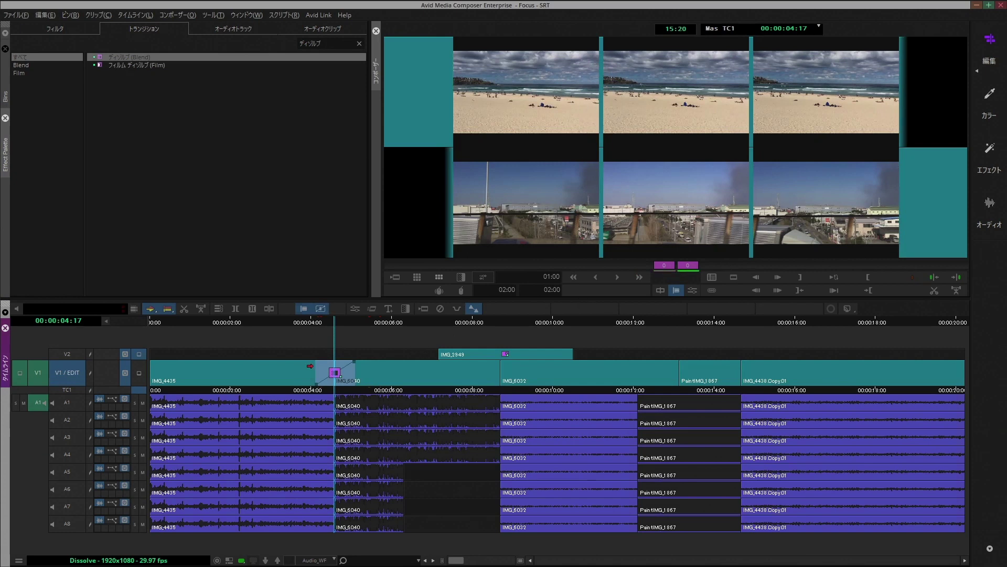
pyautogui.moveTo(314, 385); pyautogui.dragTo(302, 387)
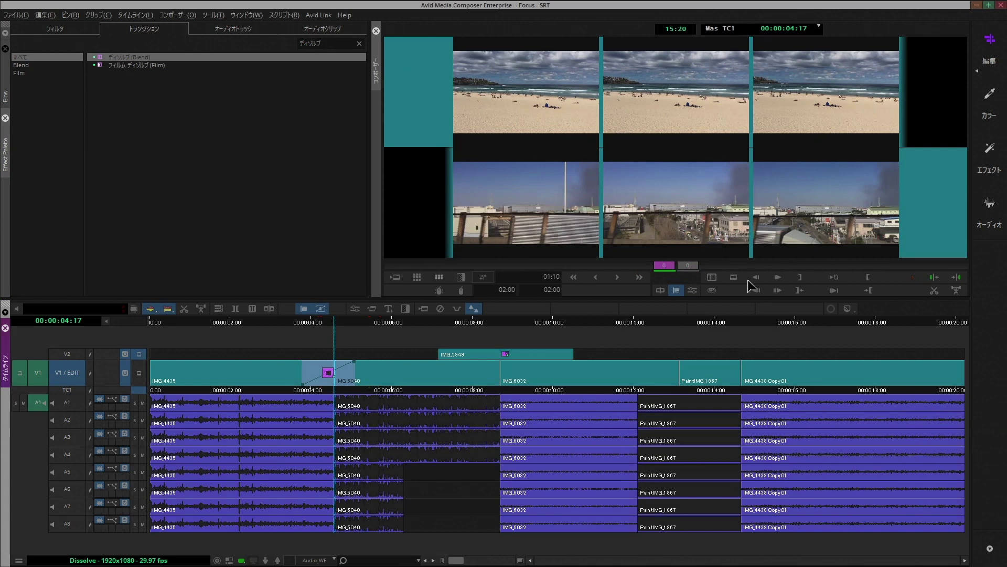
pyautogui.moveTo(325, 373); pyautogui.dragTo(336, 373)
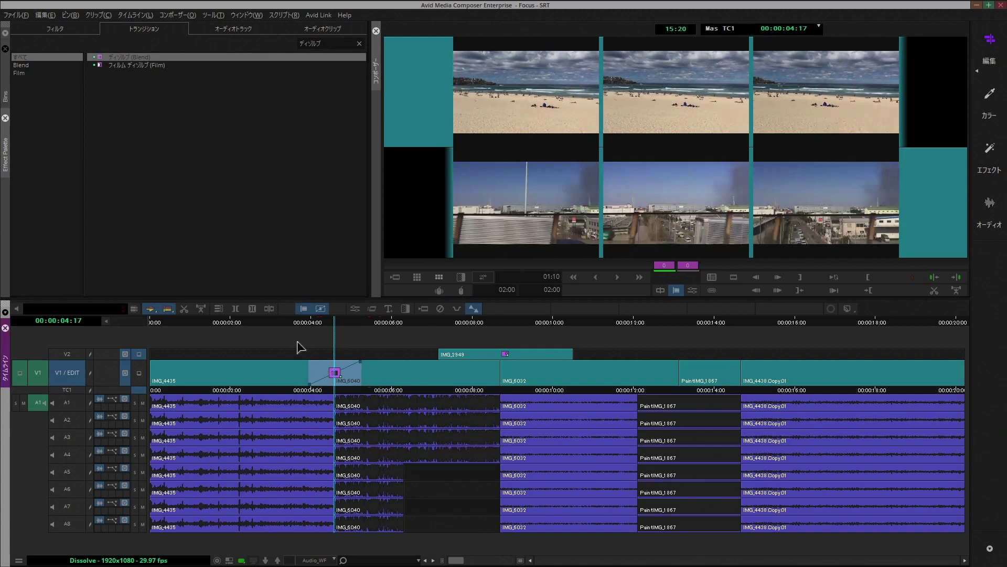
# Park the playhead on the dissolve at 00:00:04:16 and remove the effect from the V1 cut
pyautogui.click(288, 321)
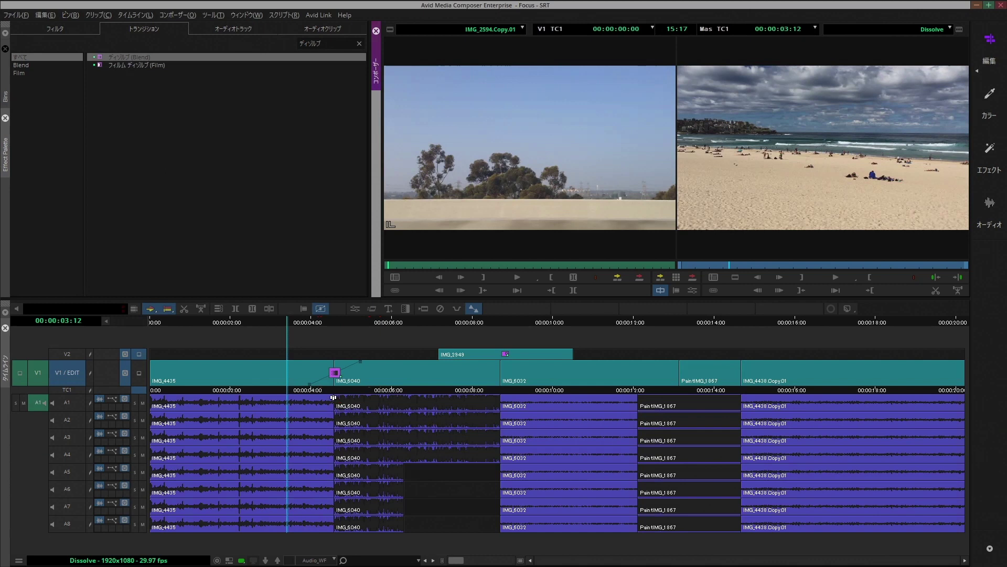
pyautogui.click(335, 323)
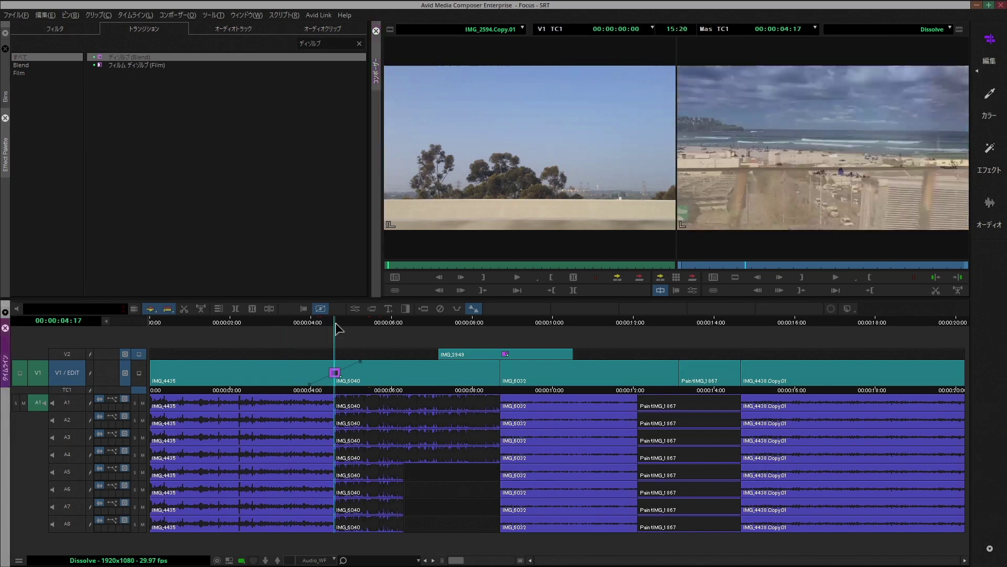
pyautogui.press('Left')
pyautogui.press('Left')
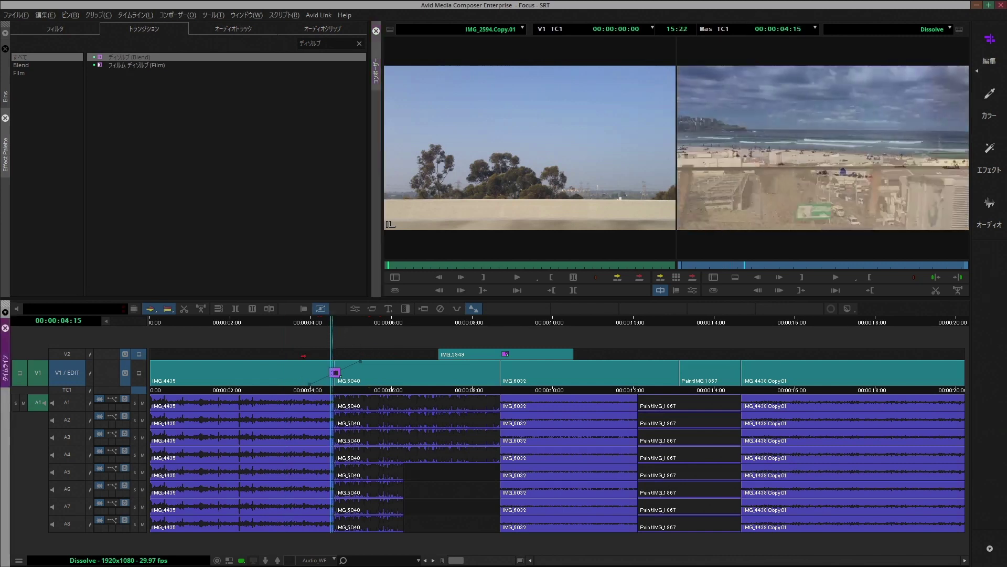
pyautogui.moveTo(329, 320); pyautogui.dragTo(333, 324)
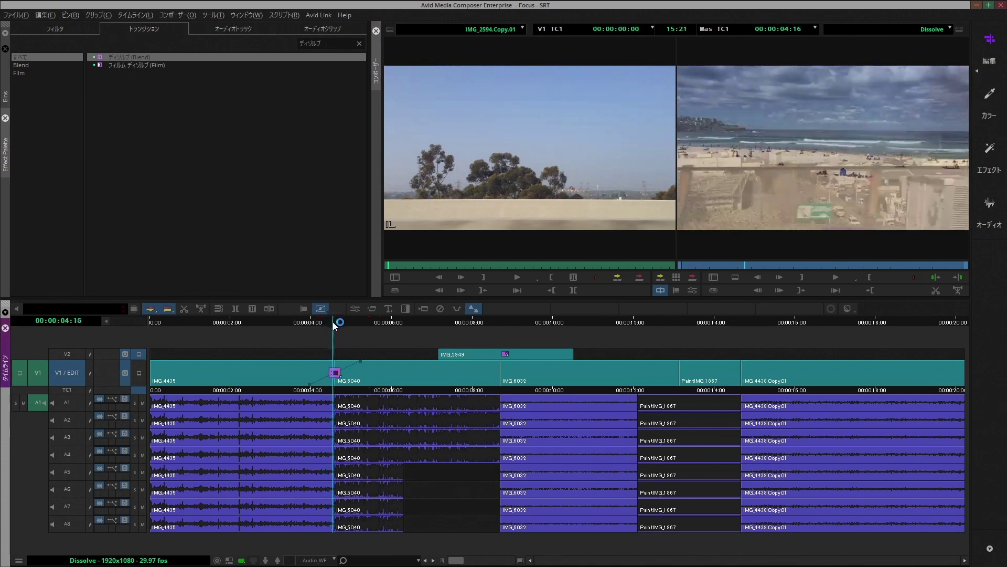
pyautogui.click(443, 312)
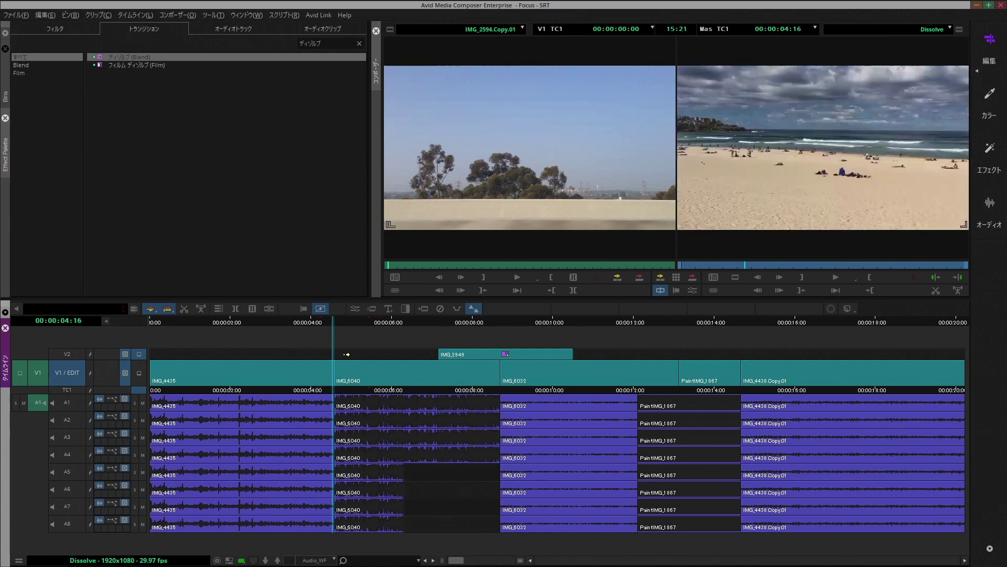
# Select the cut between IMG_4435 and IMG_5040 on V1 and A1 to A8 and apply the Blend dissolve to all those tracks
pyautogui.click(306, 322)
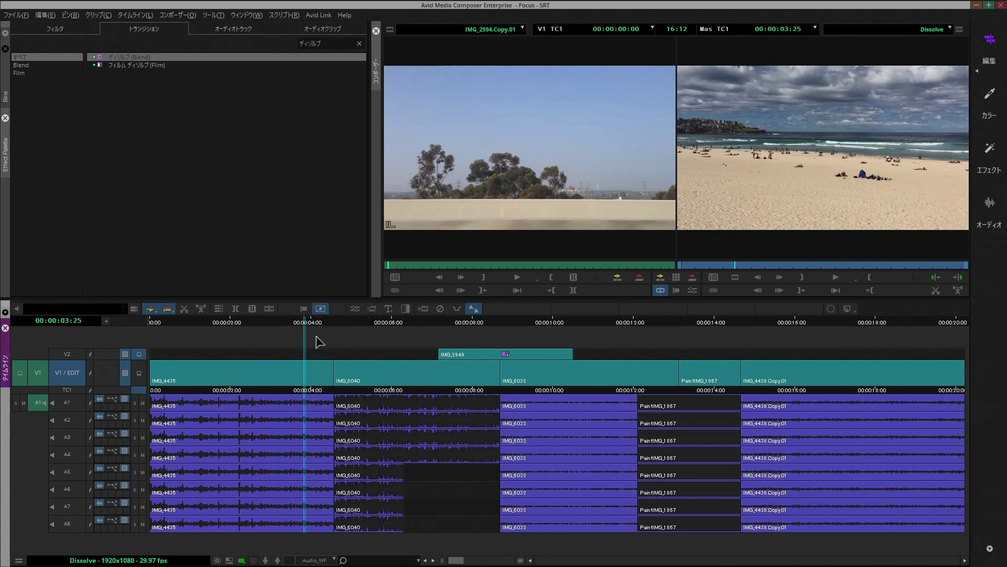
pyautogui.moveTo(316, 339); pyautogui.dragTo(366, 547)
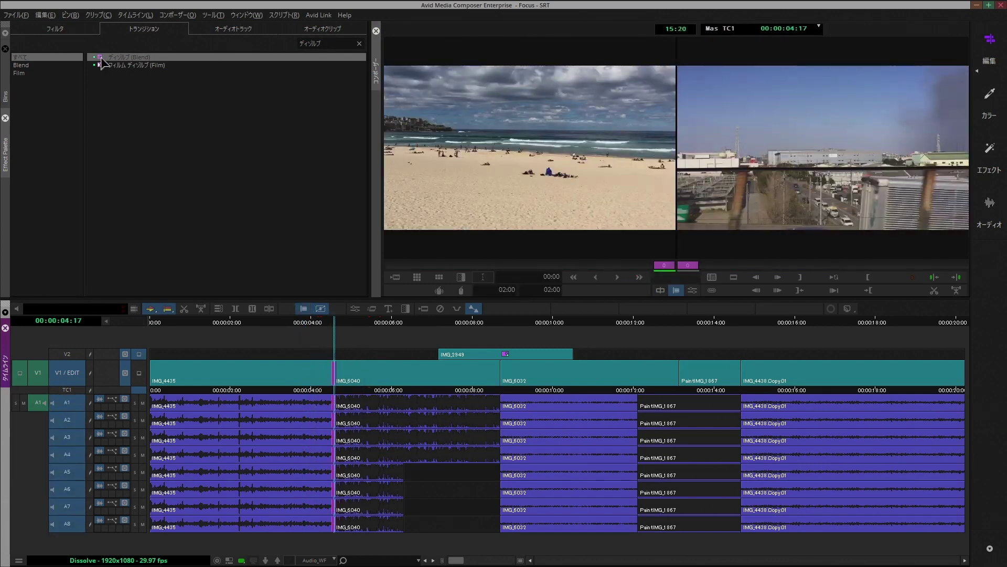
pyautogui.doubleClick(102, 60)
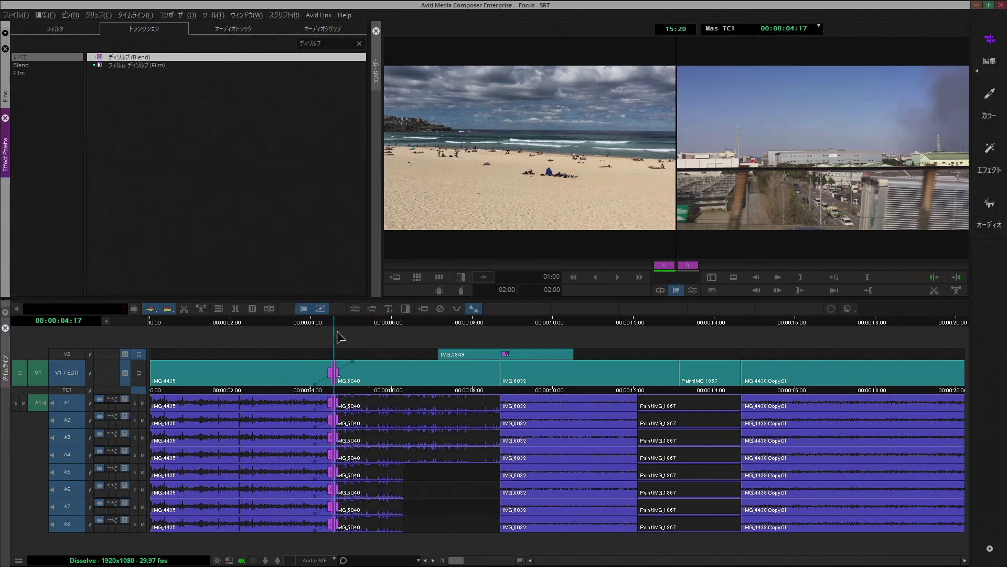
# Play the sequence across the cut between IMG_4435 and IMG_5040 to review the video and audio dissolves
pyautogui.click(307, 327)
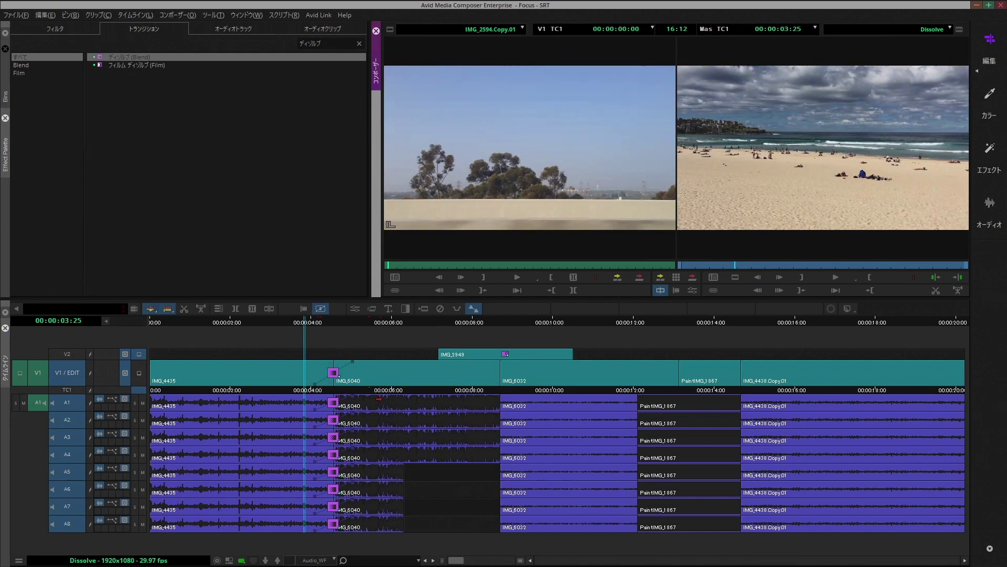
pyautogui.press('space')
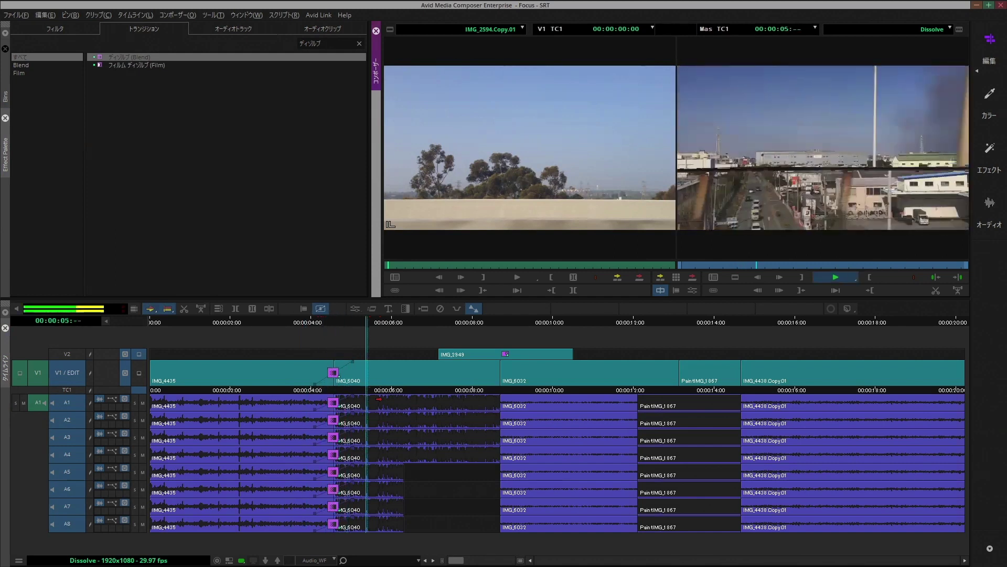
pyautogui.press('space')
pyautogui.click(260, 327)
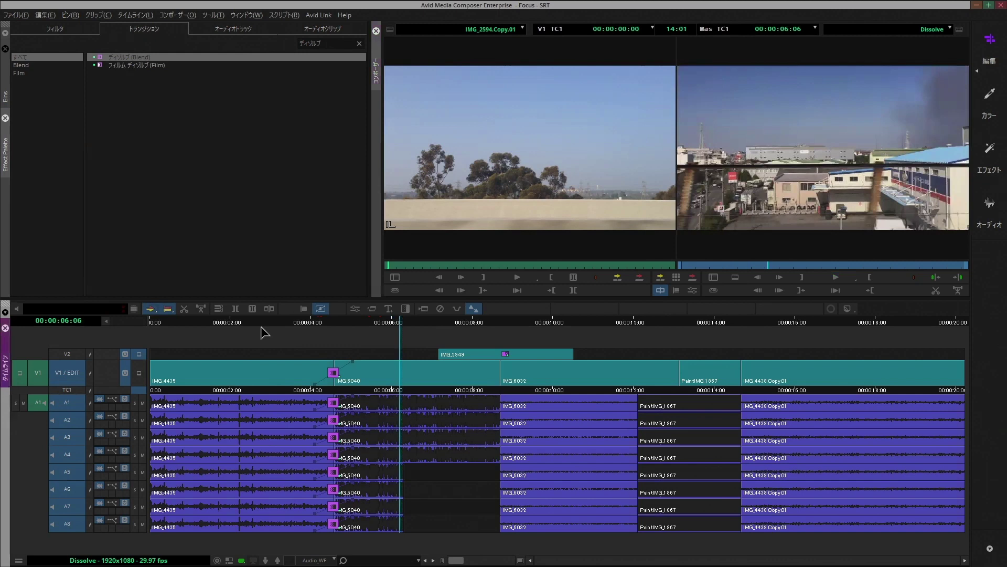
pyautogui.click(259, 323)
pyautogui.press('space')
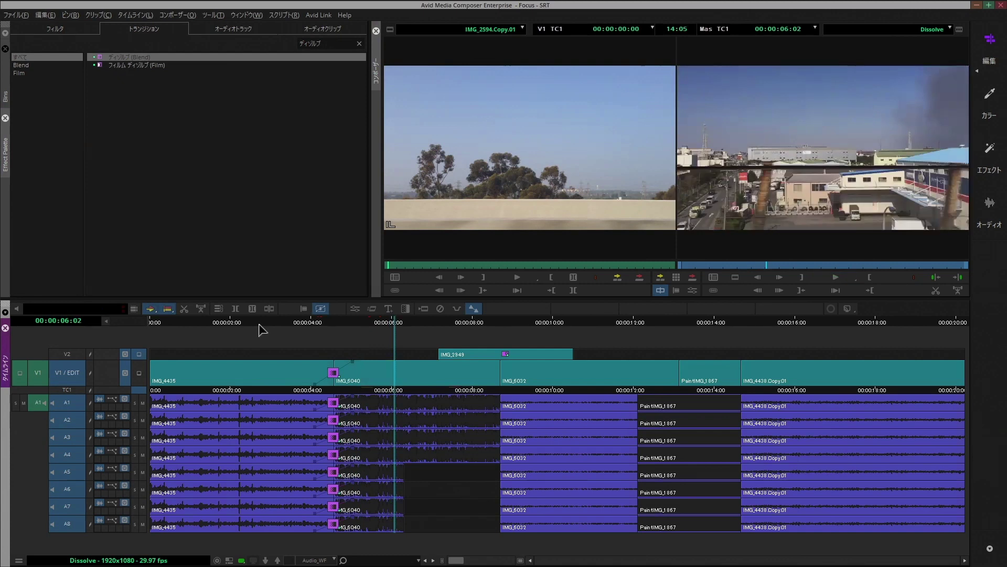
# Remove the dissolves from all tracks at the cut between IMG_4435 and IMG_5040, and clear the effect search
pyautogui.click(335, 323)
pyautogui.click(440, 309)
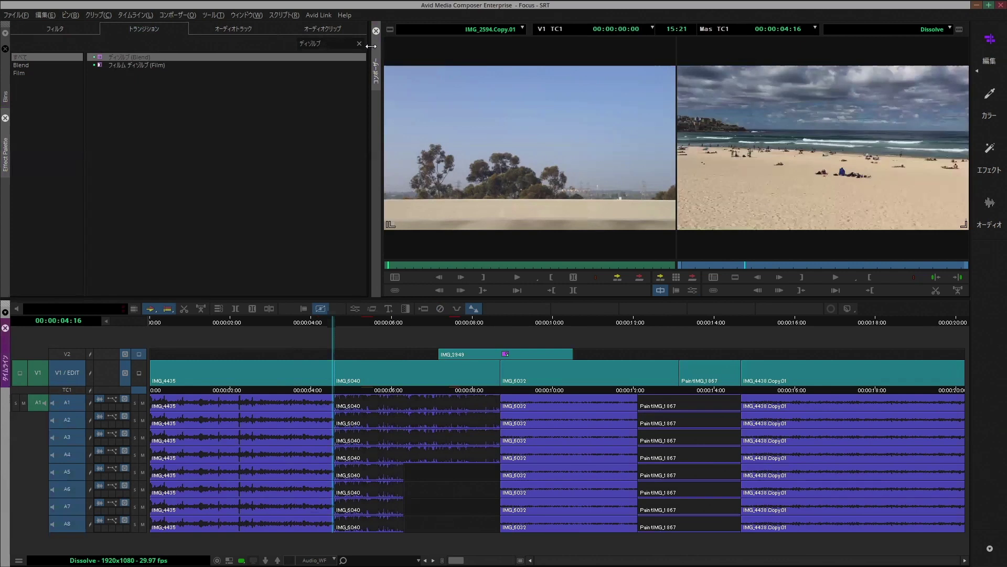
pyautogui.click(361, 45)
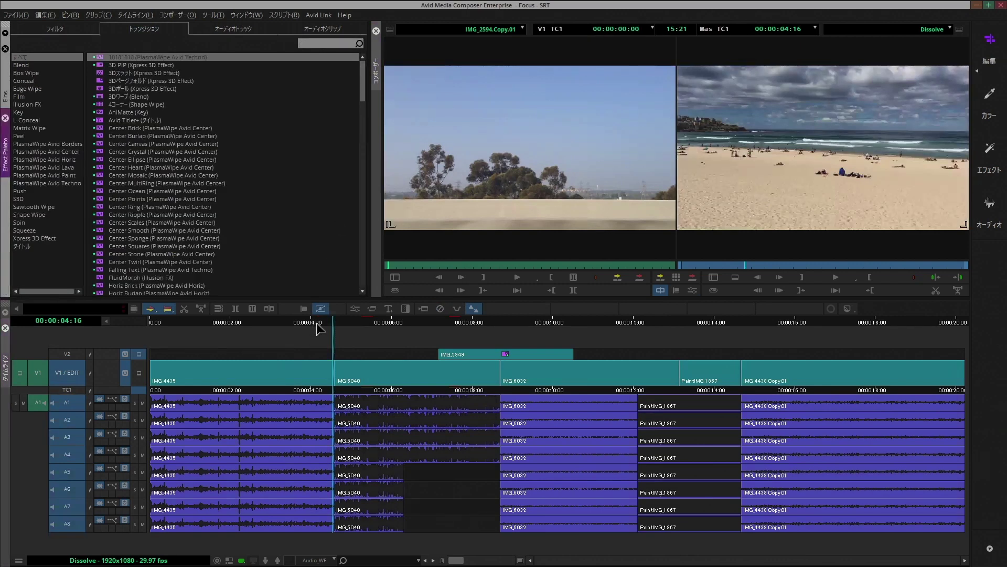
# Scrub around the cut between IMG_4435 and IMG_5040 and snap the playhead to the first frame of IMG_5040 at 00:00:04:17
pyautogui.click(312, 323)
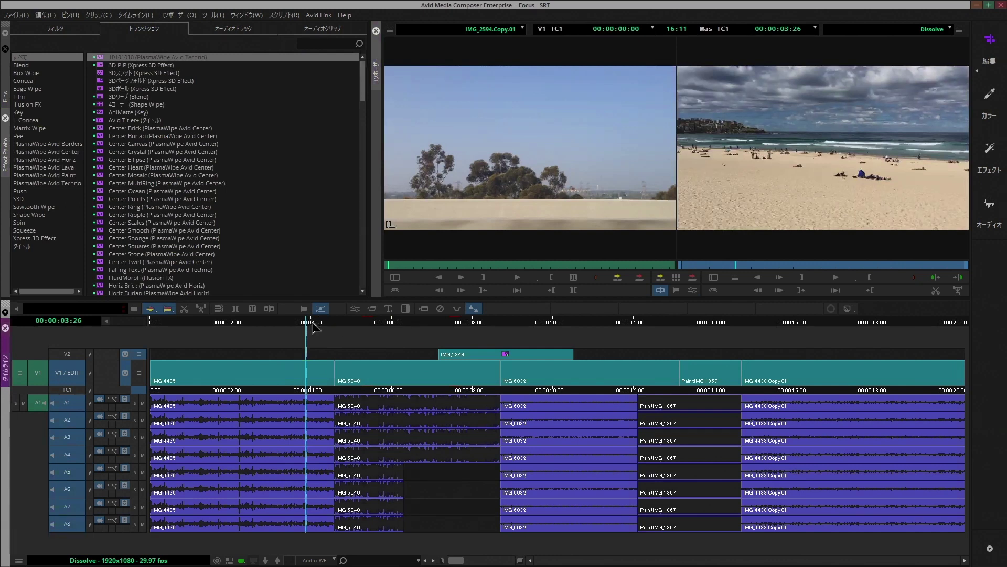
pyautogui.moveTo(305, 323)
pyautogui.mouseDown()
pyautogui.moveTo(336, 329)
pyautogui.moveTo(319, 327)
pyautogui.mouseUp()
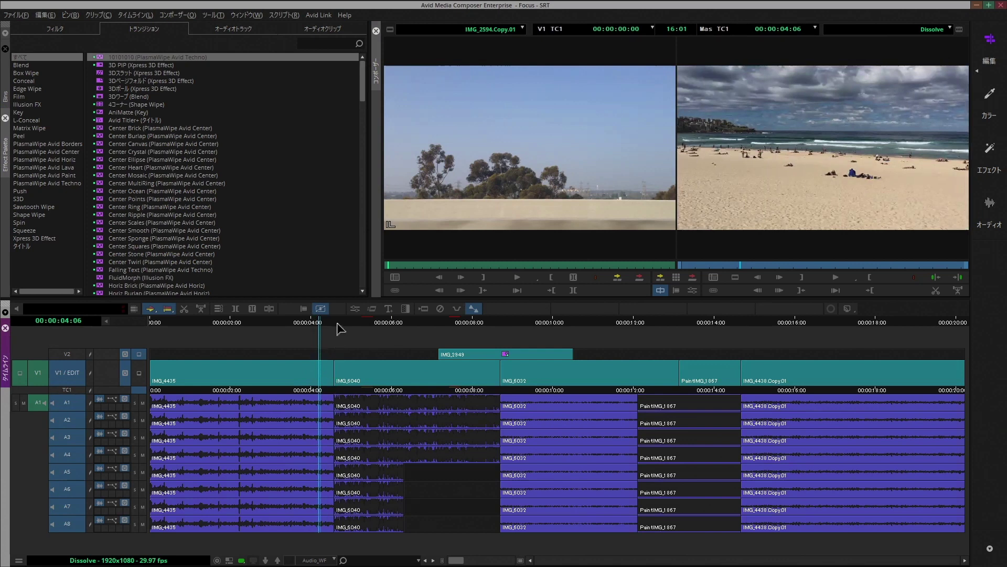
pyautogui.moveTo(337, 324); pyautogui.dragTo(321, 323)
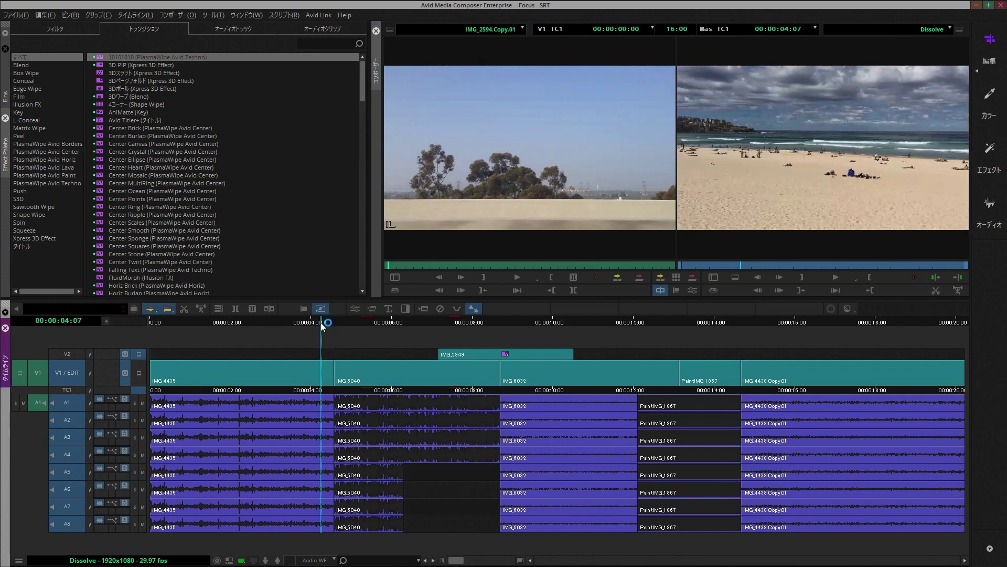
pyautogui.keyDown('ctrl'); pyautogui.click(332, 325); pyautogui.keyUp('ctrl')
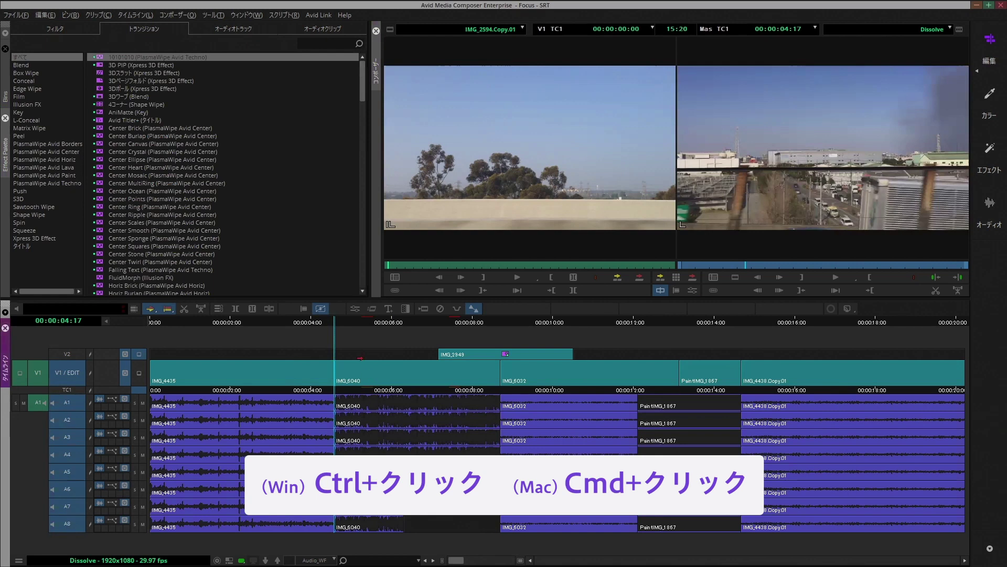
# Park the playhead at 00:00:04:11, just before the cut between IMG_4435 and IMG_5040, and open the Quick Transition settings
pyautogui.moveTo(374, 330); pyautogui.dragTo(457, 345)
pyautogui.keyDown('ctrl'); pyautogui.click(347, 349); pyautogui.keyUp('ctrl')
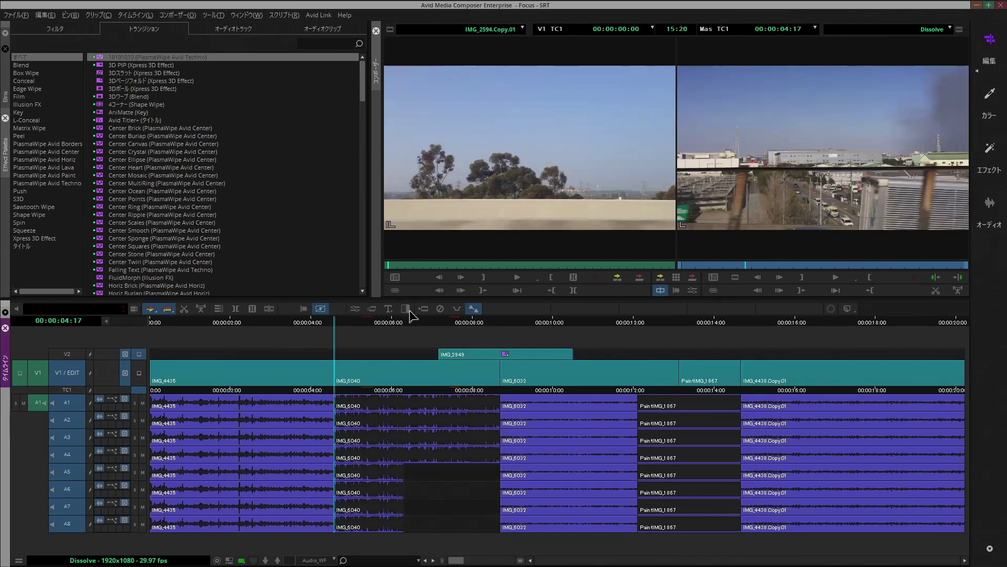
pyautogui.moveTo(335, 326); pyautogui.dragTo(327, 322)
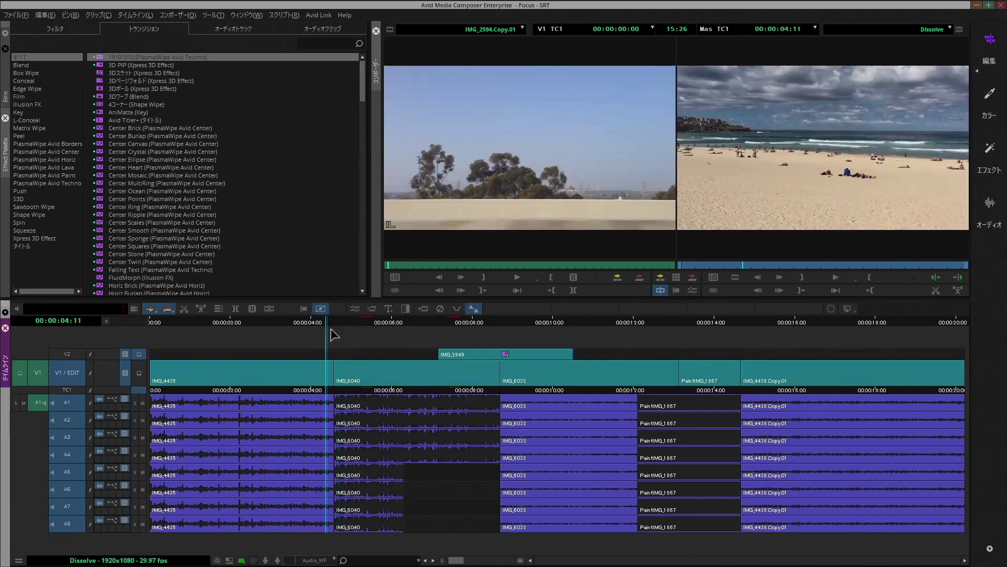
pyautogui.click(408, 310)
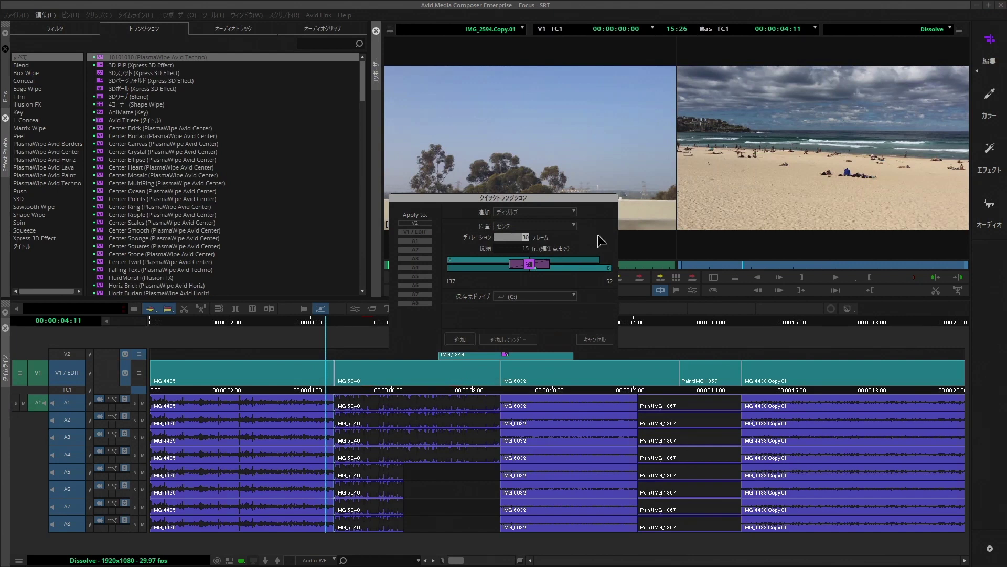
# Examine the available transition types and positions, keeping the dissolve (ディゾルブ) centered on the cut (センター)
pyautogui.click(521, 216)
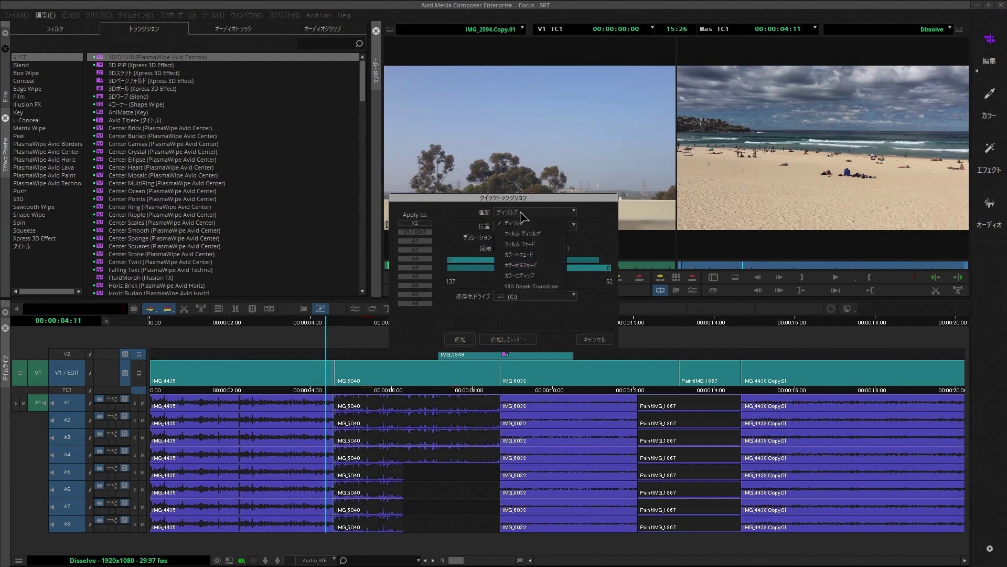
pyautogui.click(549, 224)
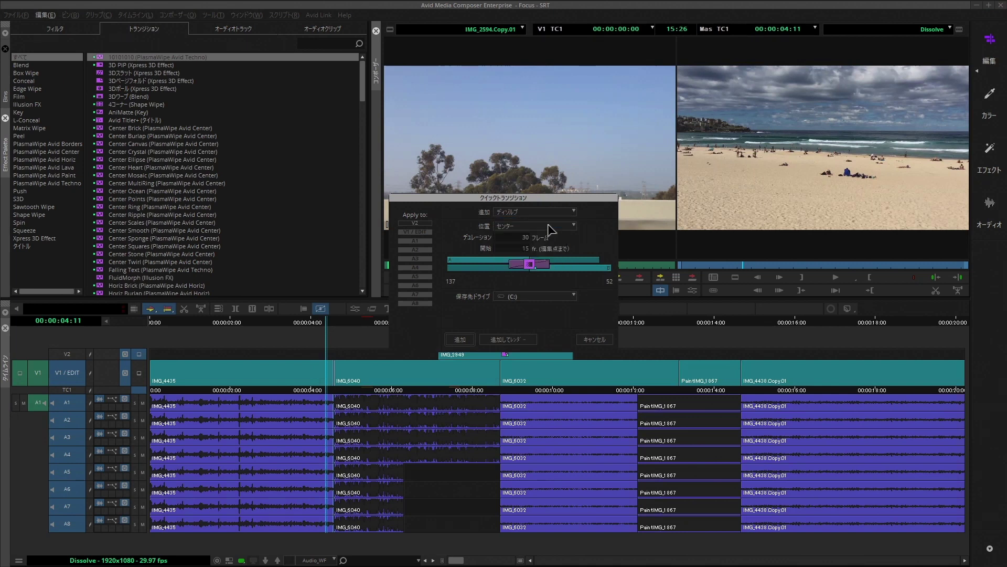
pyautogui.click(536, 226)
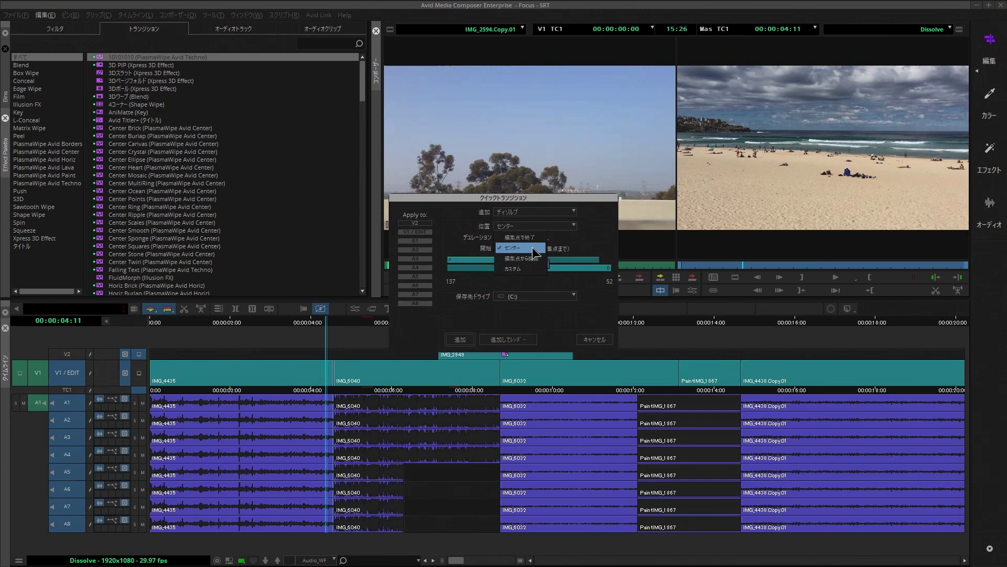
pyautogui.click(532, 247)
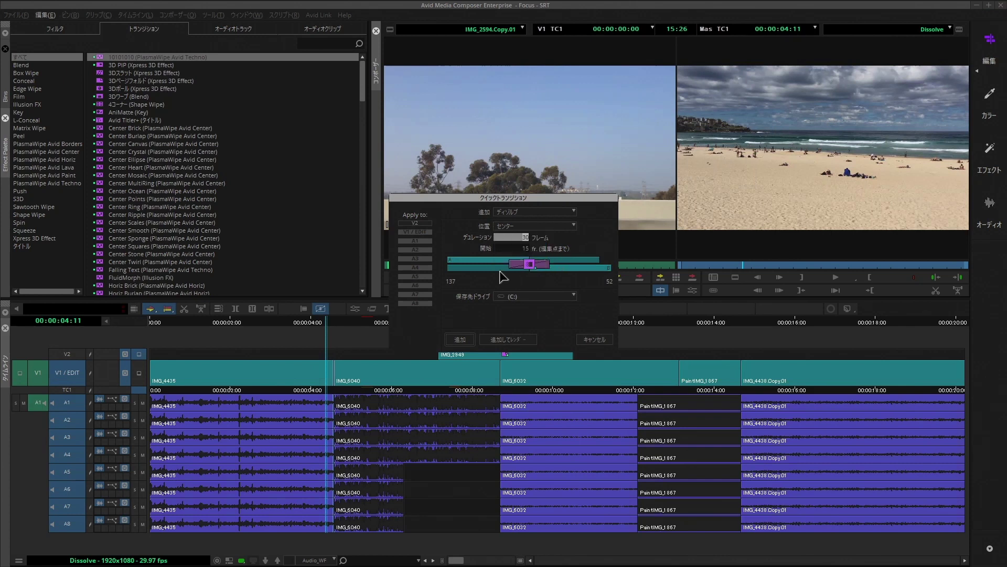
# Try the position that ends the dissolve at the cut, and switch to the one that starts it there (編集点から開始)
pyautogui.click(540, 228)
pyautogui.click(542, 237)
pyautogui.click(540, 229)
pyautogui.click(540, 260)
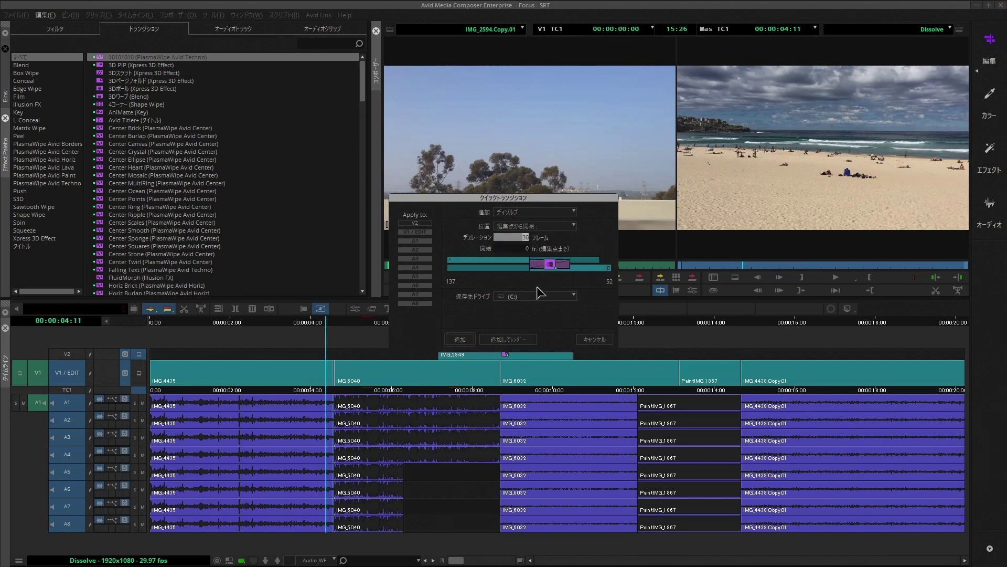
# Shift the 30-frame dissolve to a custom position starting 15 frames before the cut, and add it to V1 and A1 to A8
pyautogui.moveTo(552, 265)
pyautogui.mouseDown()
pyautogui.moveTo(520, 264)
pyautogui.moveTo(535, 264)
pyautogui.mouseUp()
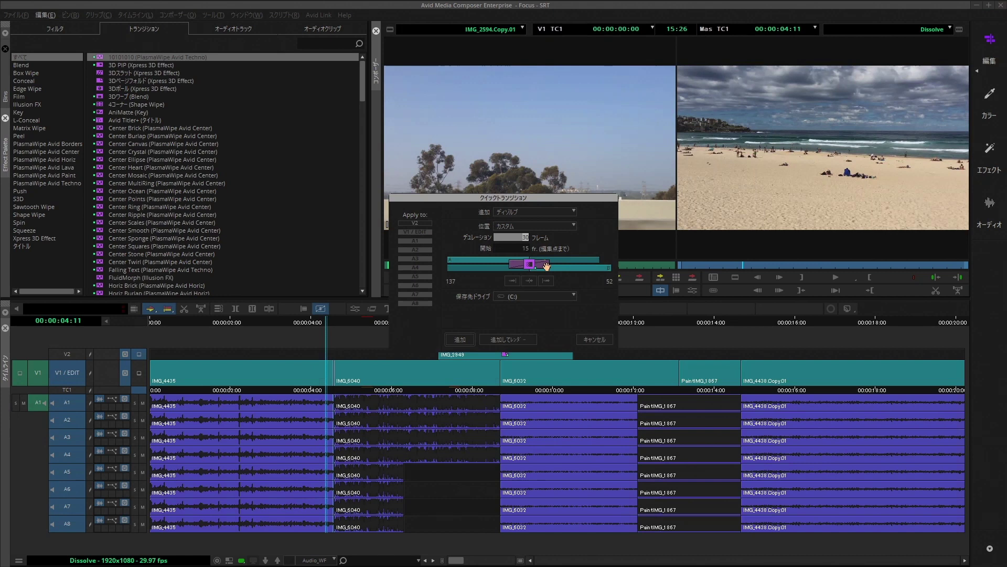
pyautogui.click(528, 284)
pyautogui.click(530, 282)
pyautogui.click(531, 282)
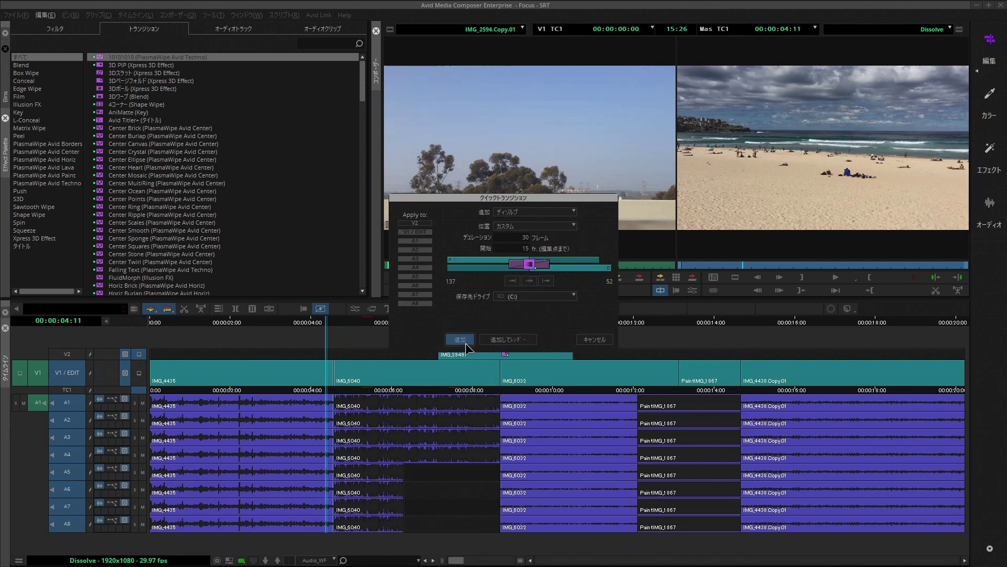
pyautogui.click(464, 342)
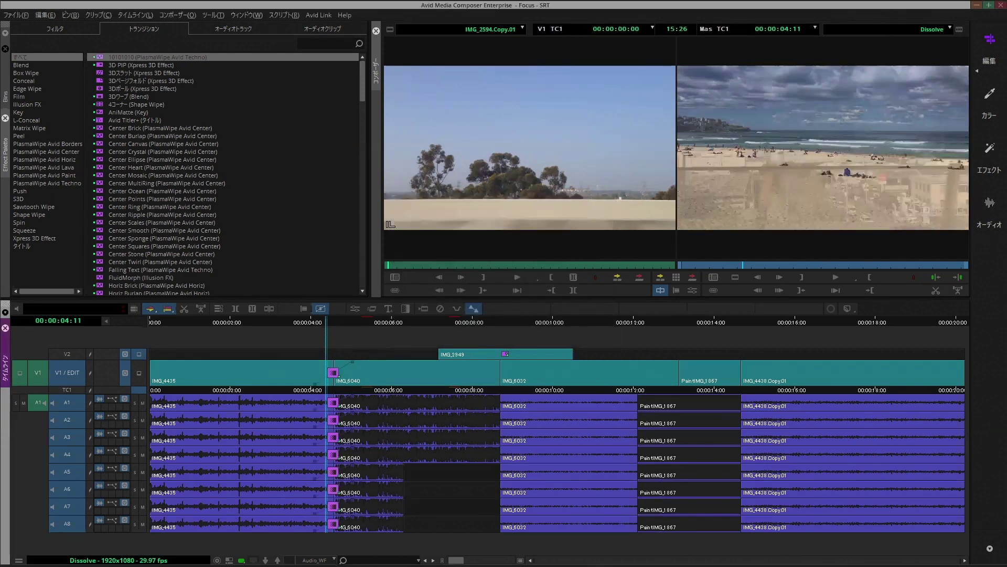
# Remove the dissolves from all tracks at the cut between IMG_4435 and IMG_5040, and park the playhead at 00:00:04:08
pyautogui.moveTo(327, 322)
pyautogui.mouseDown()
pyautogui.moveTo(313, 323)
pyautogui.moveTo(351, 323)
pyautogui.moveTo(337, 326)
pyautogui.mouseUp()
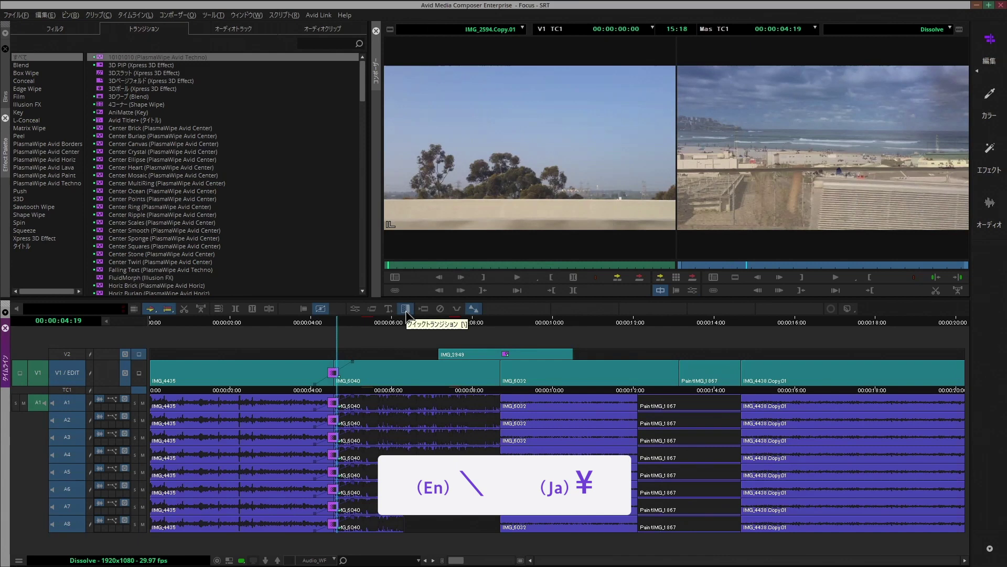
pyautogui.click(440, 311)
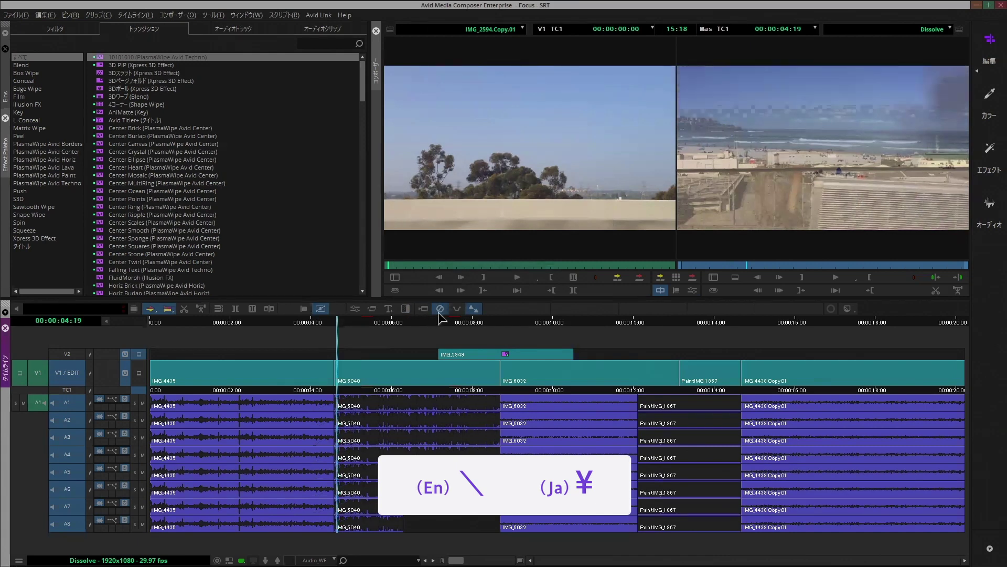
pyautogui.moveTo(335, 320); pyautogui.dragTo(329, 320)
pyautogui.press('Left')
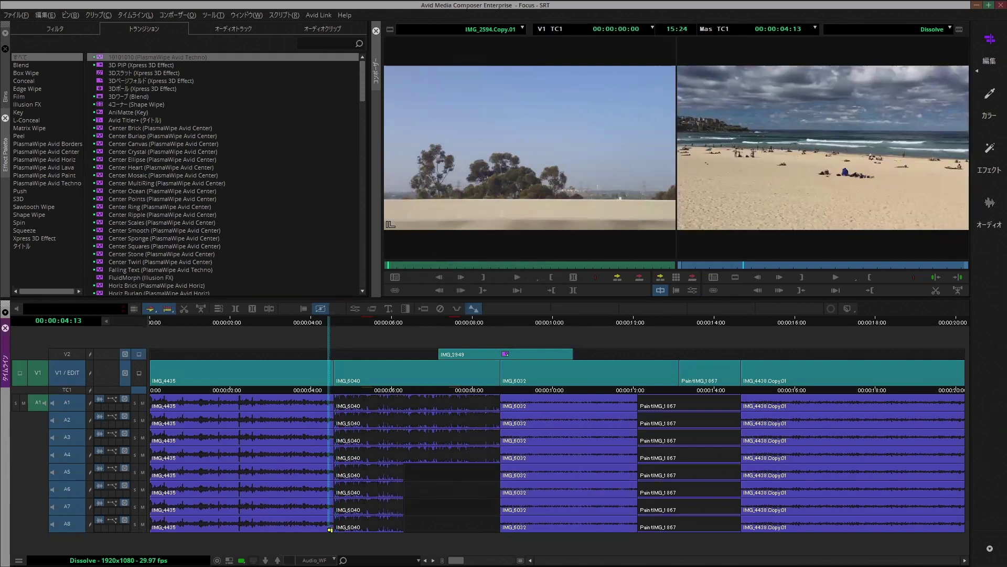
pyautogui.moveTo(325, 322); pyautogui.dragTo(323, 322)
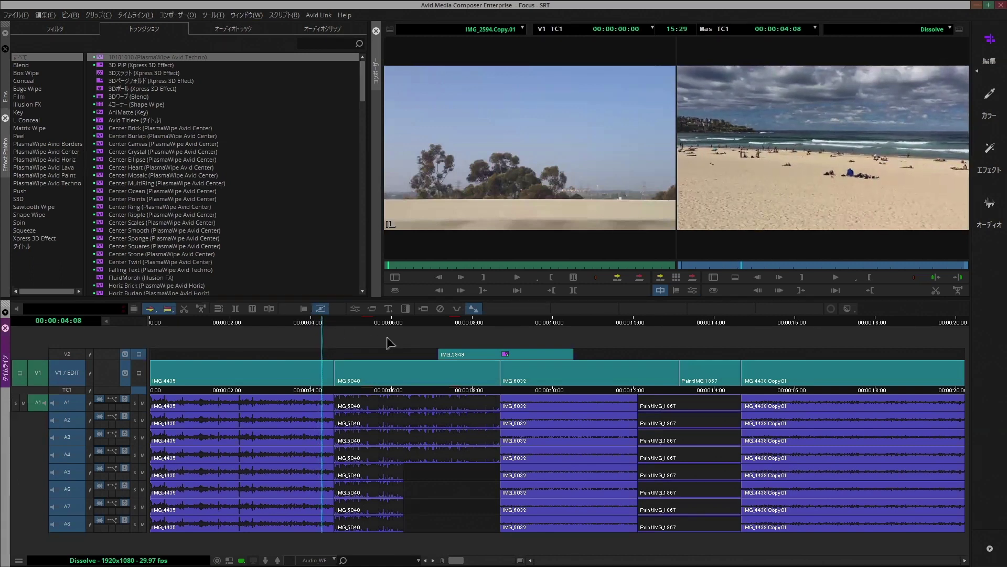
# Apply the 30-frame quick dissolve to V1 and A1 to A8 at the IMG_4435/IMG_5040 cut, and delete it from all tracks
pyautogui.press('\\')
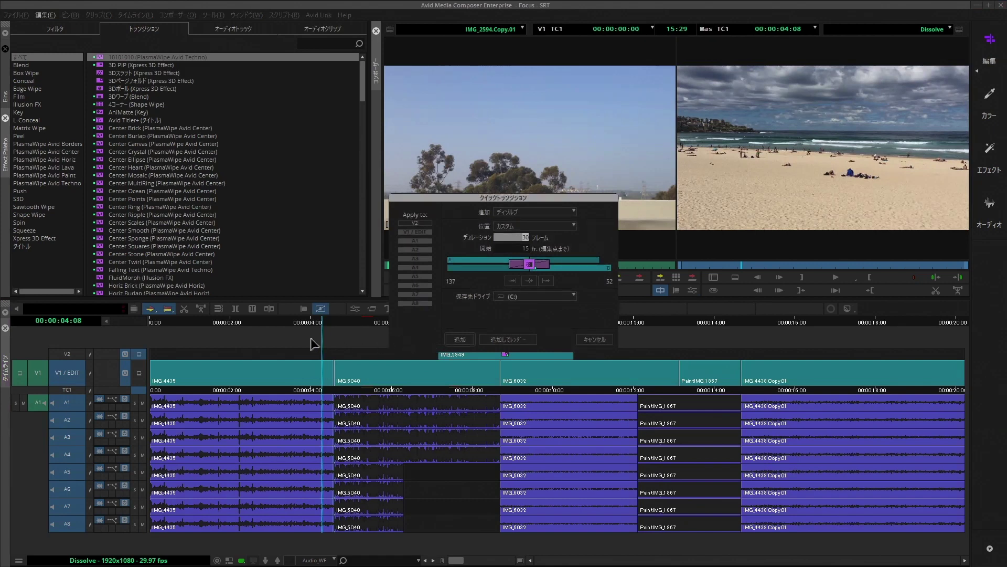
pyautogui.press('Return')
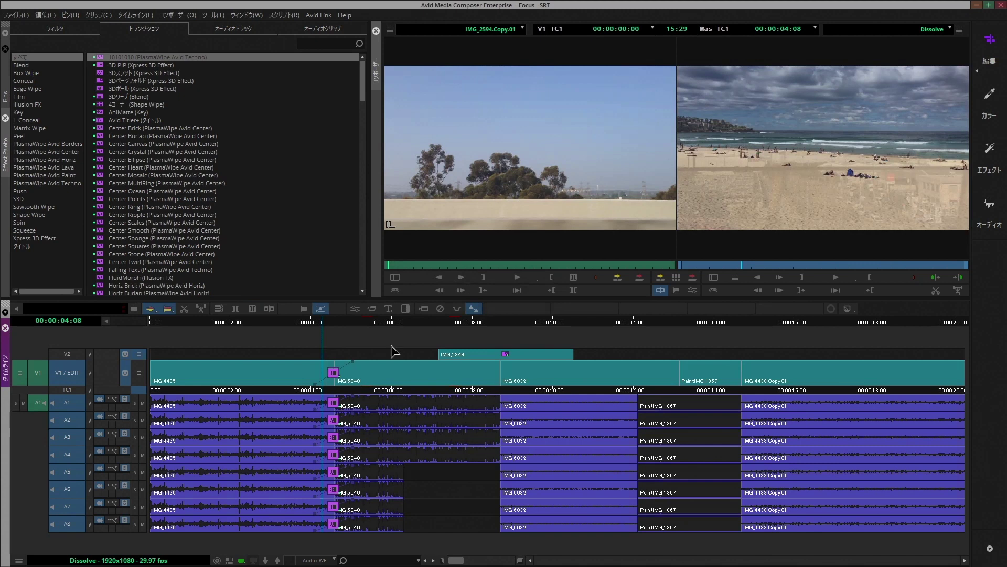
pyautogui.click(322, 323)
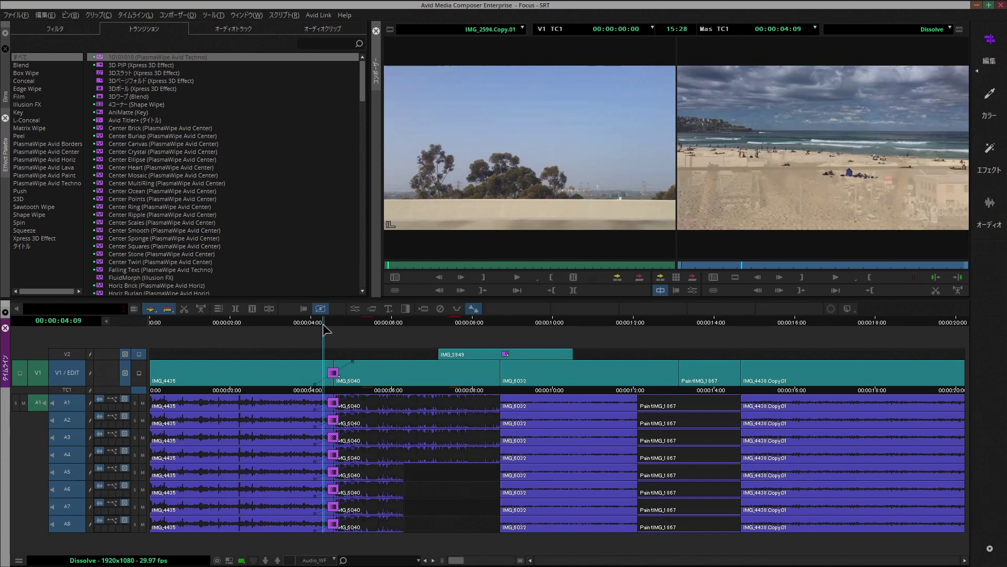
pyautogui.press('Delete')
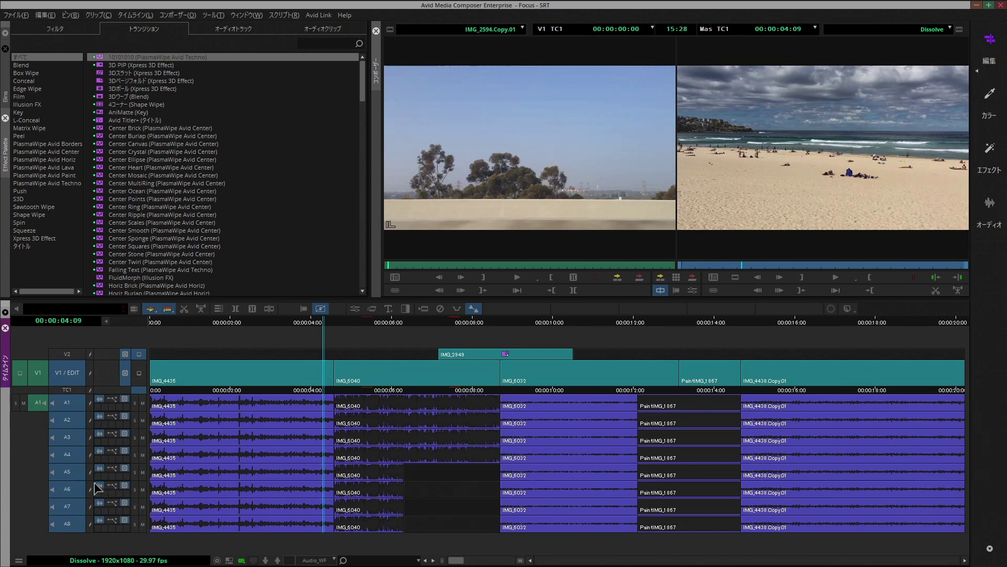
# Apply the 30-frame quick dissolve with tracks A5 to A8 disabled in the timeline, and undo it
pyautogui.moveTo(73, 474); pyautogui.dragTo(73, 520)
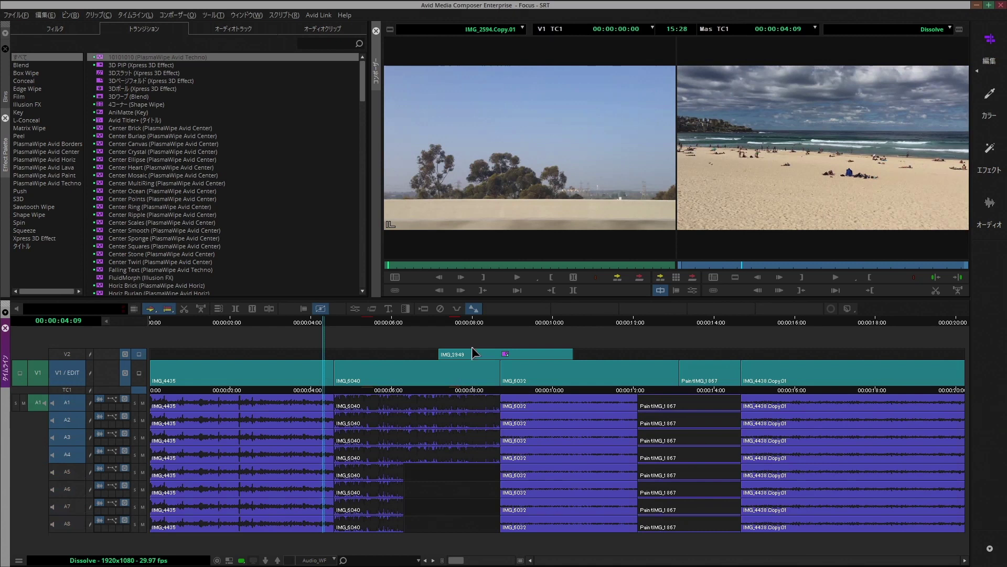
pyautogui.press('\\')
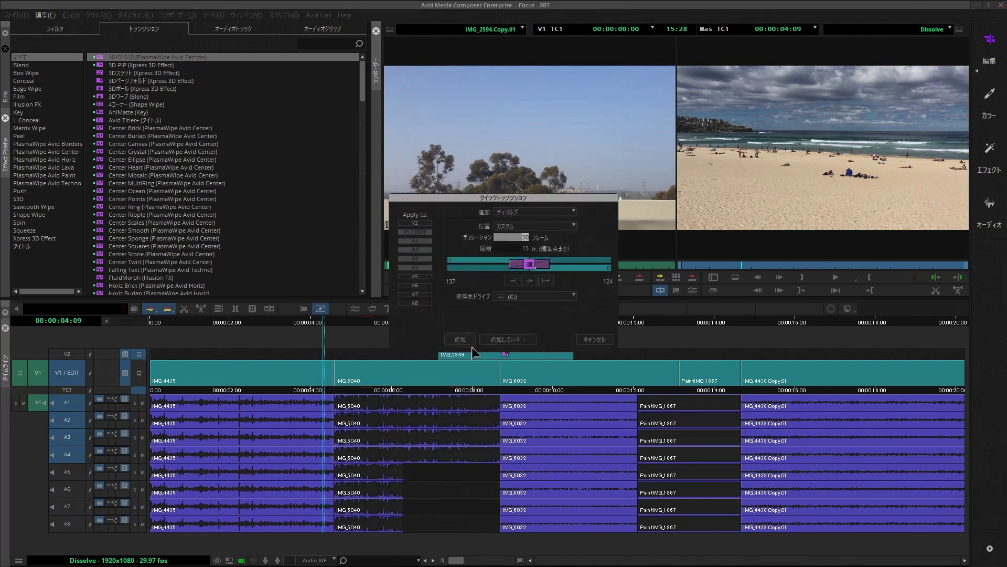
pyautogui.press('Return')
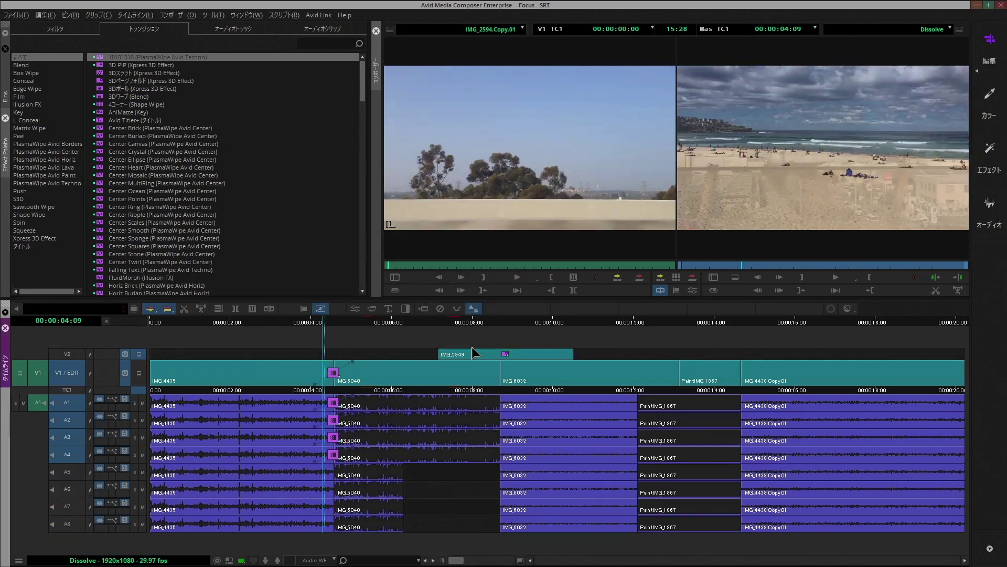
pyautogui.hotkey('ctrl', 'z')
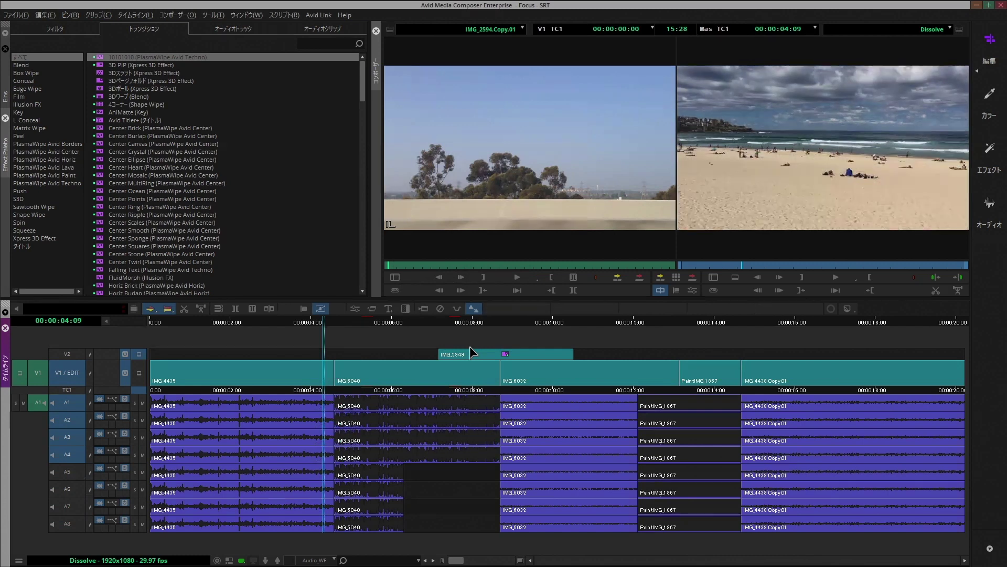
# Re-enable tracks A5 to A8, add the quick dissolve with A5 to A8 excluded in its Apply to list, and undo it
pyautogui.moveTo(66, 471); pyautogui.dragTo(67, 524)
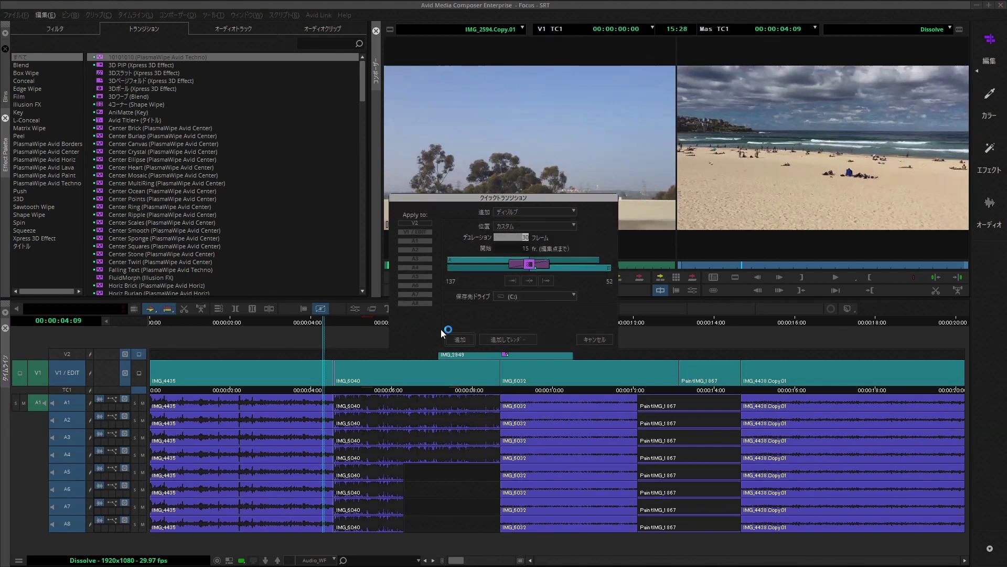
pyautogui.click(420, 275)
pyautogui.click(420, 286)
pyautogui.click(421, 295)
pyautogui.click(421, 303)
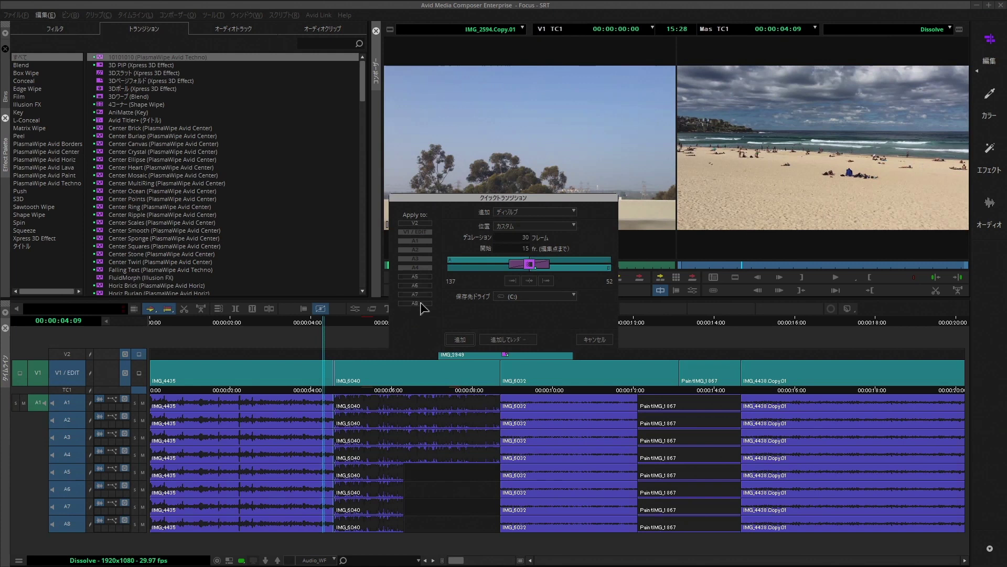
pyautogui.click(458, 339)
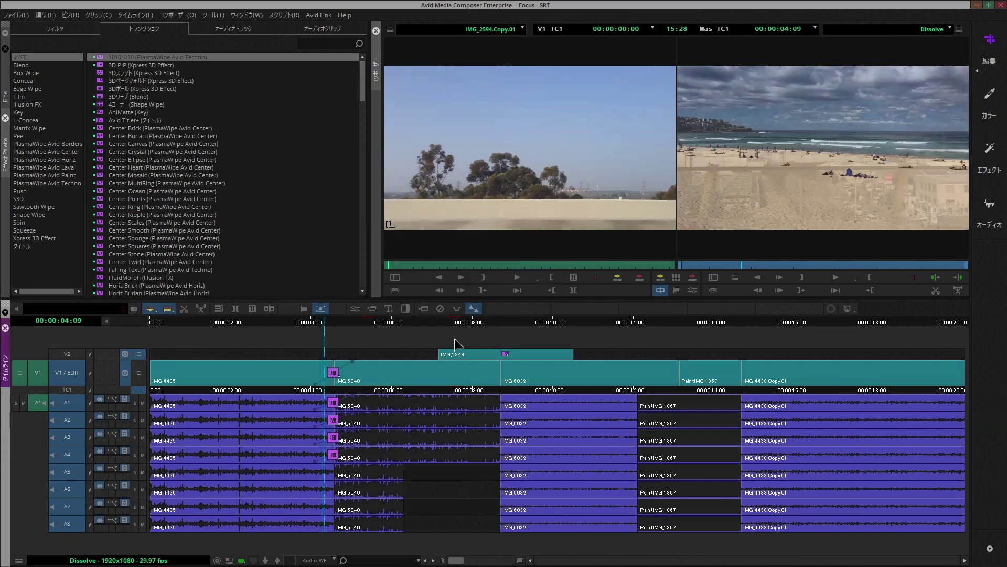
pyautogui.hotkey('ctrl', 'z')
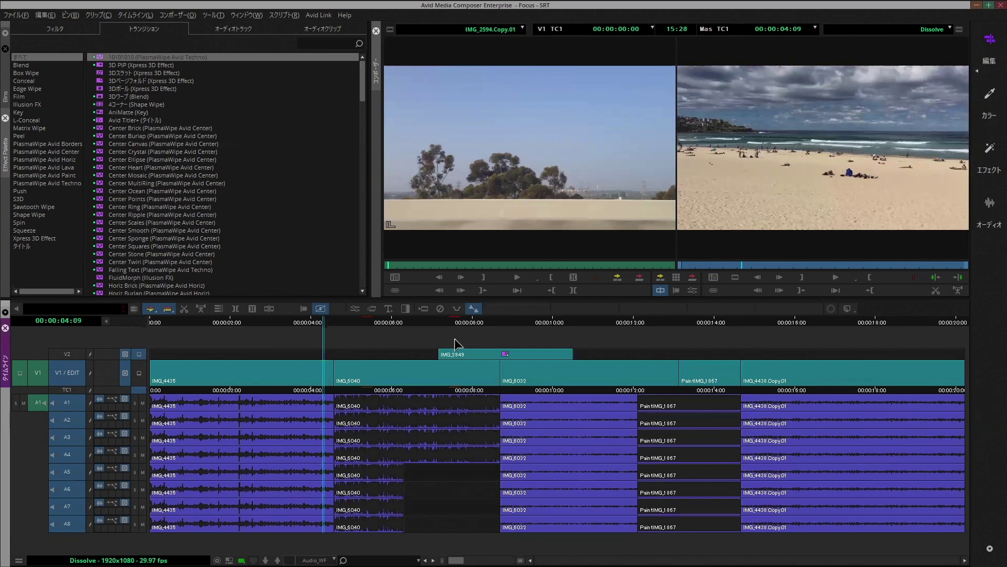
# Add the quick dissolve only to V1, A1, A3, A5 and A7 by excluding A2, A4, A6 and A8, and undo it
pyautogui.press('\\')
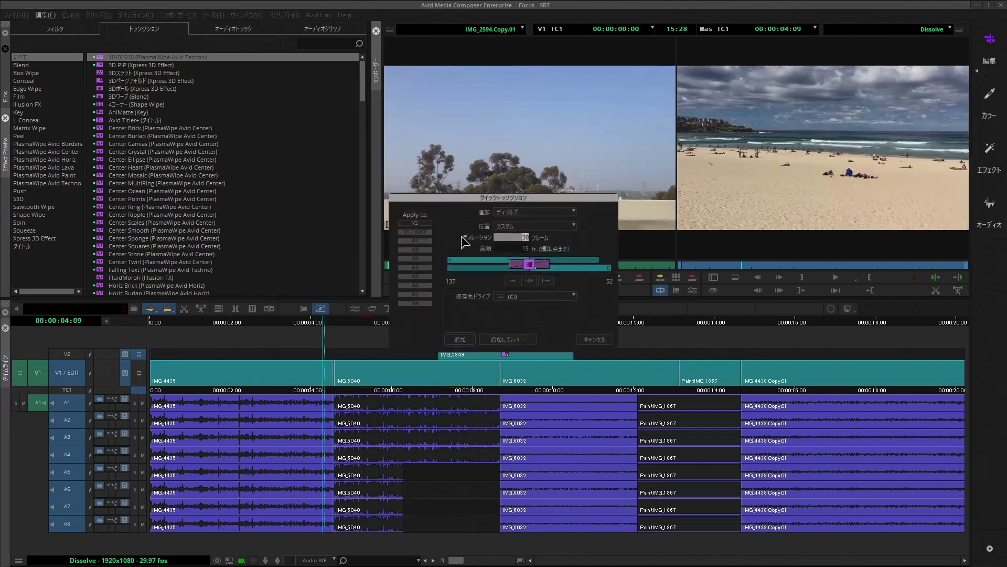
pyautogui.click(424, 252)
pyautogui.click(420, 285)
pyautogui.click(423, 303)
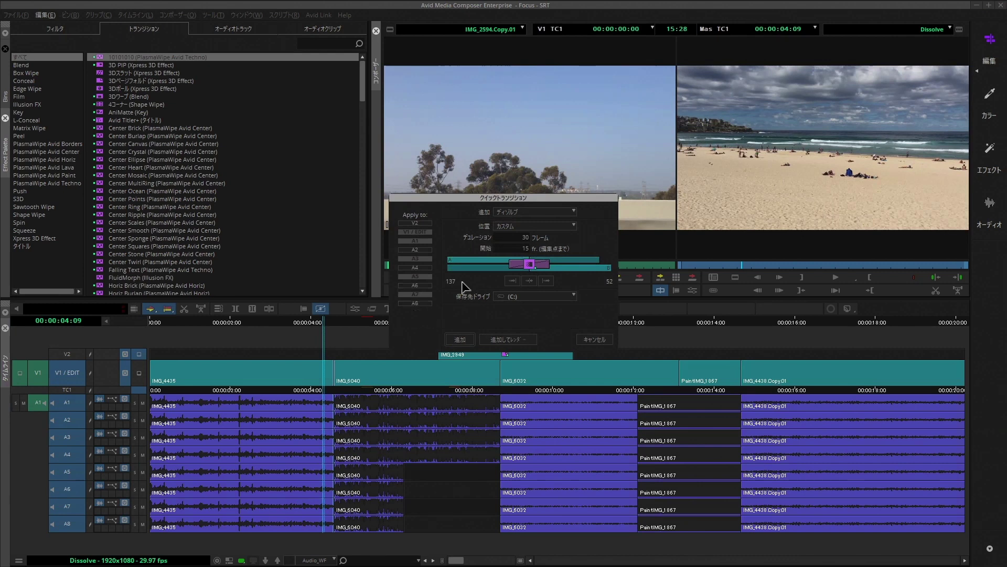
pyautogui.click(458, 340)
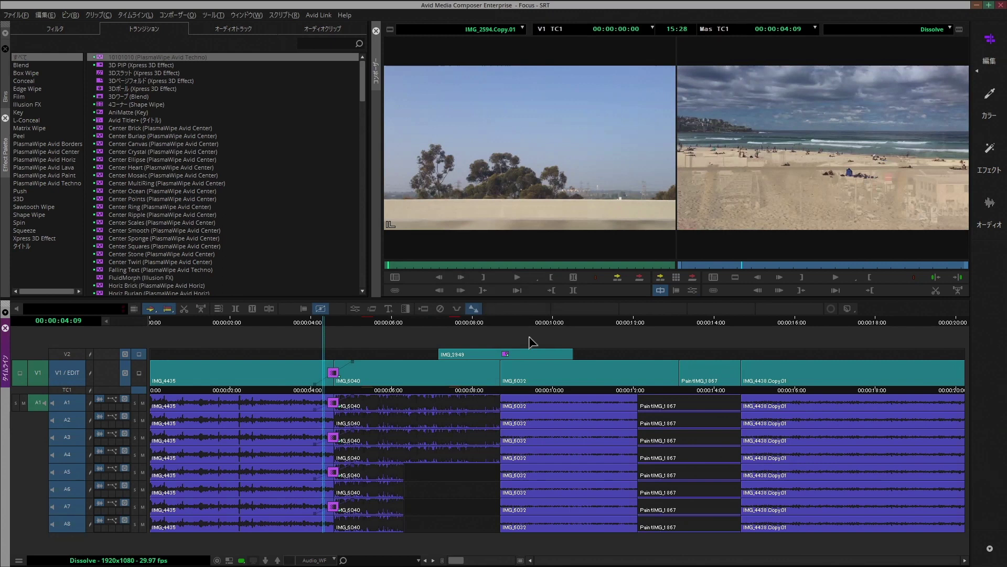
pyautogui.hotkey('ctrl', 'z')
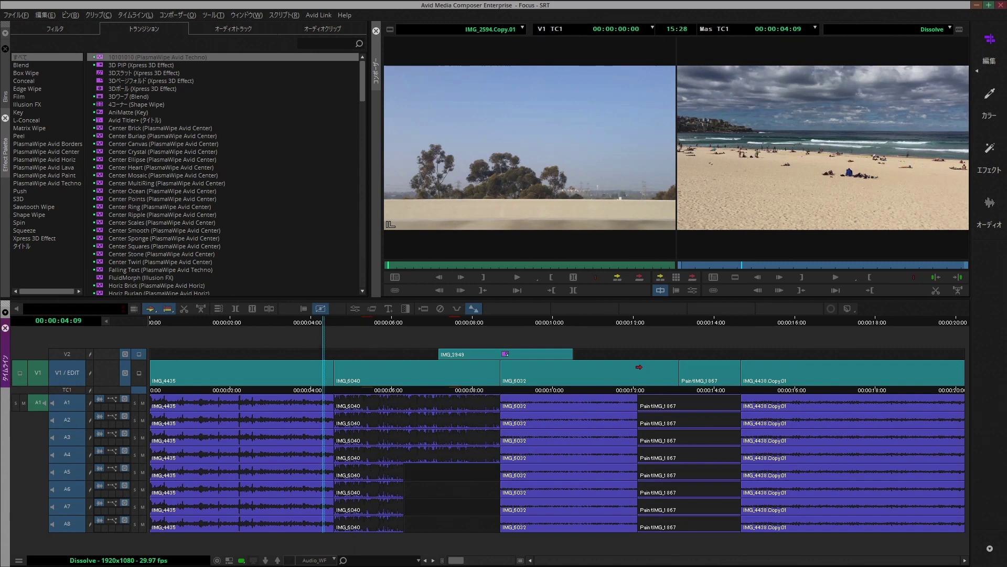
# From 00:00:12:18, add the 30-frame quick dissolve to the cuts between IMG_6032 and PaintIMG_1867 on V1 and A1 to A8, and undo it
pyautogui.click(659, 322)
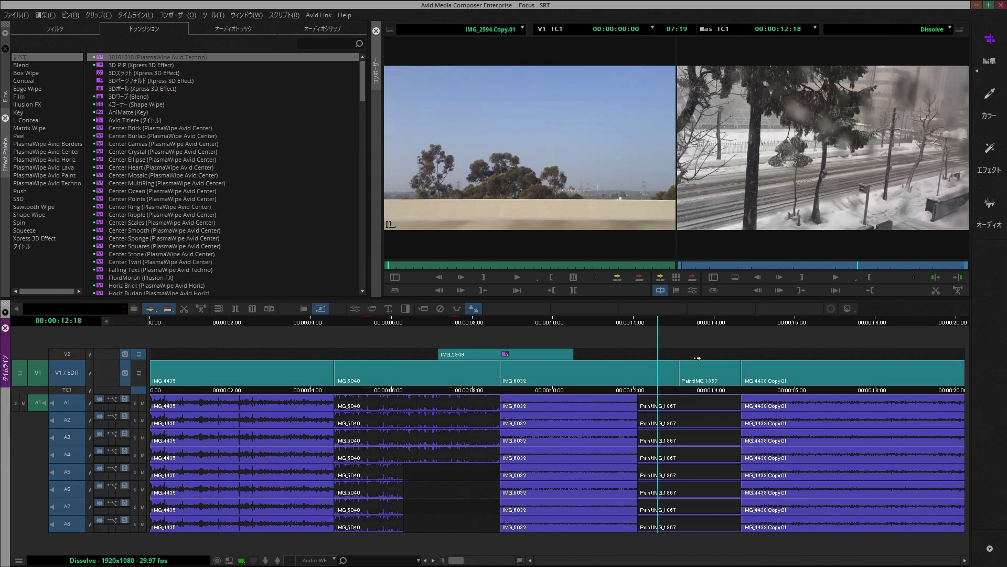
pyautogui.click(407, 309)
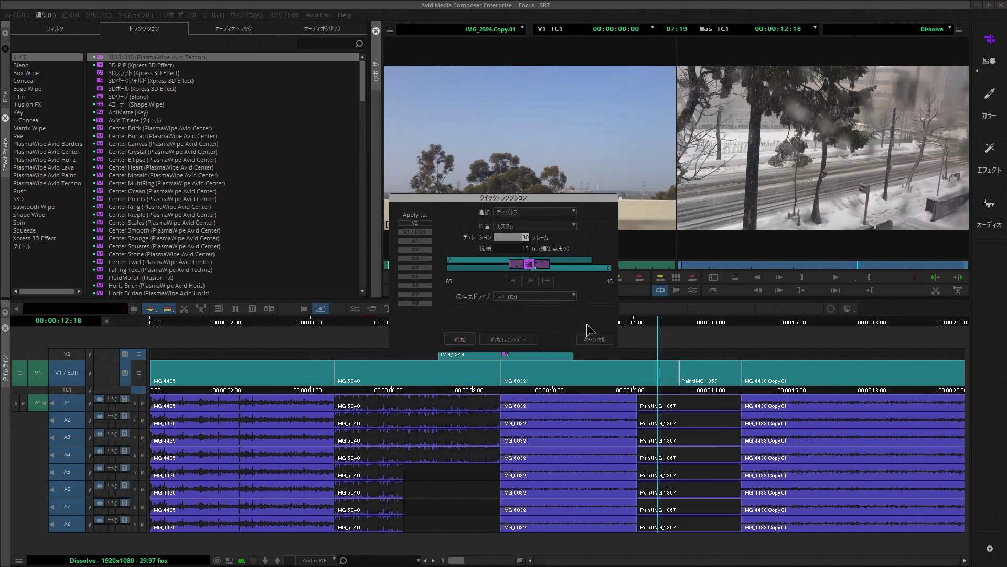
pyautogui.click(467, 339)
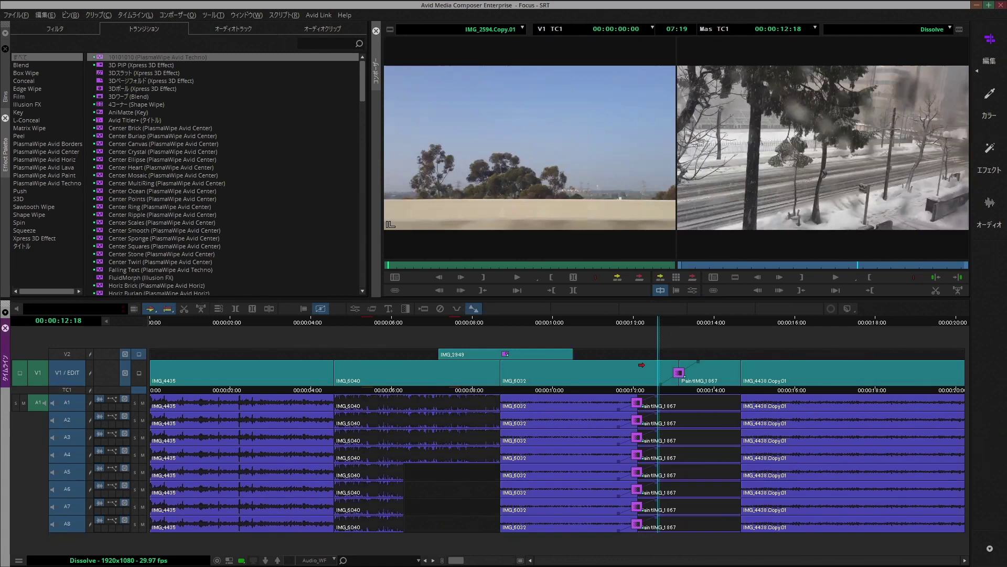
pyautogui.hotkey('ctrl', 'z')
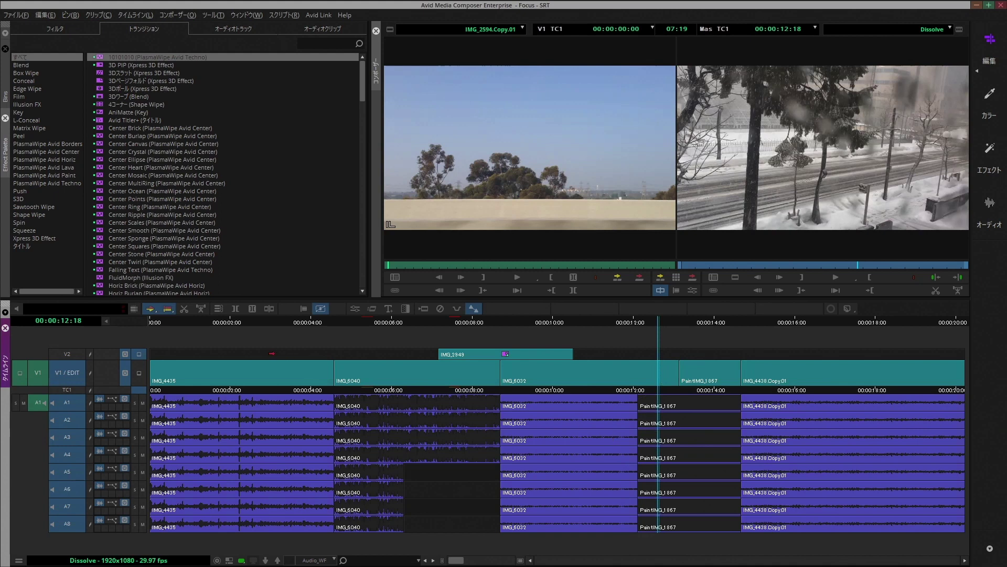
pyautogui.moveTo(334, 323); pyautogui.dragTo(735, 370)
pyautogui.press('space')
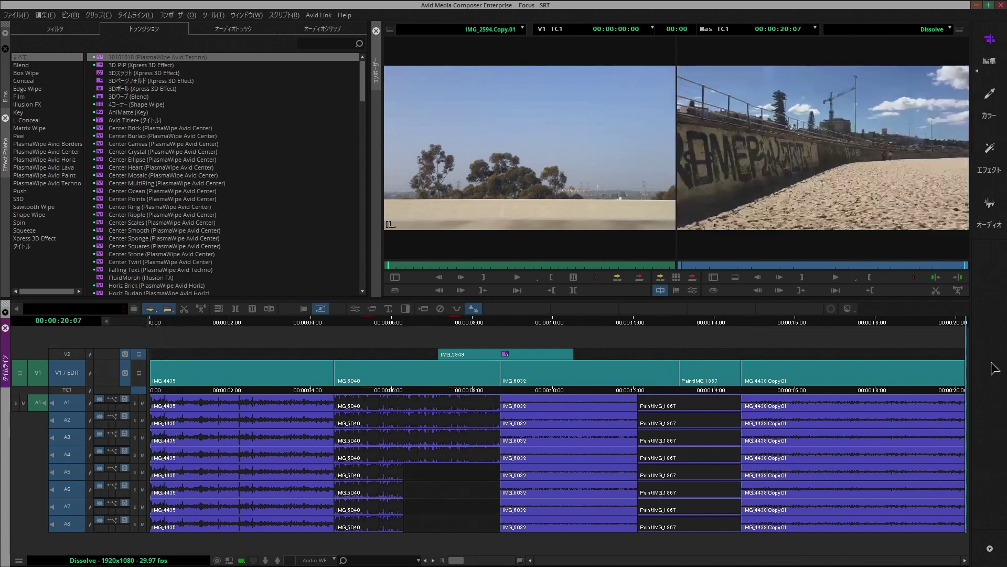
pyautogui.press('space')
pyautogui.click(168, 322)
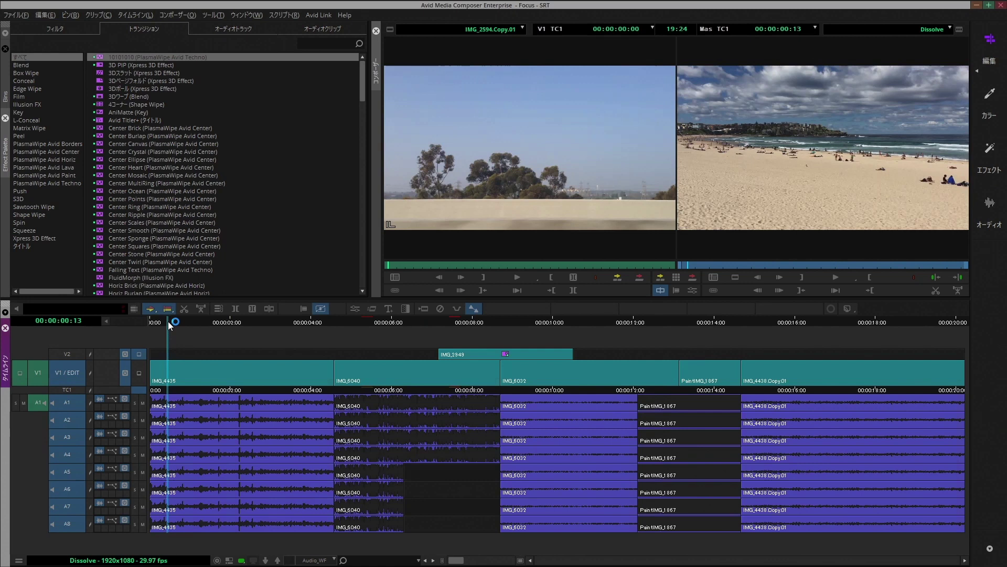
pyautogui.moveTo(169, 323); pyautogui.dragTo(138, 322)
pyautogui.press('space')
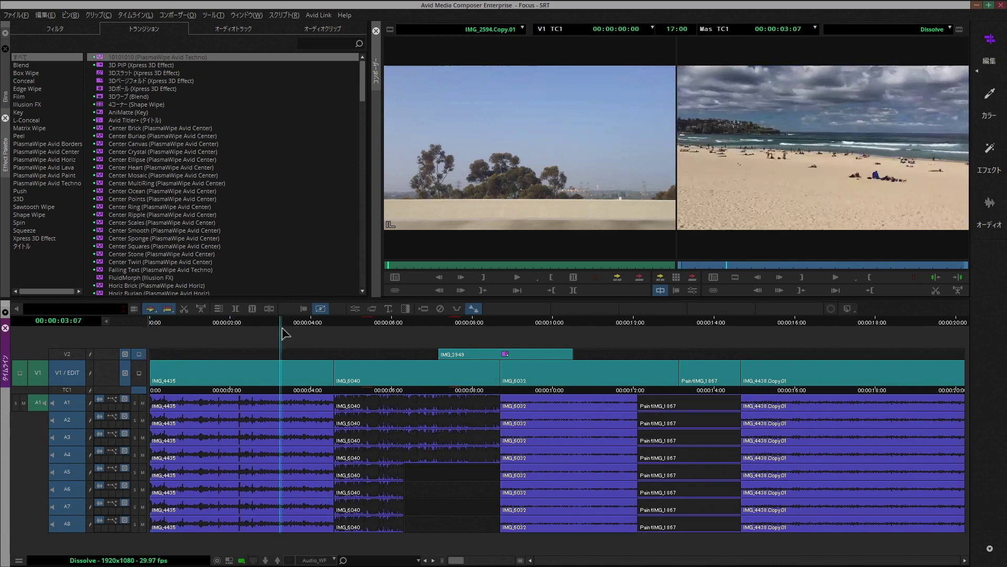
pyautogui.moveTo(281, 327); pyautogui.dragTo(127, 321)
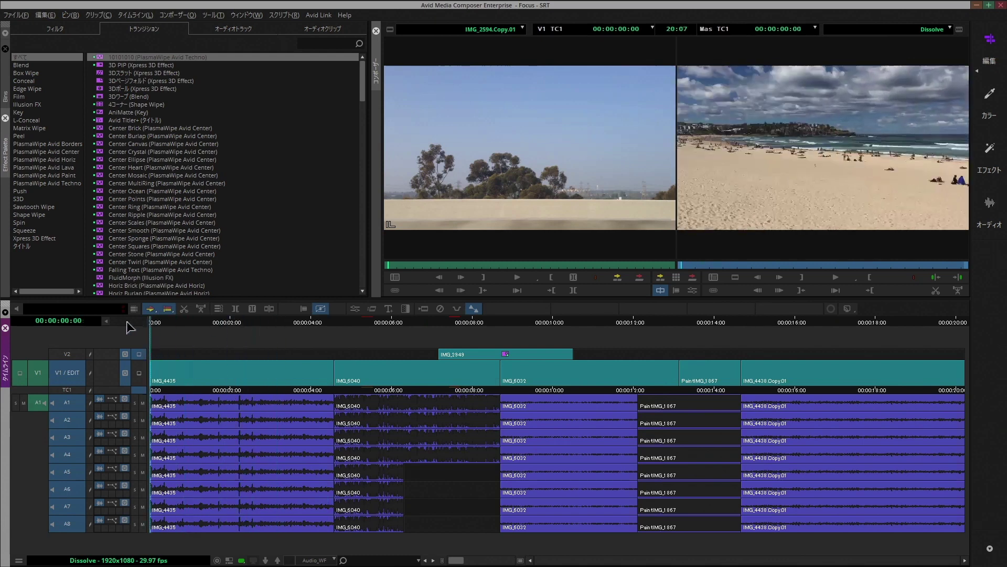
# Mark a range from just before the first cut to 00:00:16:07 and add 30-frame quick dissolves to all transitions inside it
pyautogui.moveTo(297, 323); pyautogui.dragTo(804, 331)
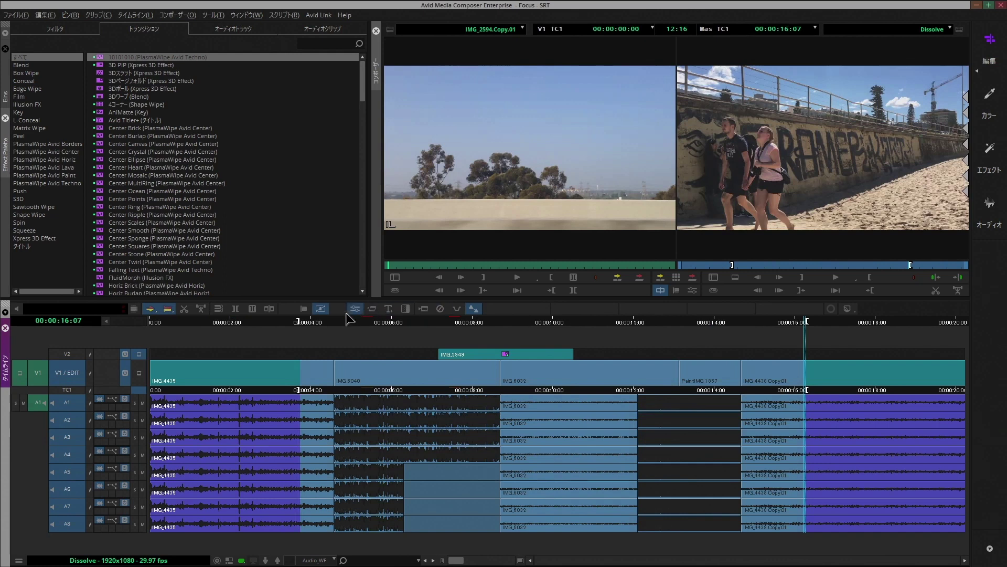
pyautogui.click(407, 312)
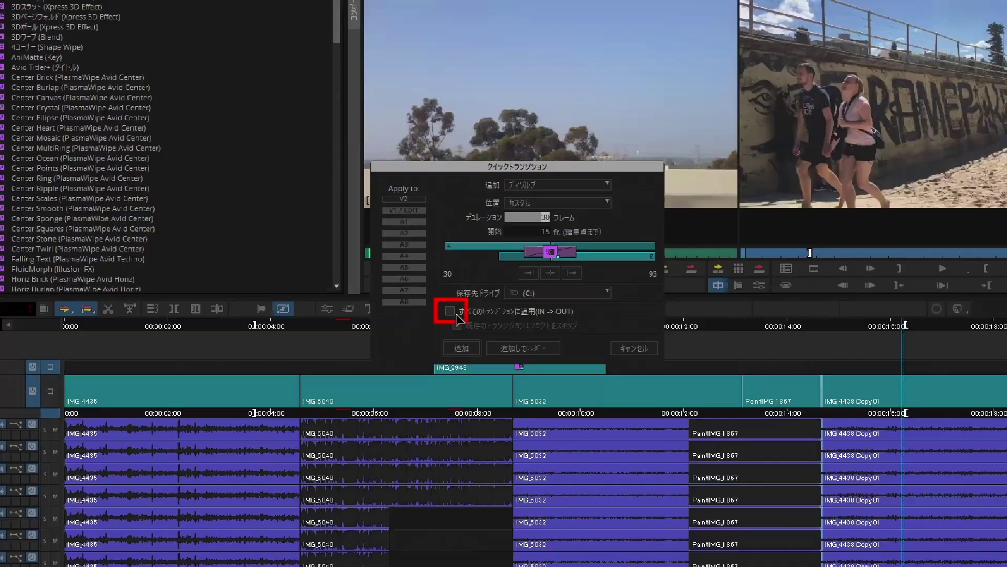
pyautogui.click(449, 313)
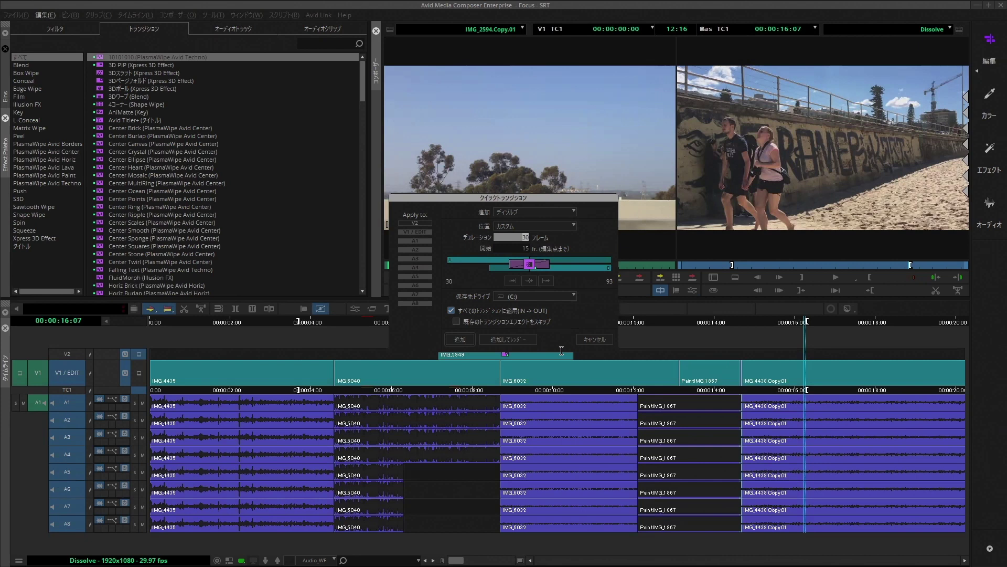
pyautogui.click(457, 321)
pyautogui.click(457, 322)
pyautogui.click(460, 339)
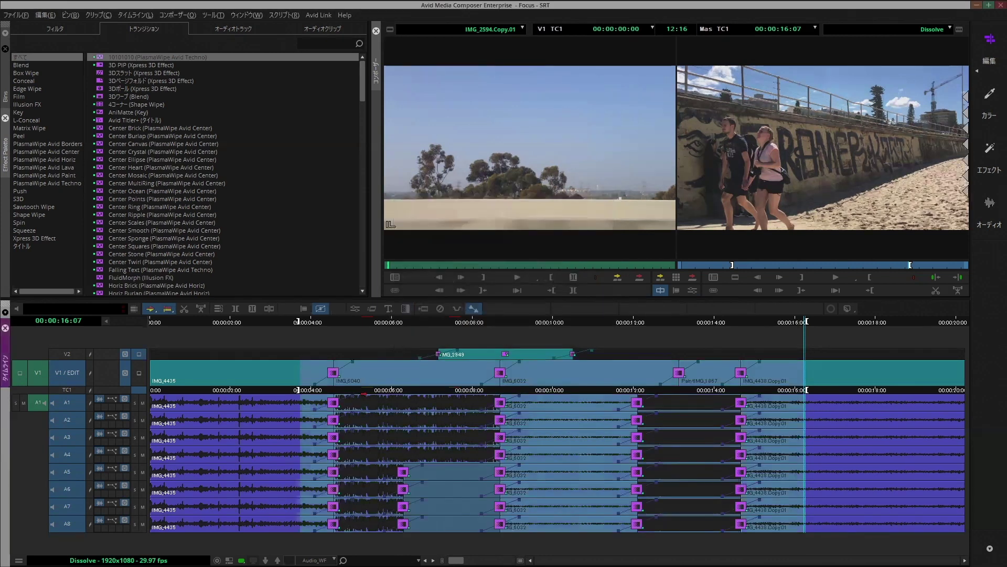
# Play the marked range to check the dissolves, and undo them
pyautogui.click(327, 323)
pyautogui.press('space')
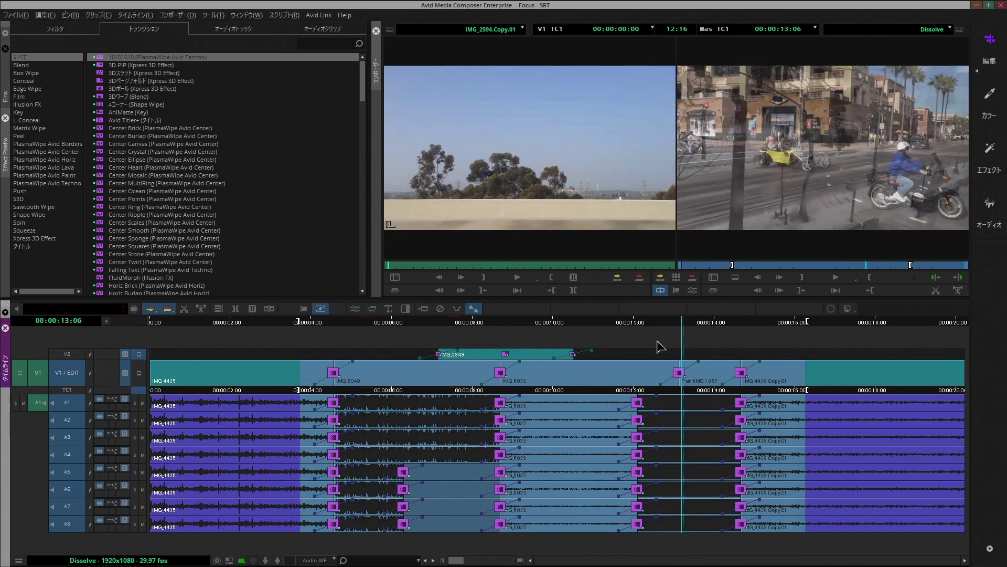
pyautogui.hotkey('ctrl', 'z')
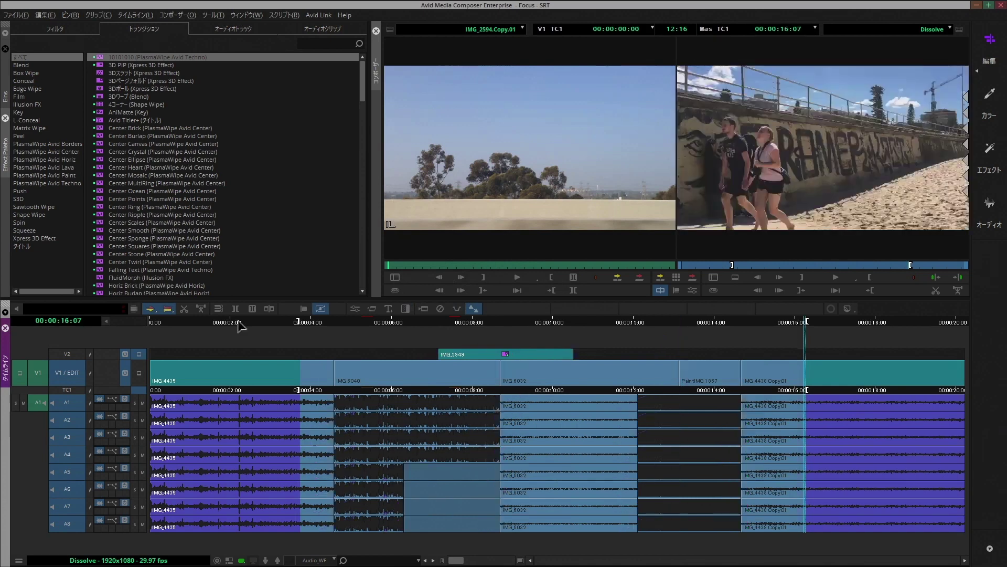
# Mark the whole sequence from 00:00:00:00 to 00:00:20:07 and add 30-frame quick dissolves to all its transitions
pyautogui.press('Home')
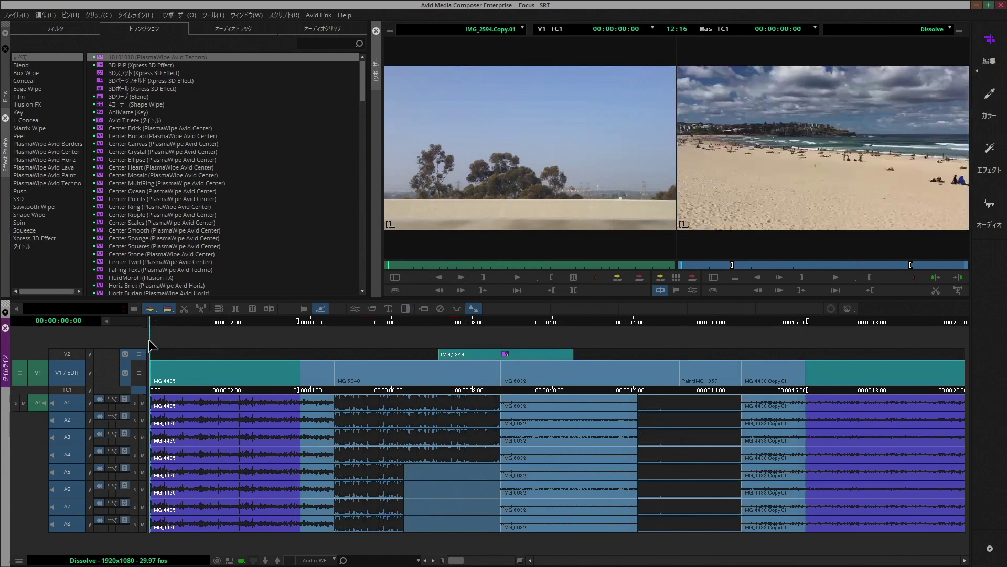
pyautogui.write('724')
pyautogui.press('Return')
pyautogui.press('End')
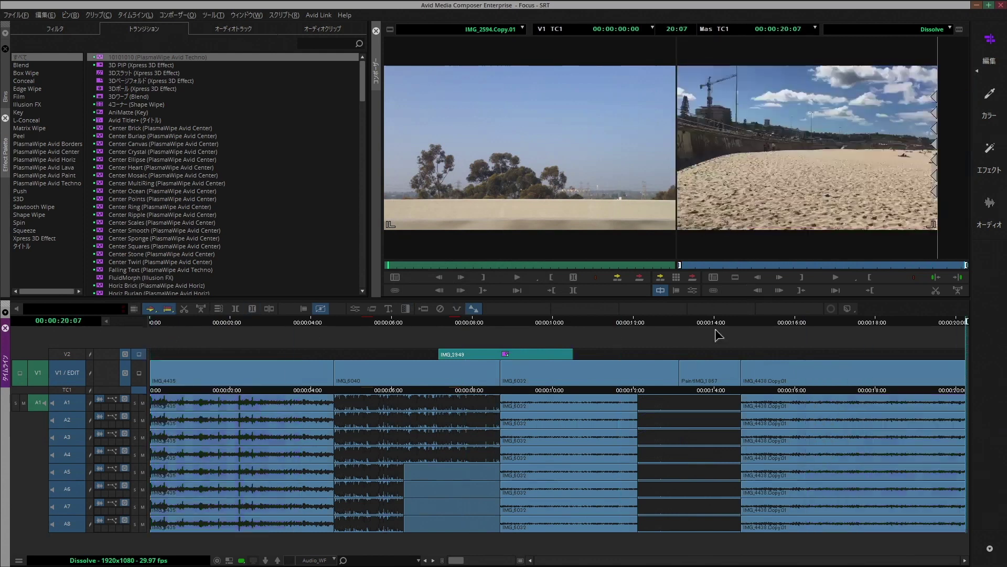
pyautogui.press('\\')
pyautogui.click(548, 312)
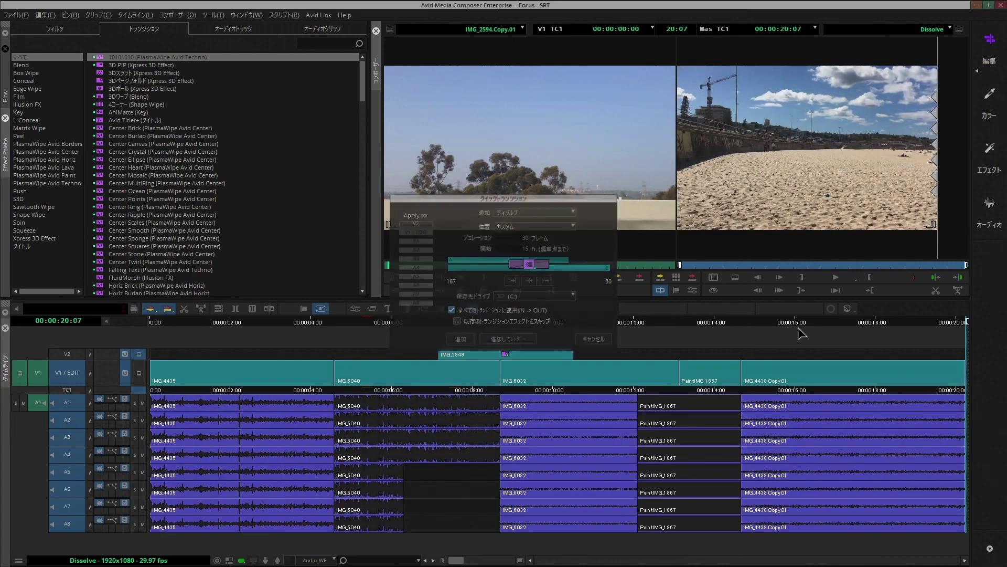
pyautogui.press('Return')
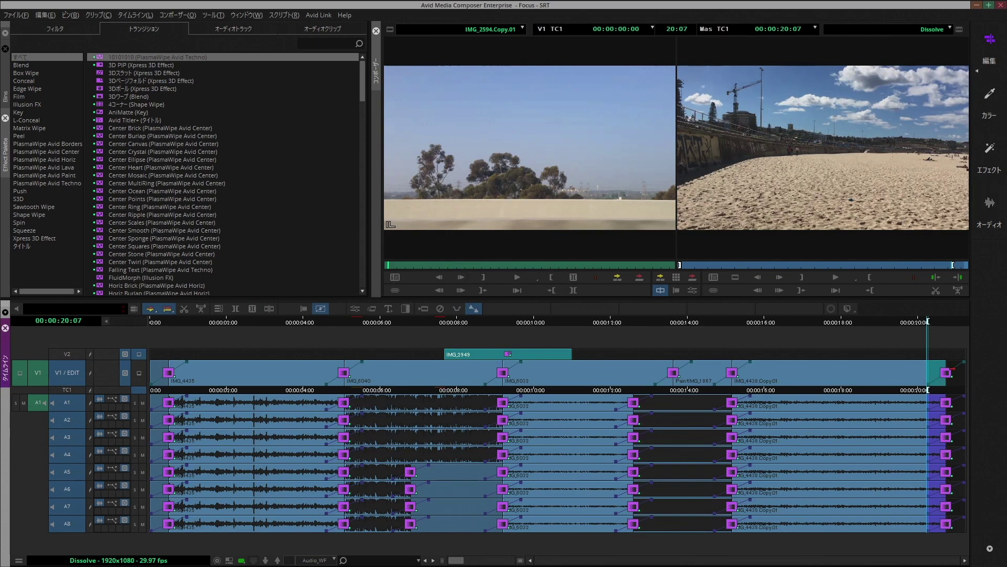
# Scrub through the dissolves at the sequence's end and start, and undo all the added dissolves
pyautogui.moveTo(932, 326)
pyautogui.mouseDown()
pyautogui.moveTo(968, 329)
pyautogui.moveTo(934, 327)
pyautogui.mouseUp()
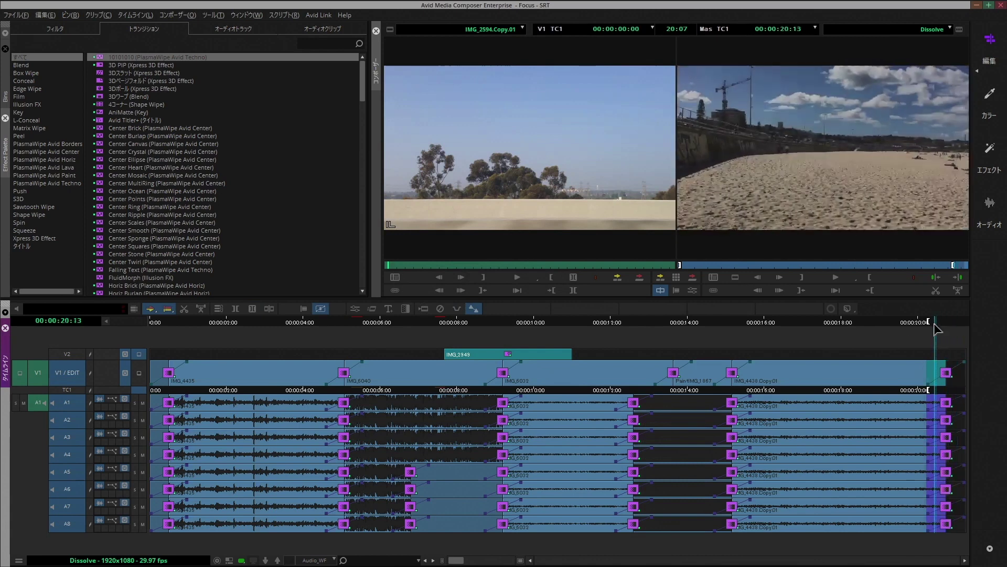
pyautogui.click(152, 325)
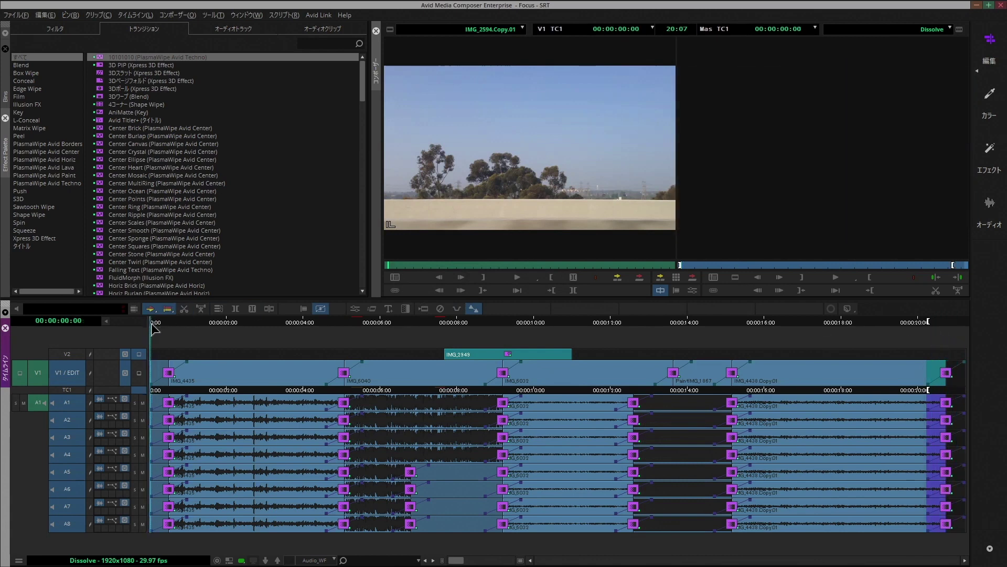
pyautogui.moveTo(153, 327); pyautogui.dragTo(208, 331)
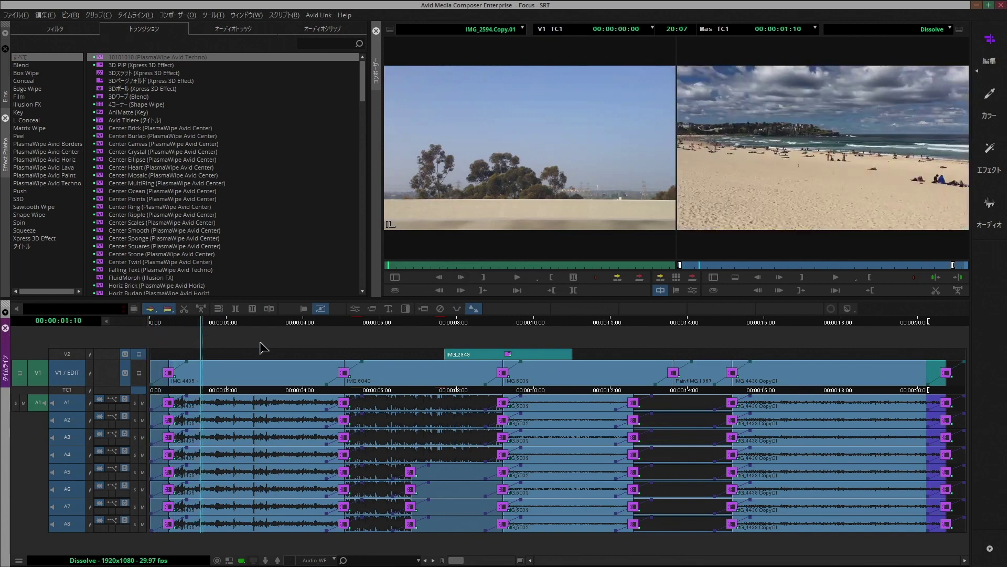
pyautogui.press('End')
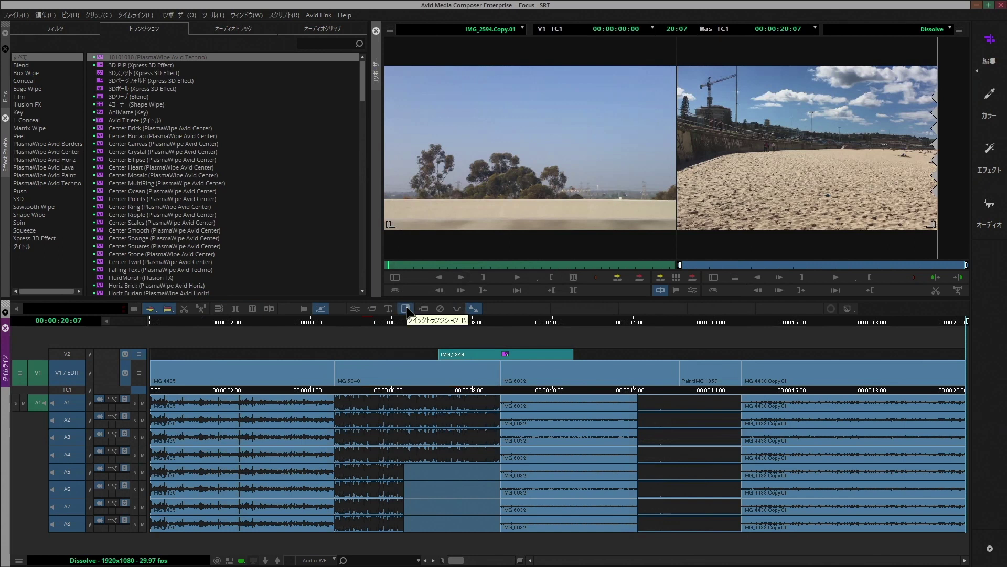
pyautogui.click(348, 321)
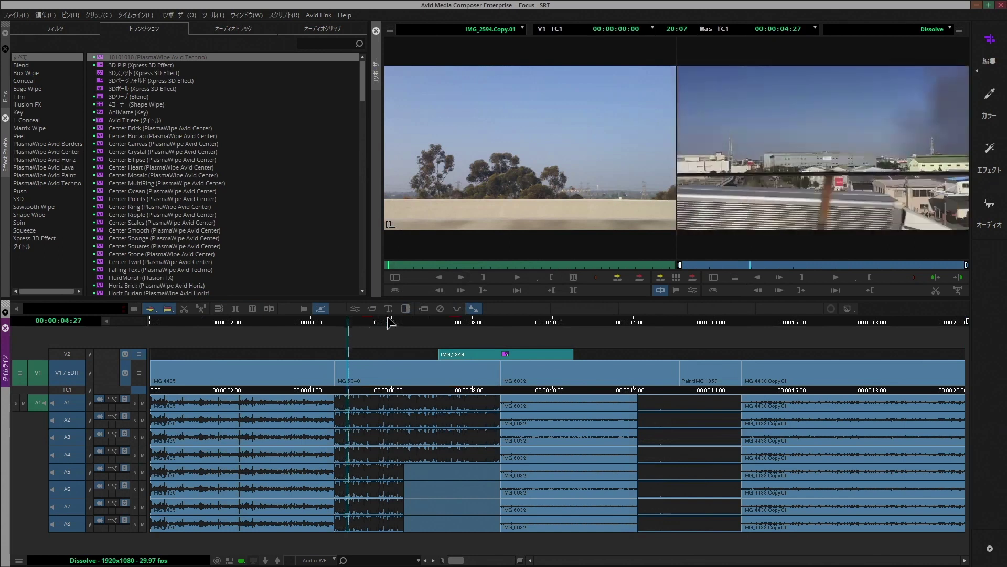
pyautogui.click(425, 311)
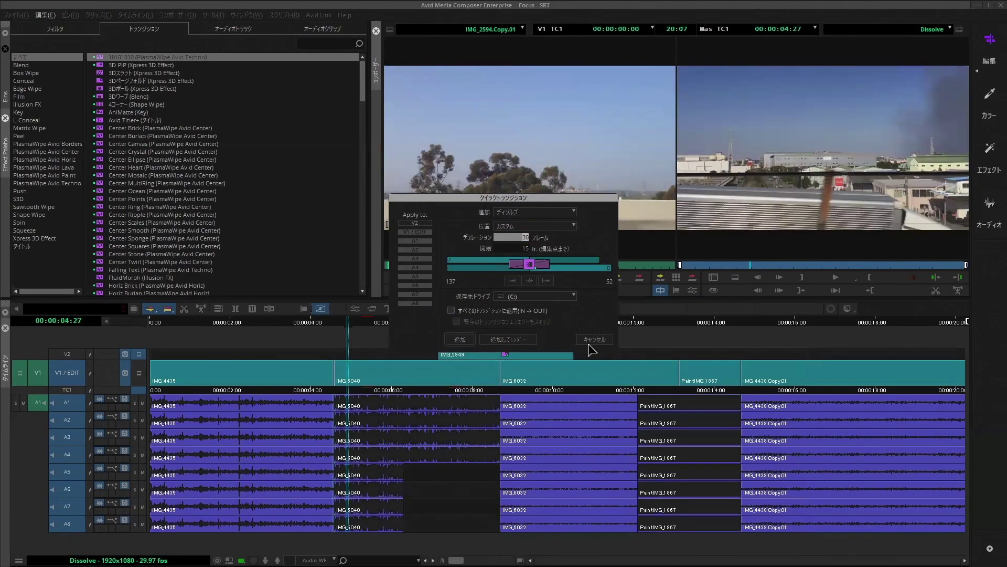
pyautogui.click(677, 454)
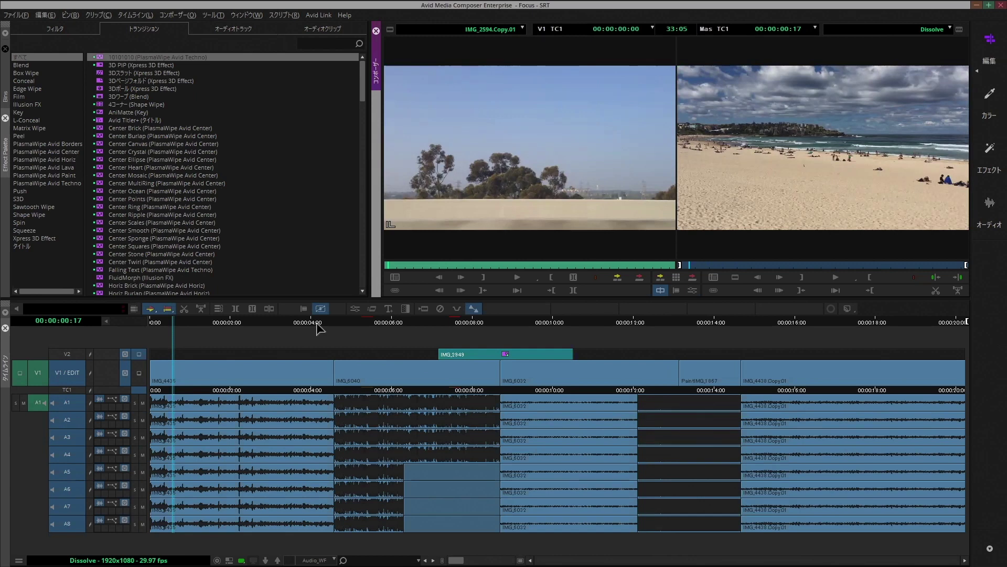
# Assign the FX commands Fade In (フェードイン) and Fade Out (フェードアウト) from the Command Palette to two empty timeline buttons
pyautogui.click(214, 16)
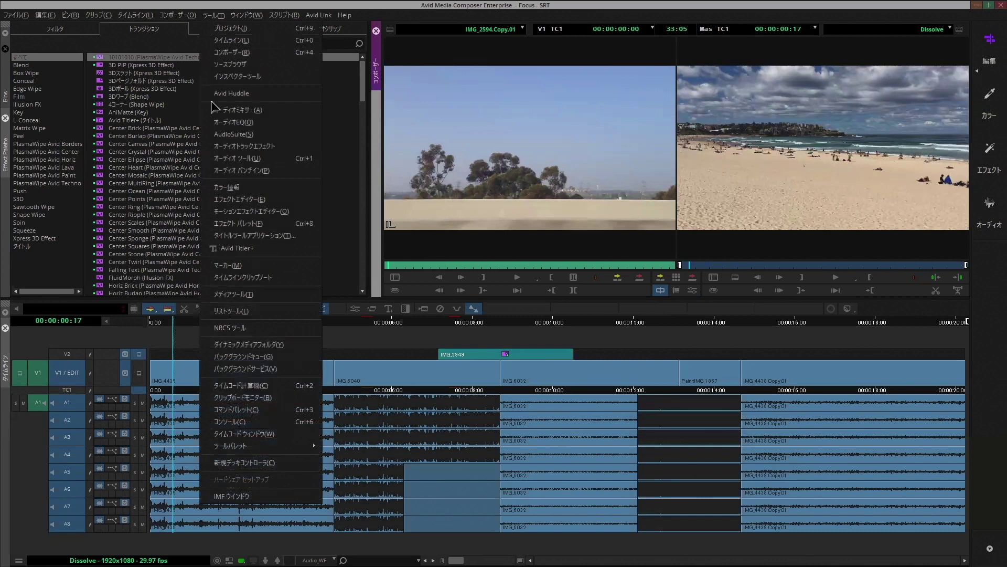
pyautogui.click(304, 411)
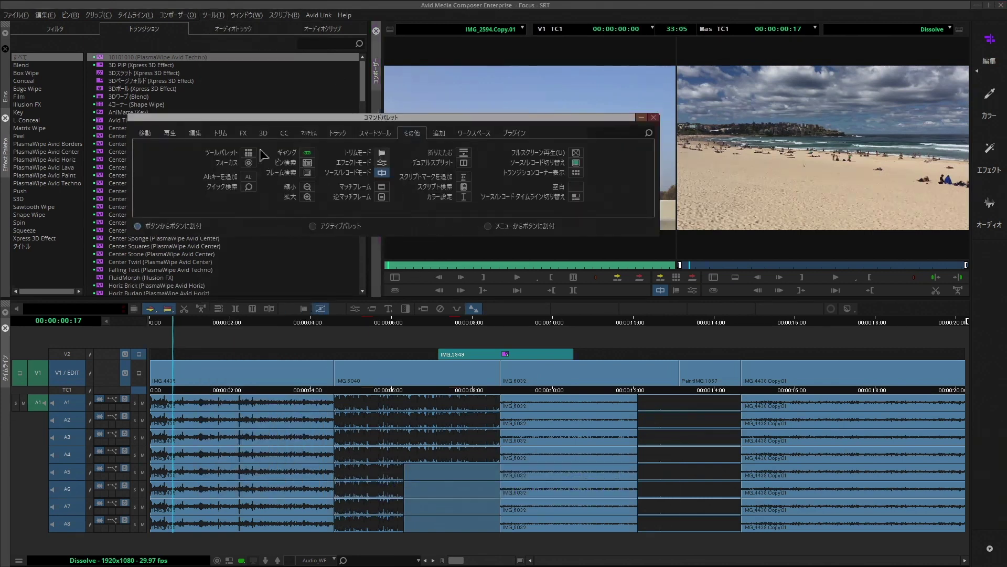
pyautogui.click(244, 133)
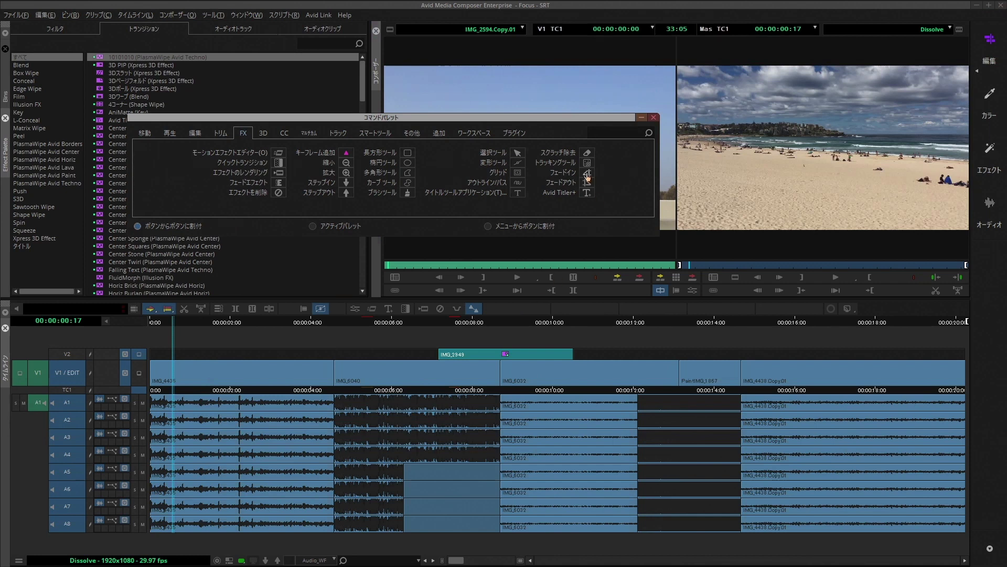
pyautogui.moveTo(589, 175); pyautogui.dragTo(528, 310)
pyautogui.moveTo(588, 185); pyautogui.dragTo(543, 308)
pyautogui.click(656, 119)
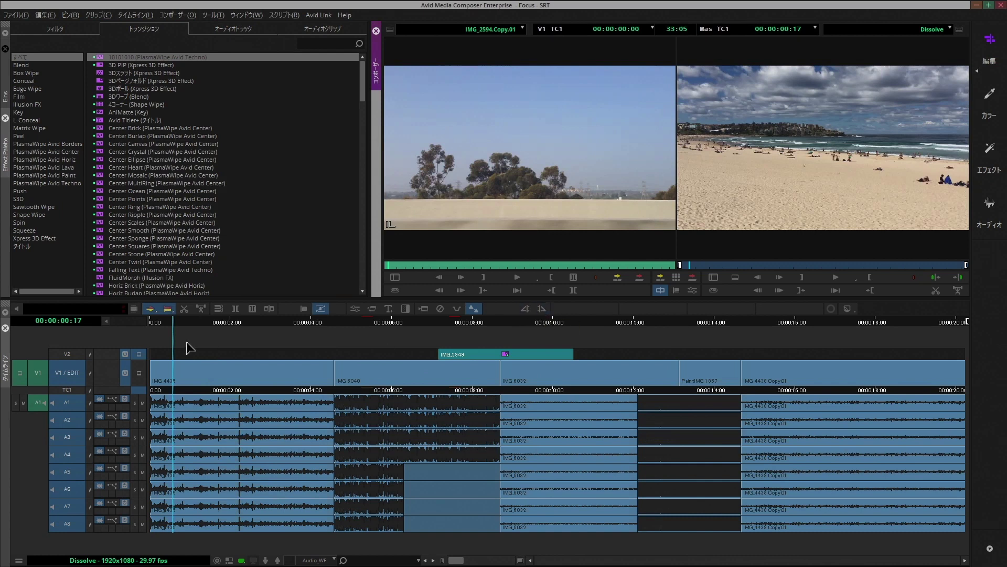
# Play the sequence from its start and add a fade-in ending at 00:00:01:24 on V1 and A1 to A8
pyautogui.click(140, 322)
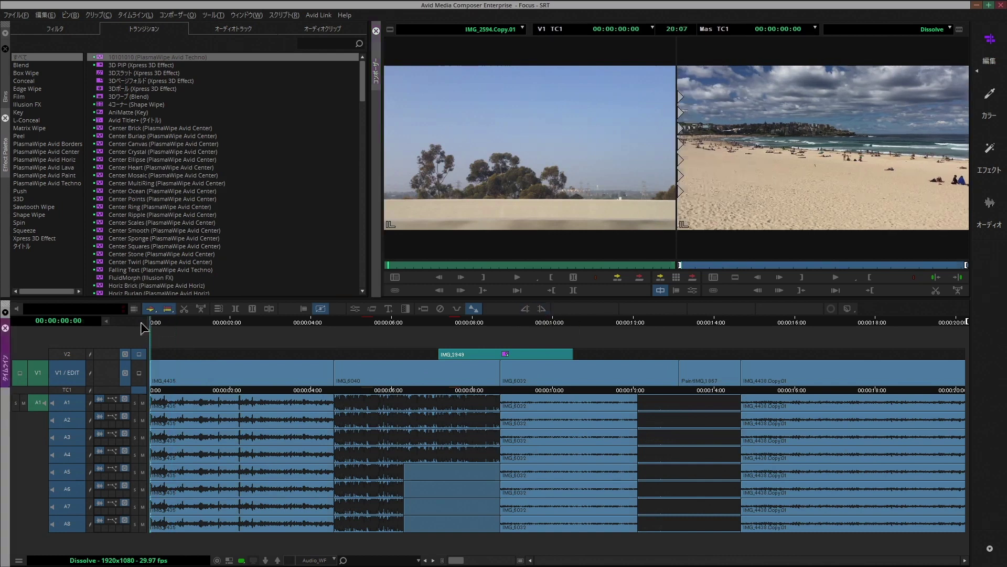
pyautogui.press('space')
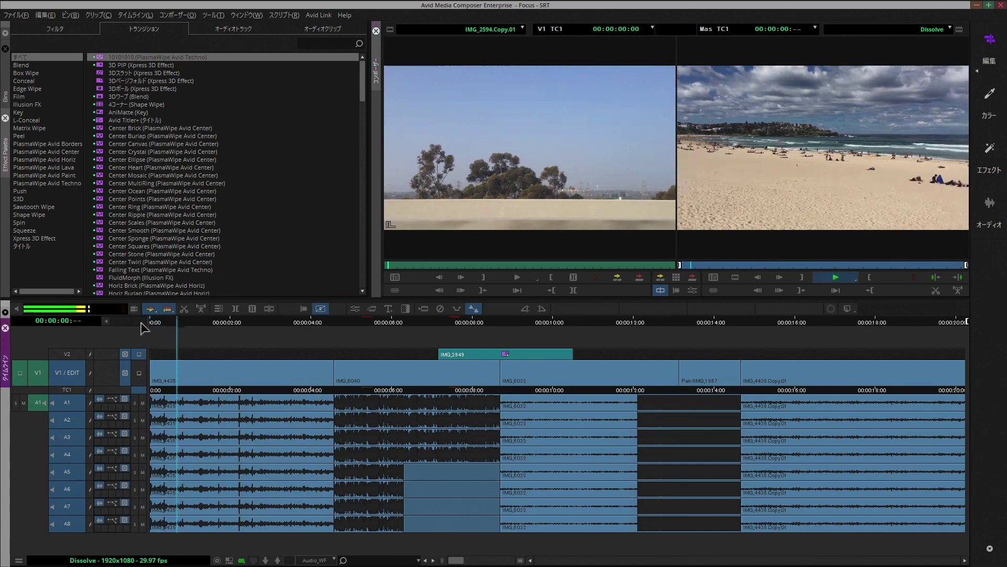
pyautogui.press('space')
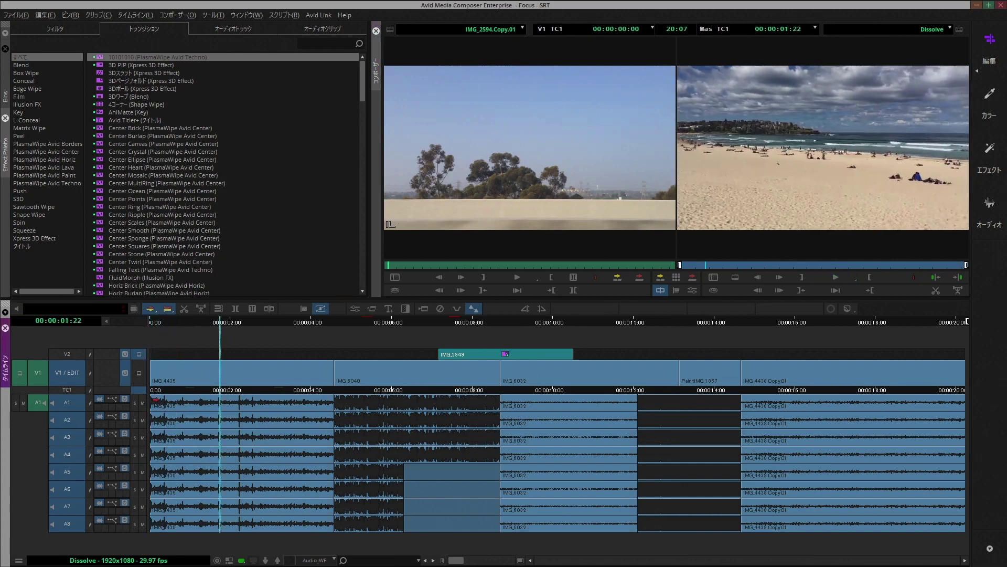
pyautogui.moveTo(220, 323)
pyautogui.mouseDown()
pyautogui.moveTo(209, 323)
pyautogui.moveTo(223, 324)
pyautogui.mouseUp()
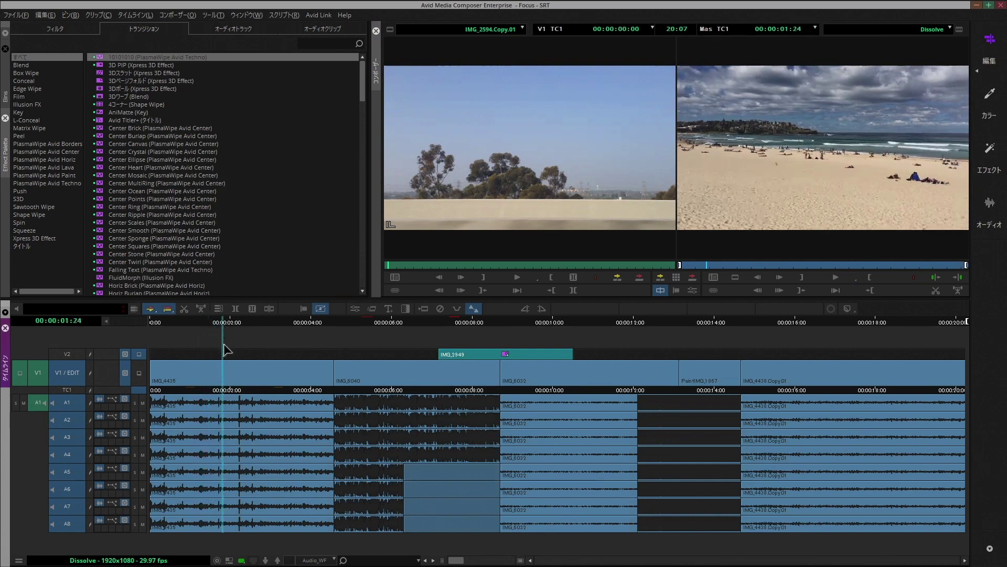
pyautogui.click(525, 309)
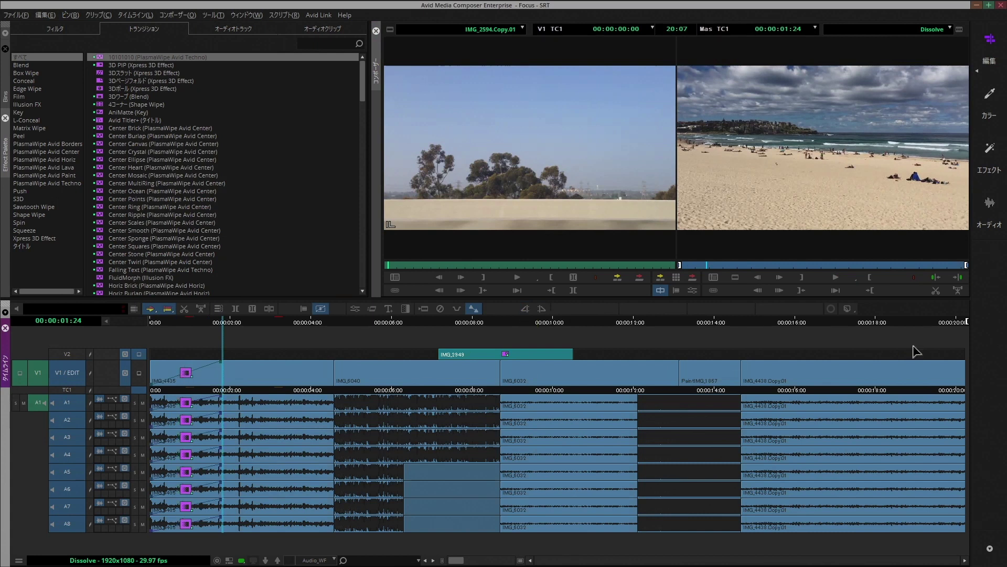
# Add a fade-out from 00:00:18:16 to the sequence end on V1 and A1 to A8, and undo both fades
pyautogui.click(909, 323)
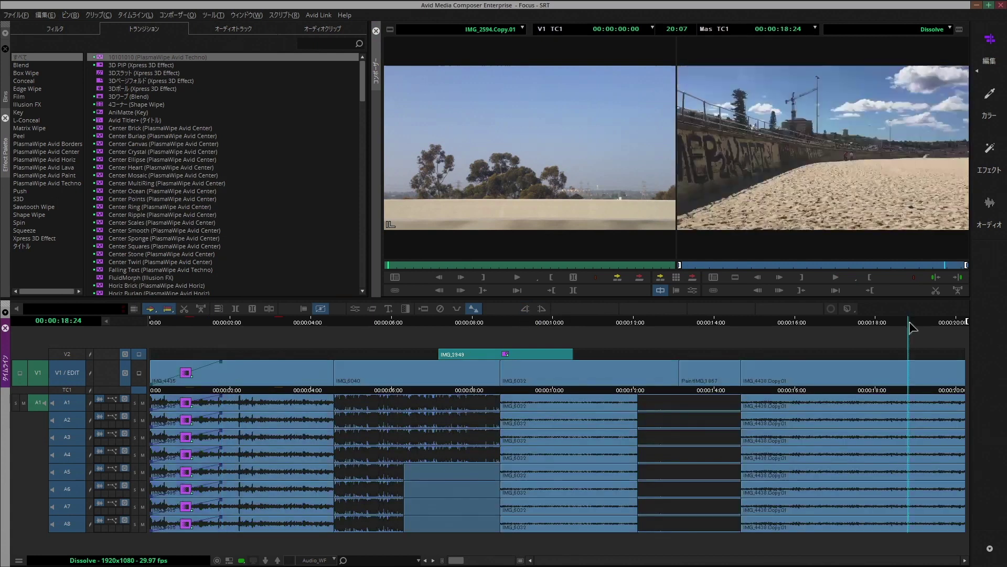
pyautogui.click(902, 325)
pyautogui.click(898, 327)
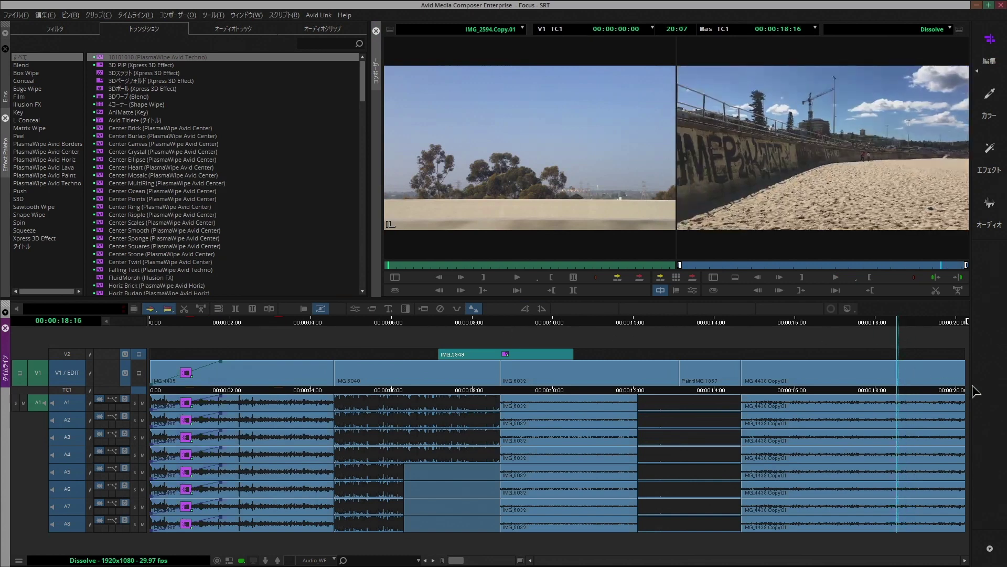
pyautogui.click(543, 312)
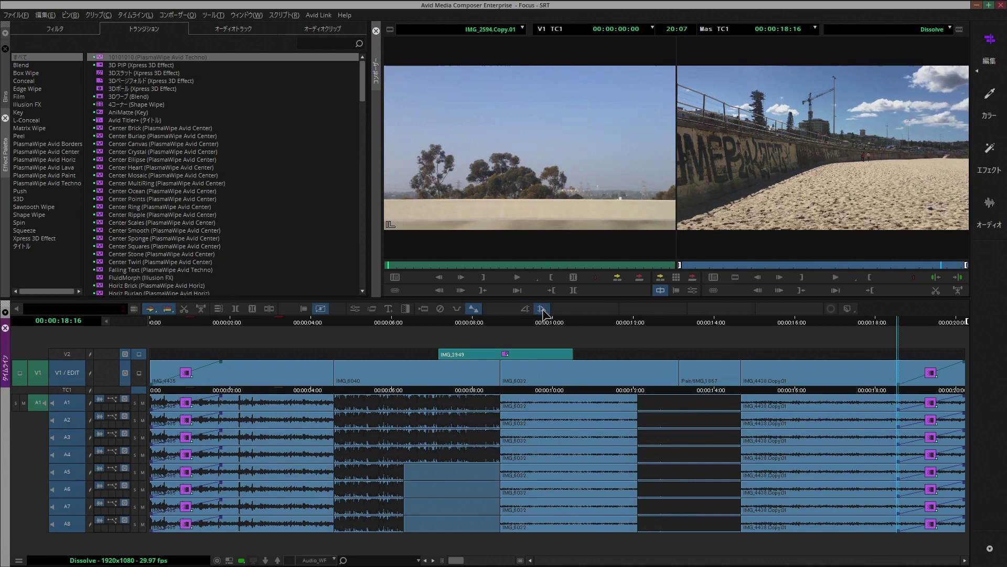
pyautogui.hotkey('ctrl', 'z')
pyautogui.hotkey('ctrl', 'z')
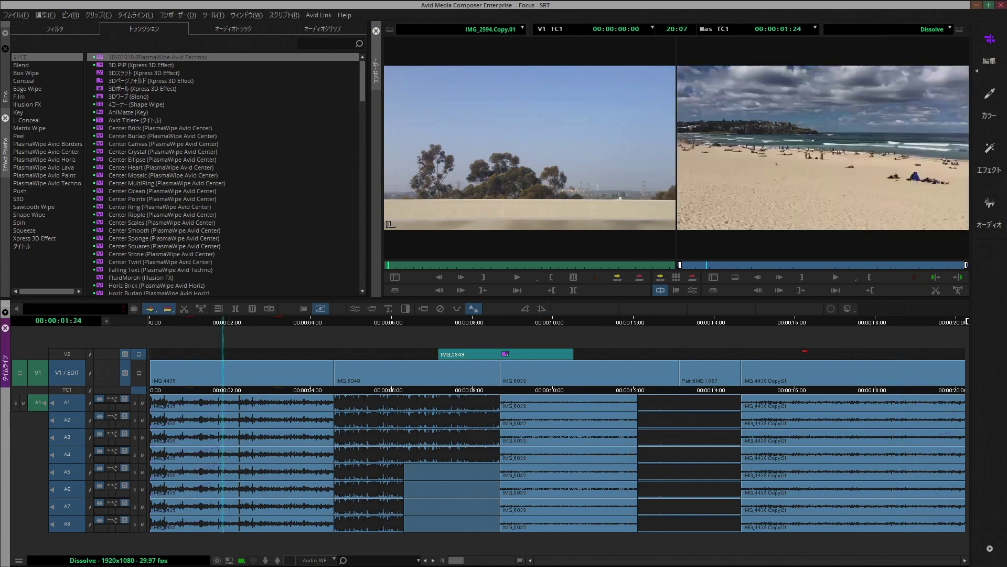
# Play the sequence from 00:00:15:24 and add a fade-out from 00:00:18:06 to the sequence end on V1 and A1 to A8
pyautogui.moveTo(797, 323); pyautogui.dragTo(787, 322)
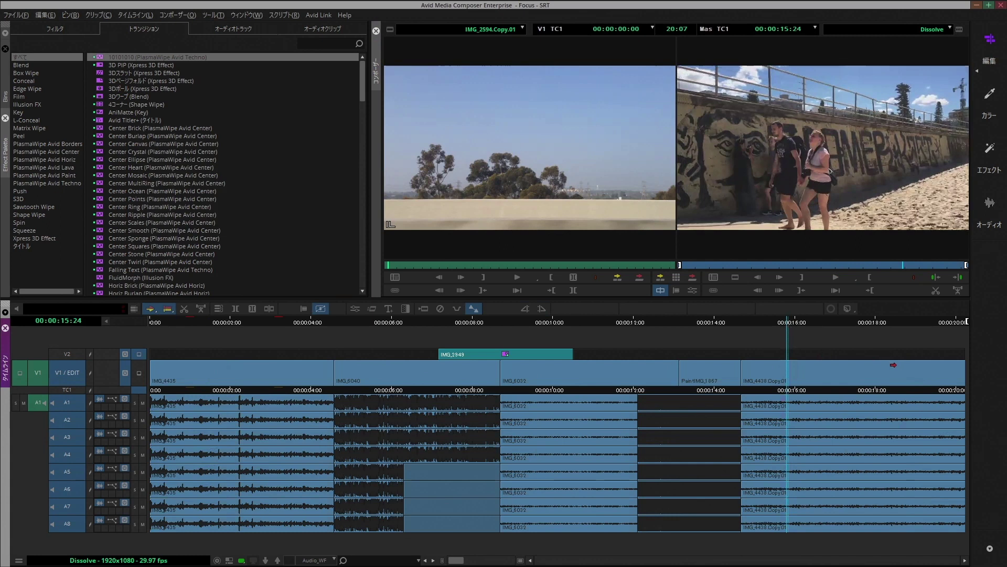
pyautogui.press('space')
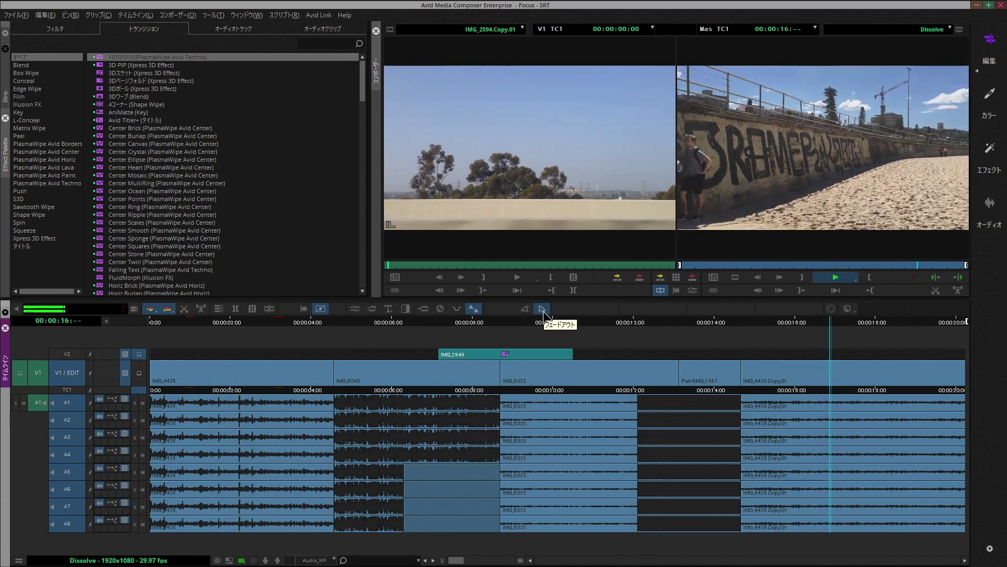
pyautogui.click(543, 313)
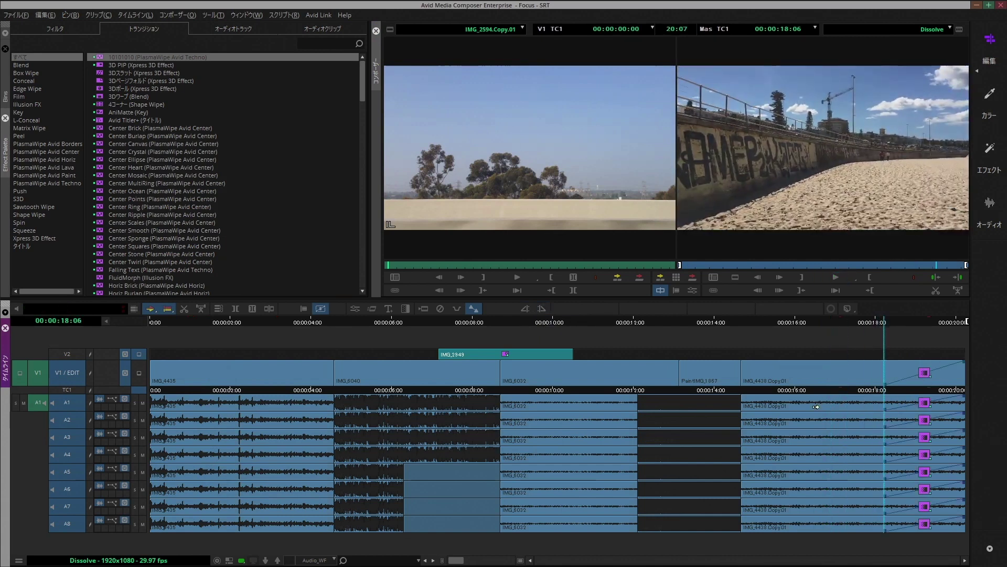
pyautogui.press('space')
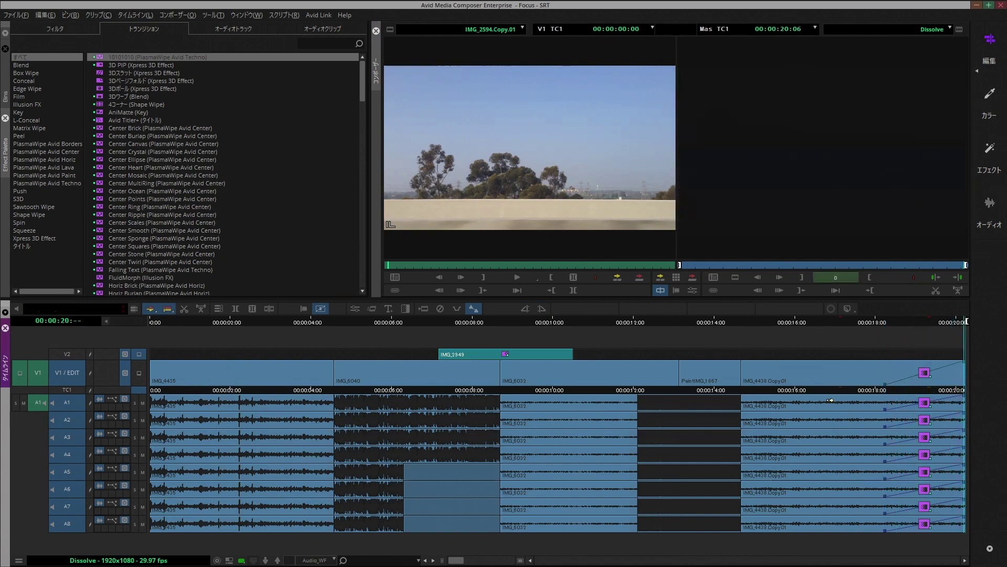
pyautogui.click(854, 326)
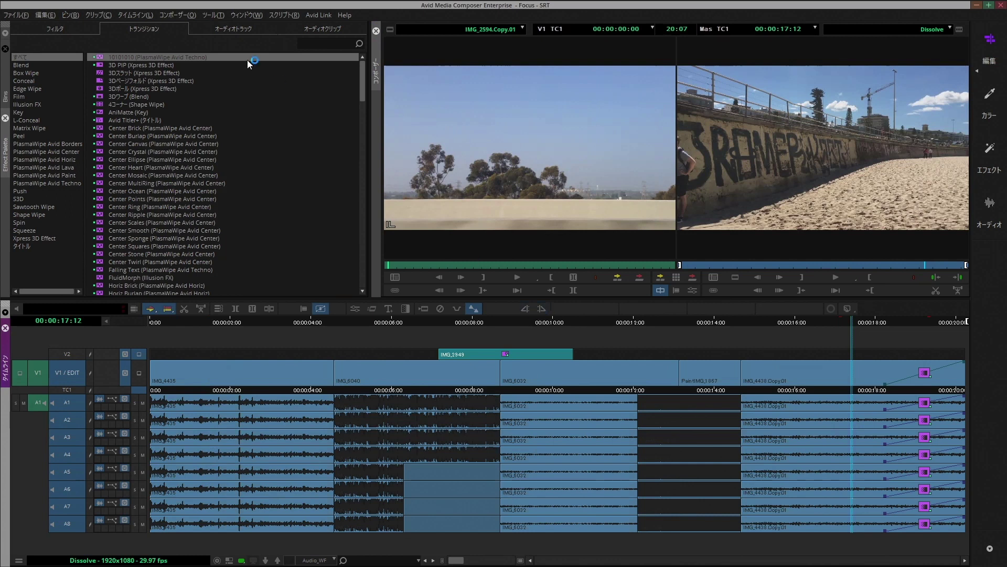
# Open the Command Palette and the Japanese keyboard layout from the user settings, and arrange both windows so they are accessible together
pyautogui.click(213, 14)
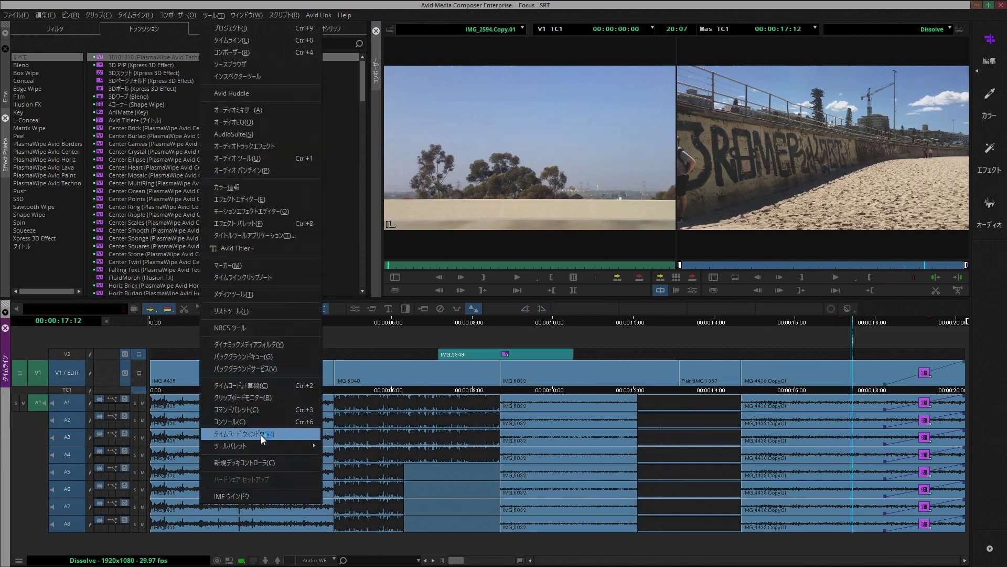
pyautogui.moveTo(266, 442)
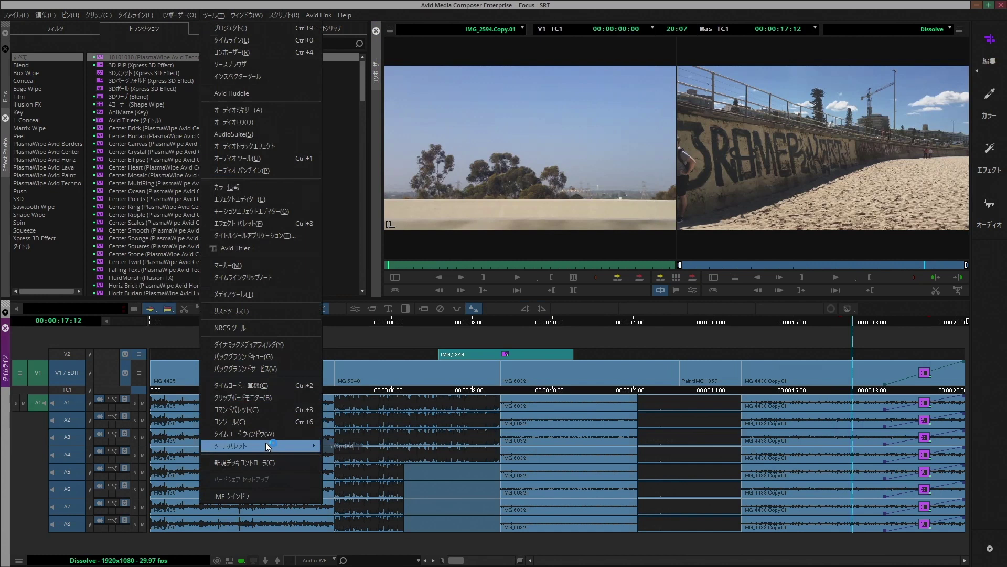
pyautogui.click(273, 411)
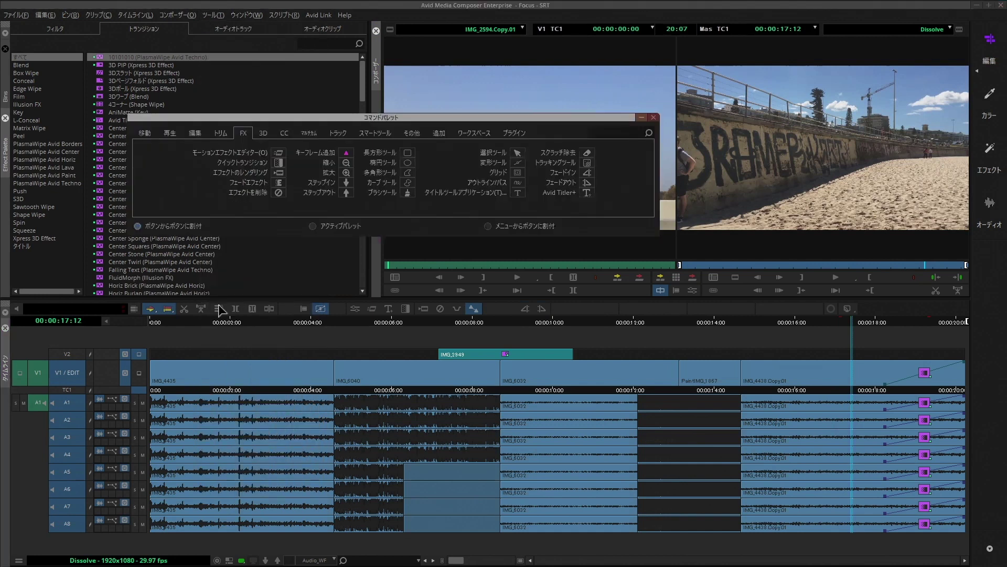
pyautogui.click(26, 16)
pyautogui.click(58, 230)
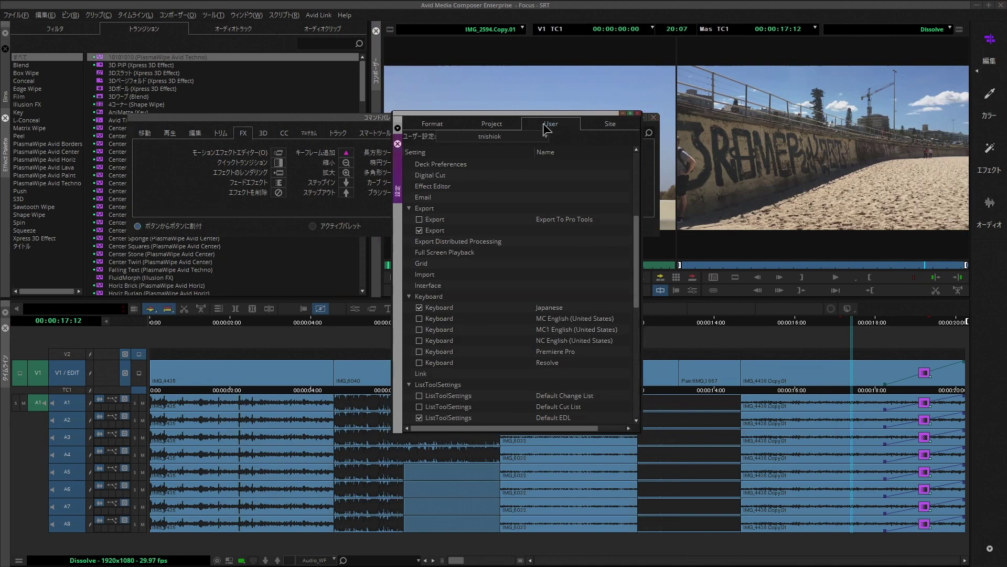
pyautogui.scroll(-4, 481, 336)
pyautogui.click(451, 383)
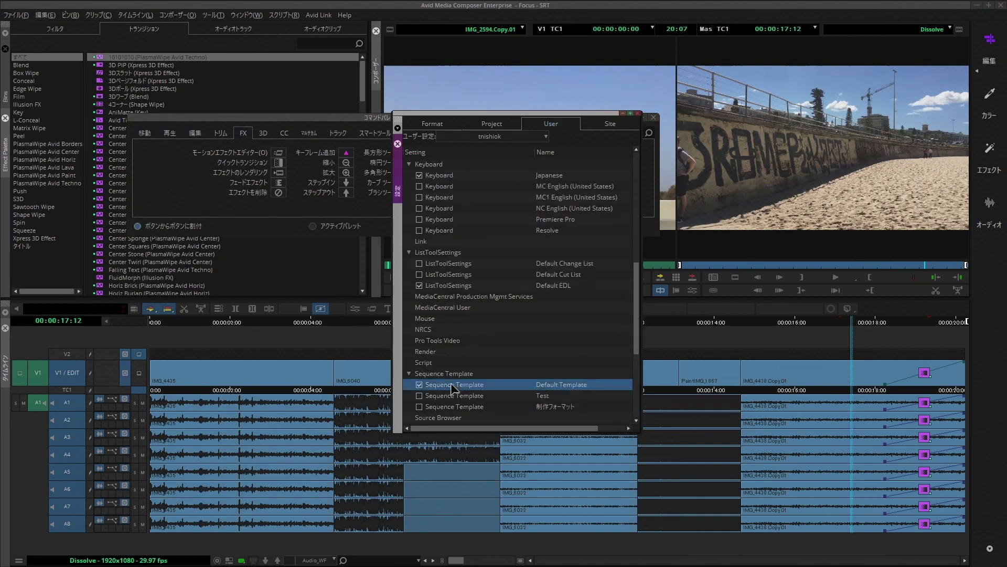
pyautogui.scroll(4, 452, 383)
pyautogui.doubleClick(449, 309)
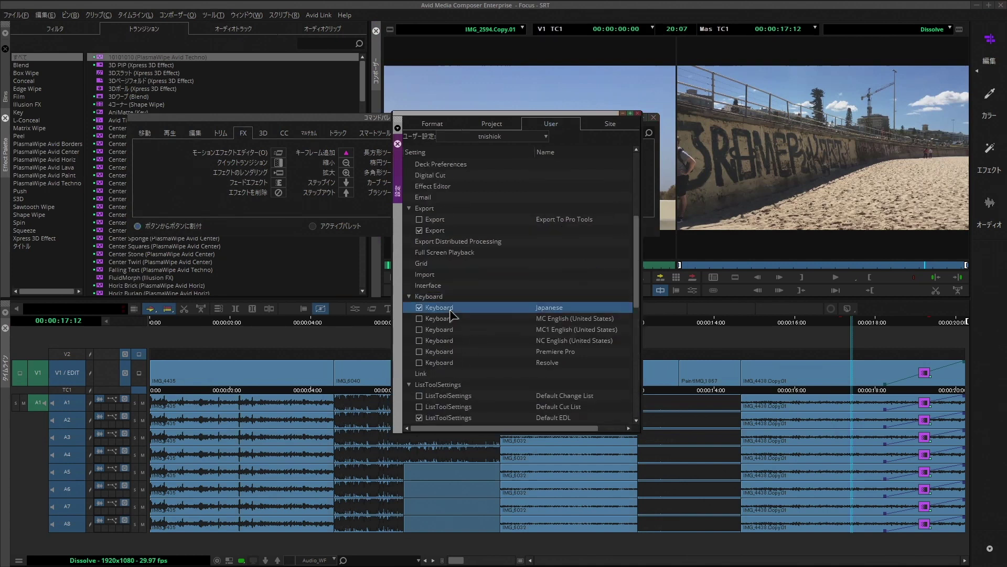
pyautogui.moveTo(539, 215); pyautogui.dragTo(489, 236)
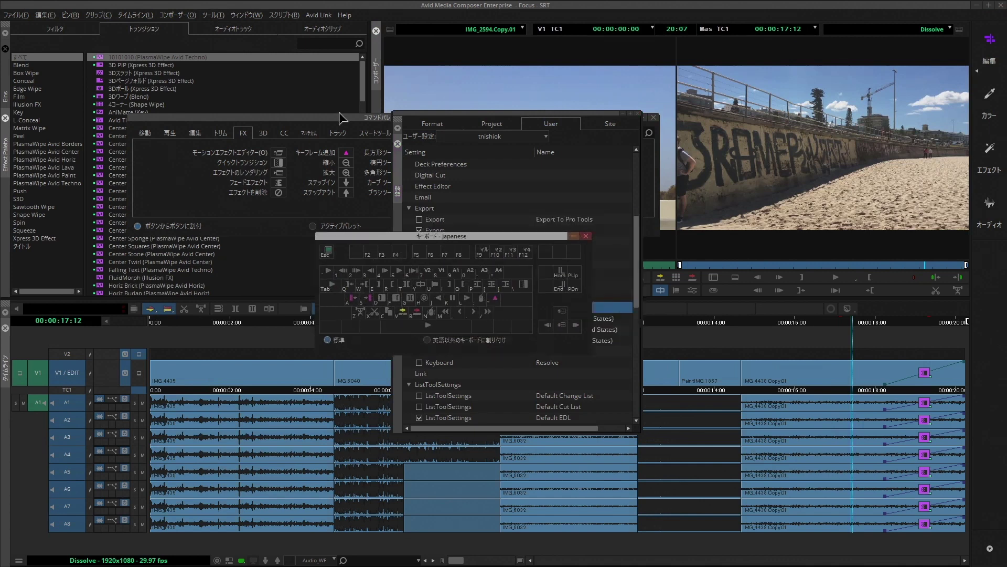
pyautogui.moveTo(341, 119); pyautogui.dragTo(358, 113)
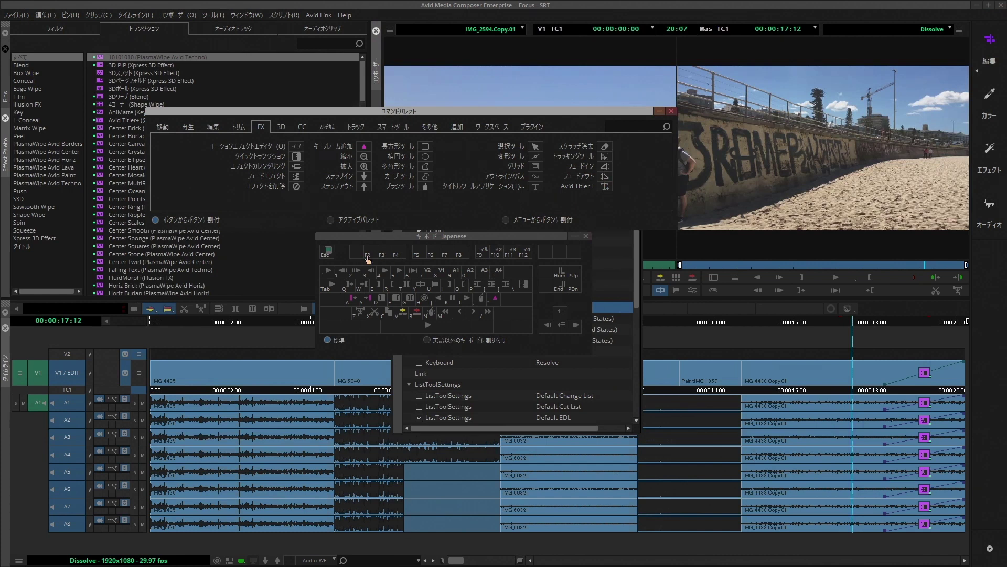
# Assign Fade In (フェードイン) to F2 and Fade Out (フェードアウト) to F3, and close the keyboard, Command Palette and settings windows
pyautogui.moveTo(605, 166); pyautogui.dragTo(373, 253)
pyautogui.moveTo(605, 180); pyautogui.dragTo(384, 258)
pyautogui.click(586, 235)
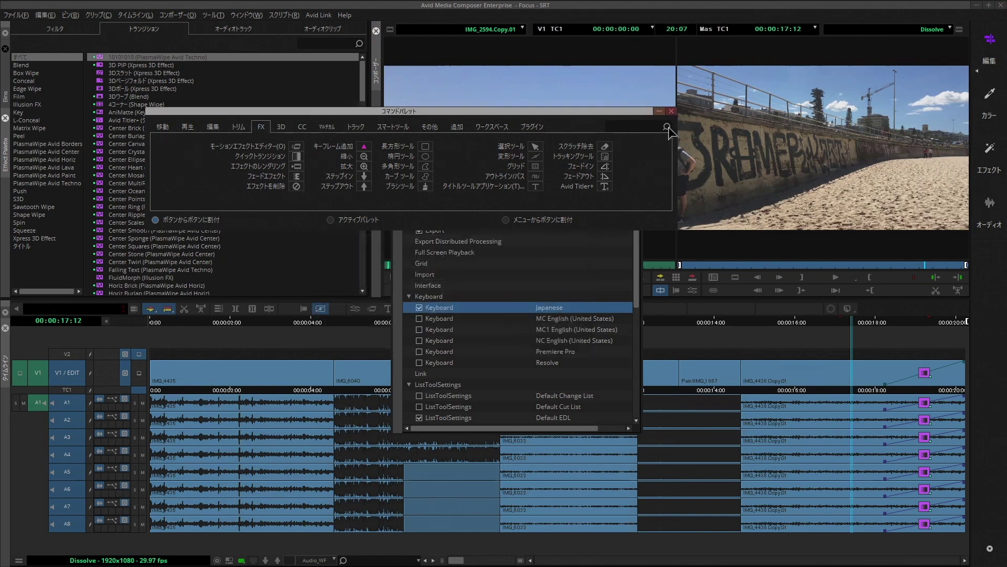
pyautogui.click(671, 111)
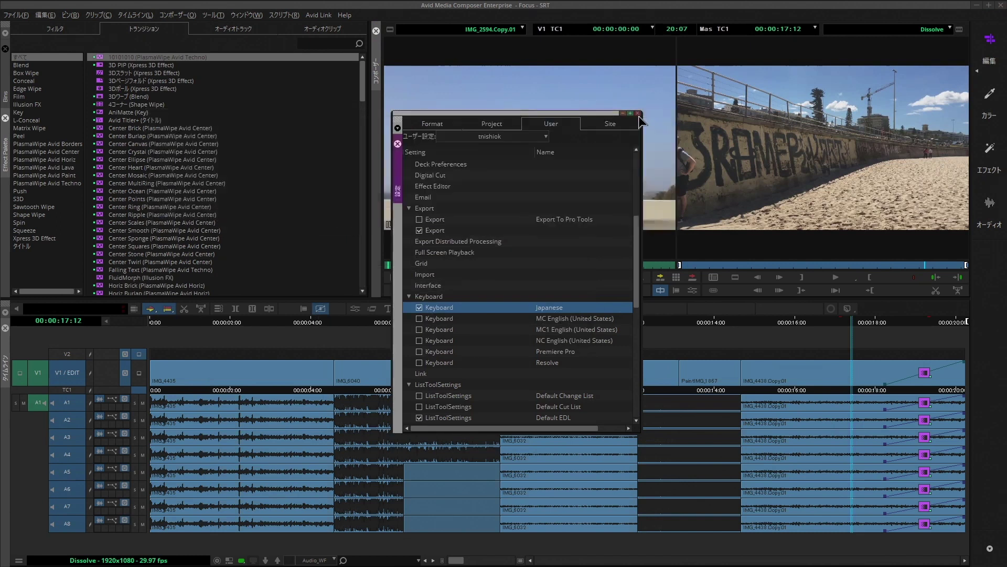
pyautogui.click(638, 113)
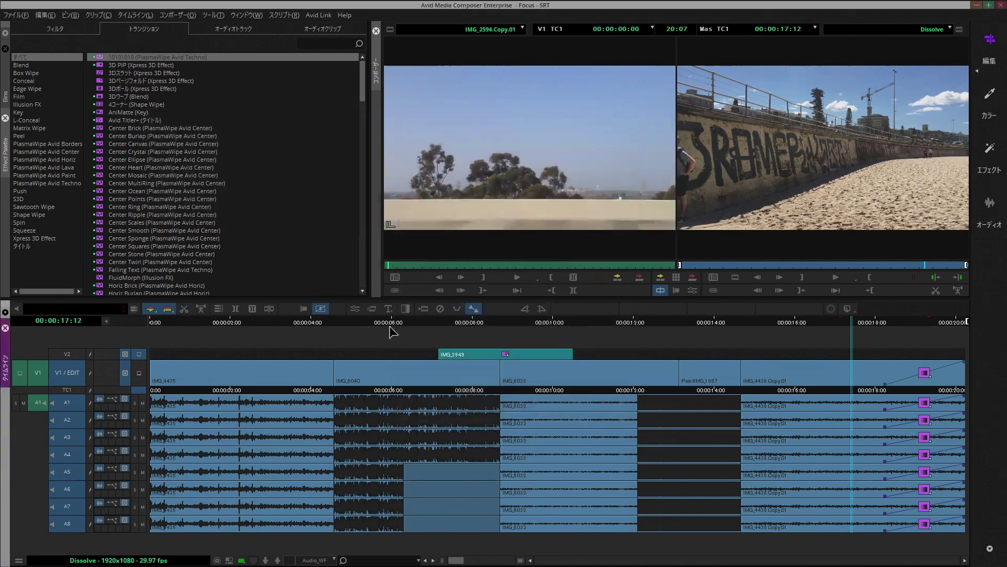
# Play the sequence from its start and add a fade-in ending at 00:00:02:13 on V1 and A1 to A8
pyautogui.click(884, 322)
pyautogui.click(219, 322)
pyautogui.press('Home')
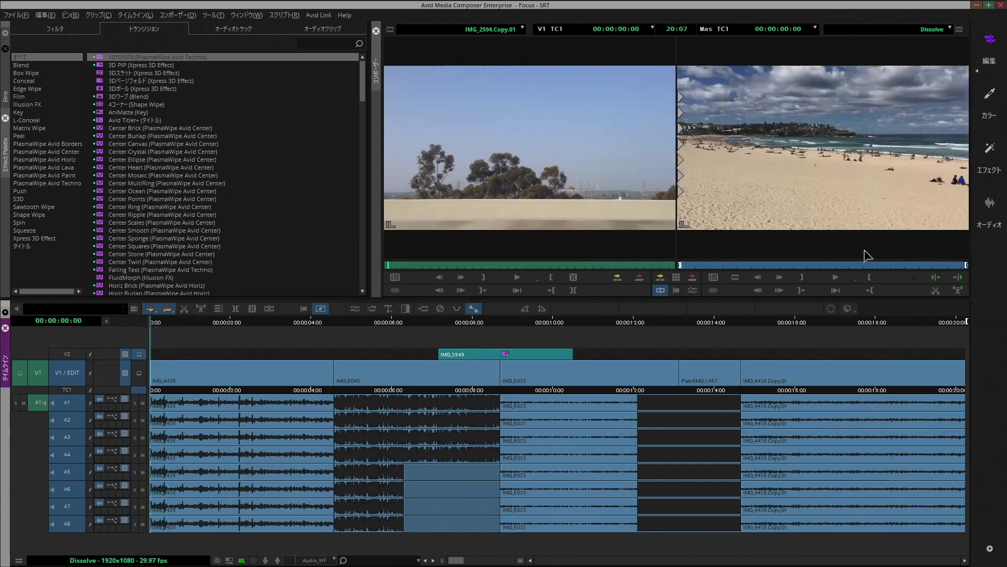
pyautogui.press('space')
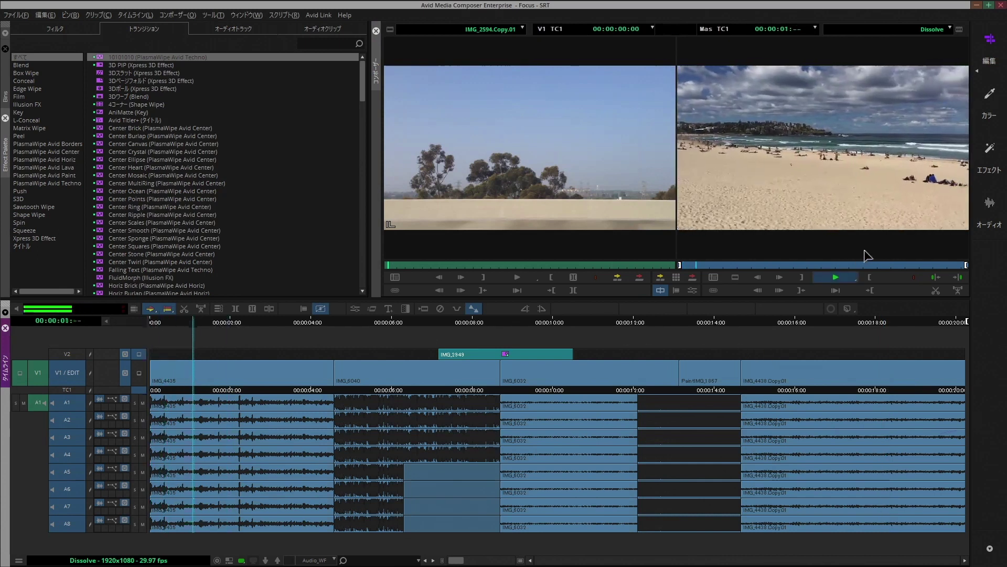
pyautogui.hotkey('ctrl', '\\')
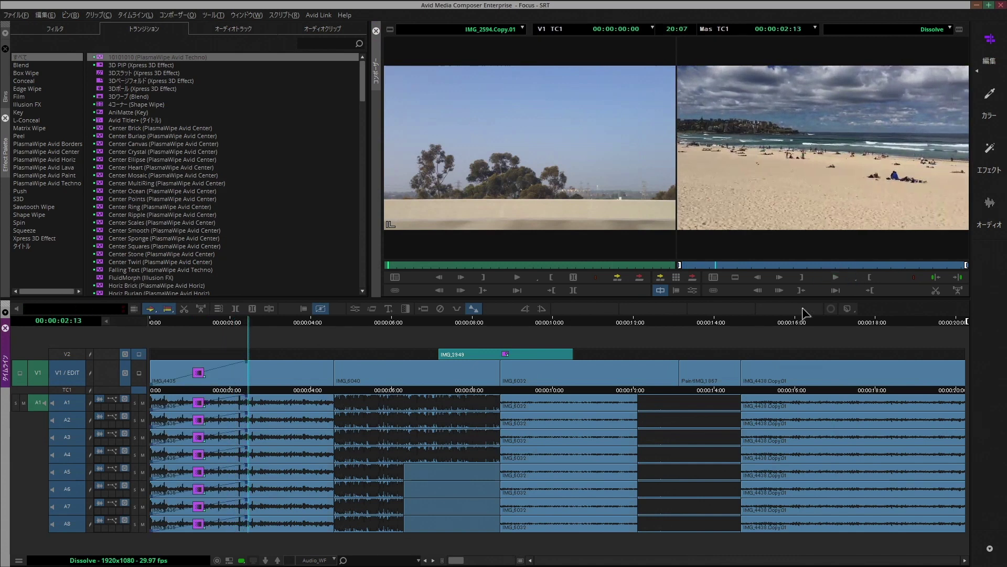
# Add a fade-out from 00:00:17:10 to the sequence end on V1 and A1 to A8, and undo both fades
pyautogui.click(763, 321)
pyautogui.press('space')
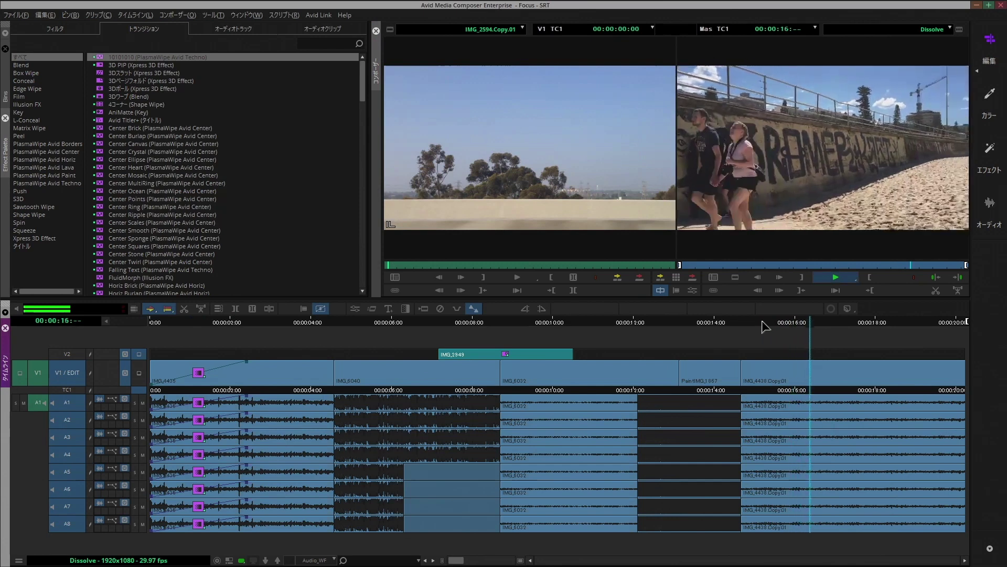
pyautogui.hotkey('ctrl', '\\')
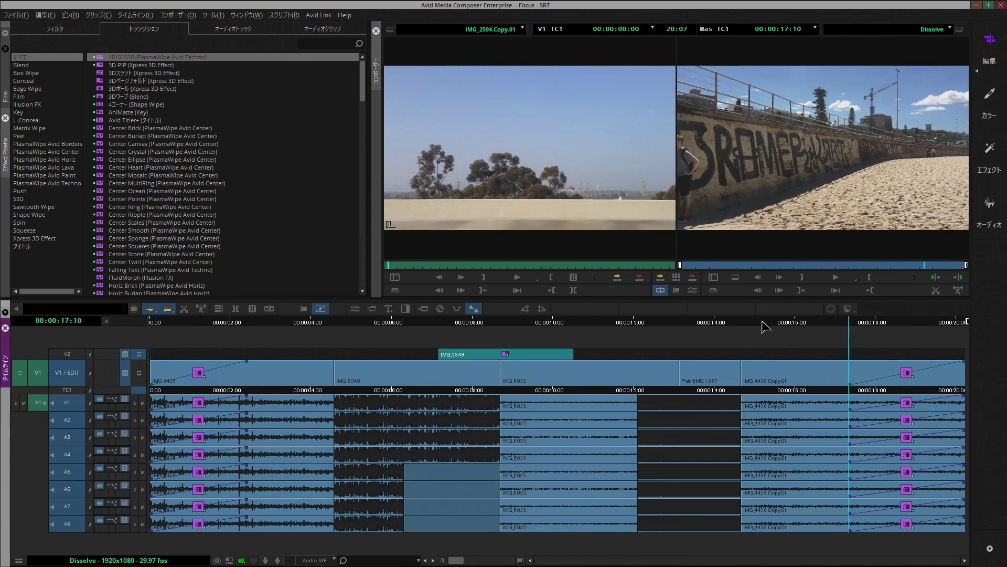
pyautogui.hotkey('ctrl', 'z')
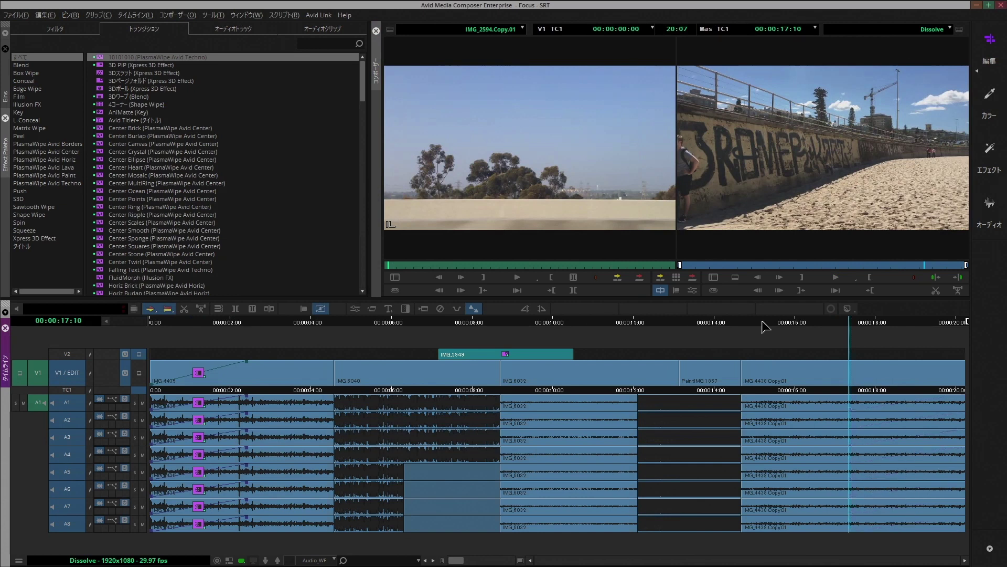
pyautogui.hotkey('ctrl', 'z')
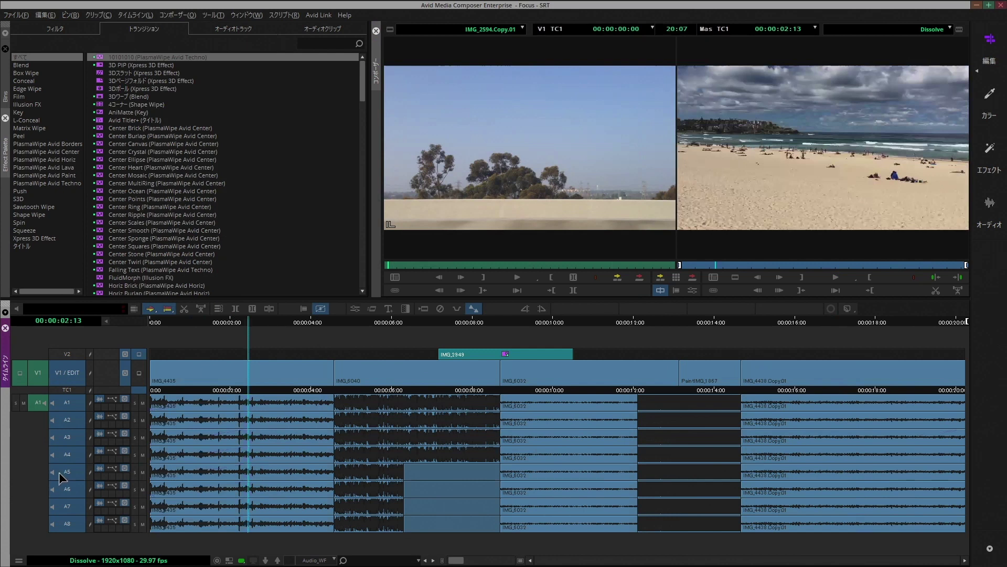
# Deselect audio tracks A5 to A8, try a fade-in ending at 00:00:01:12 on V1 and A1 to A4, and undo it
pyautogui.moveTo(66, 475); pyautogui.dragTo(68, 524)
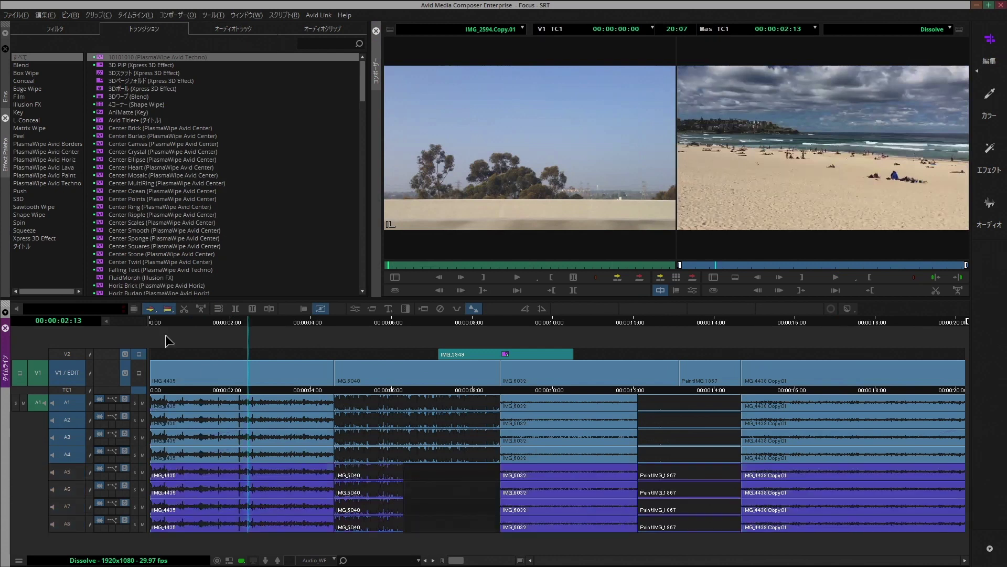
pyautogui.press('Home')
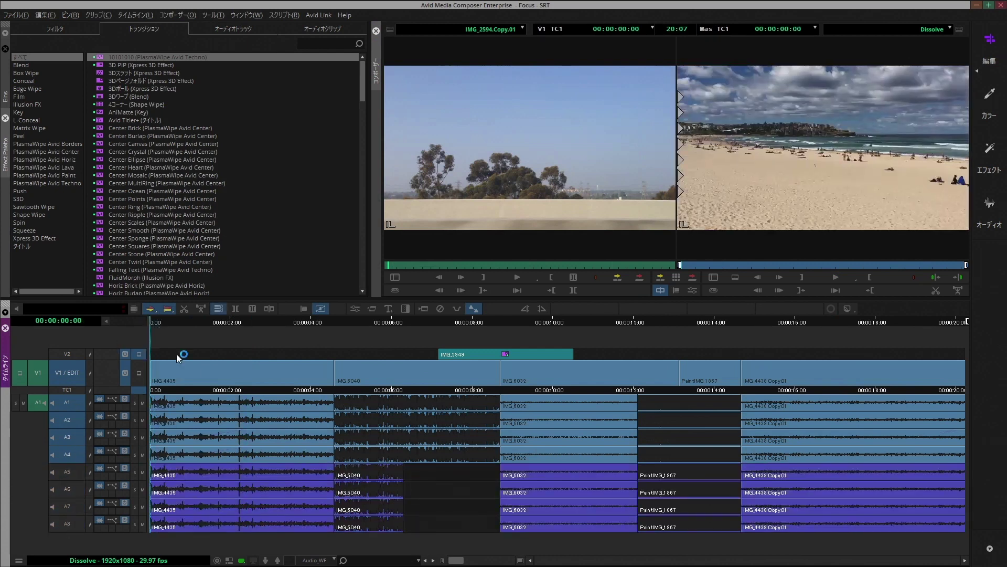
pyautogui.click(206, 323)
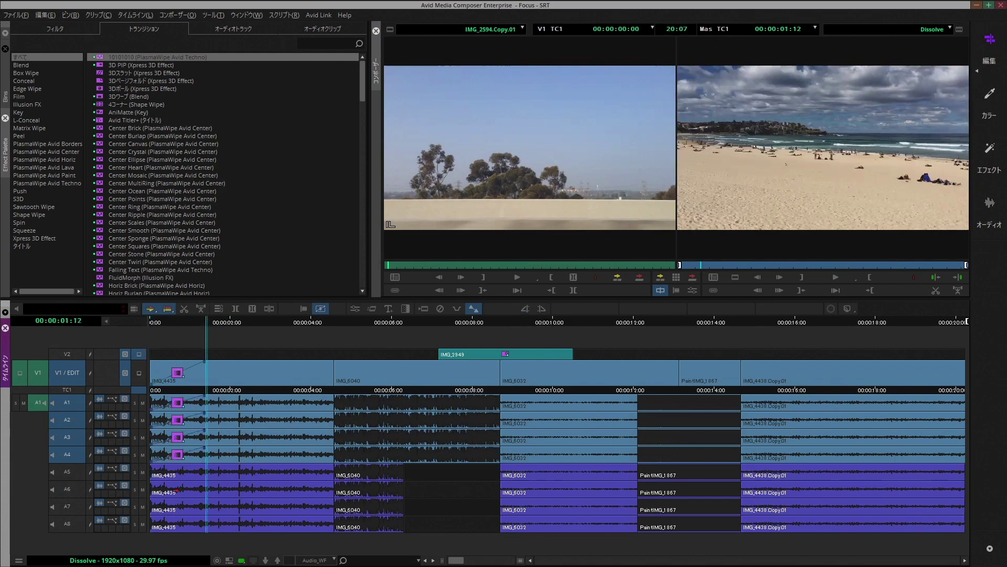
pyautogui.hotkey('ctrl', 'z')
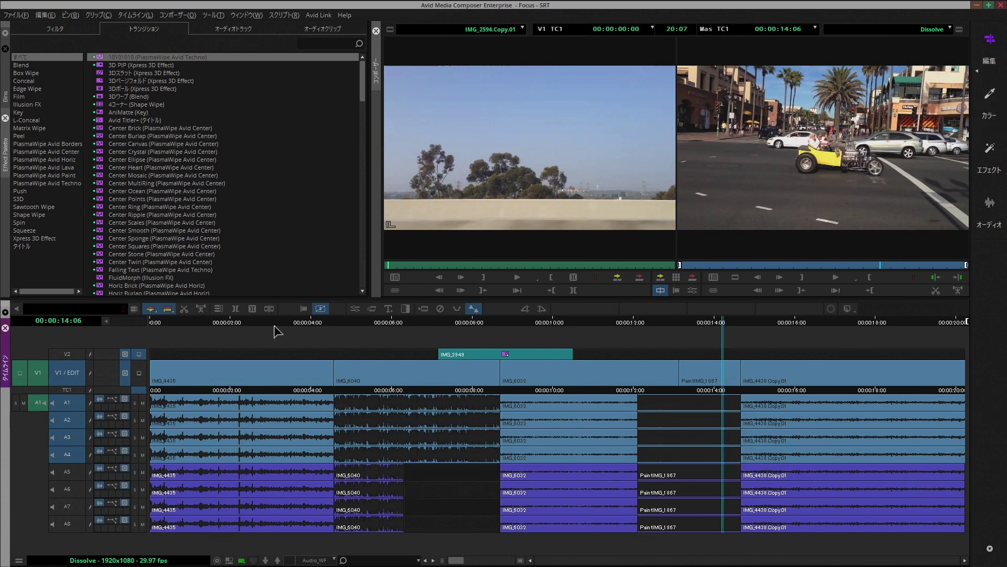
# Browse the filter effects in the Effect Palette and list the Image (画像) category
pyautogui.click(64, 32)
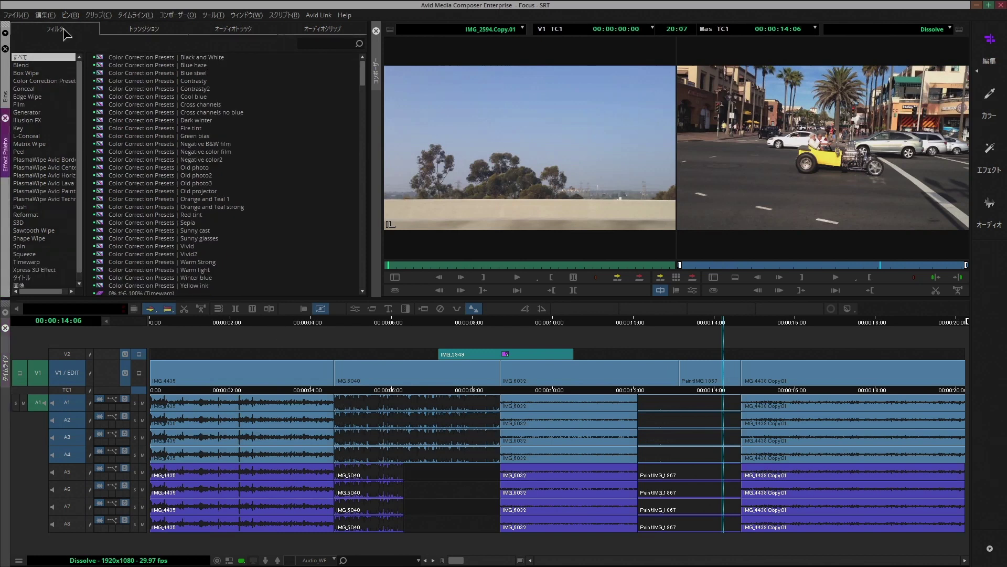
pyautogui.click(46, 65)
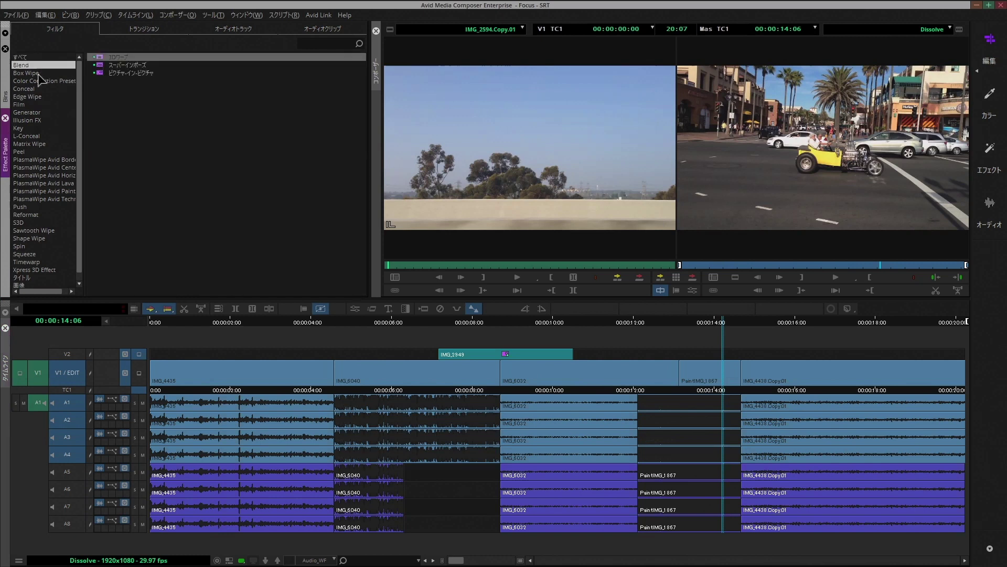
pyautogui.scroll(-1, 43, 130)
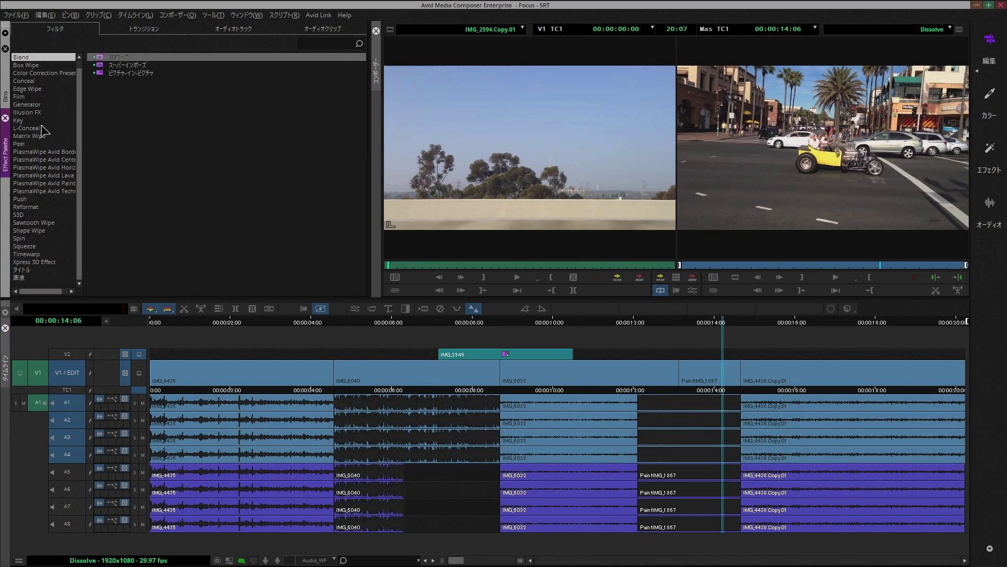
pyautogui.click(131, 32)
pyautogui.click(80, 32)
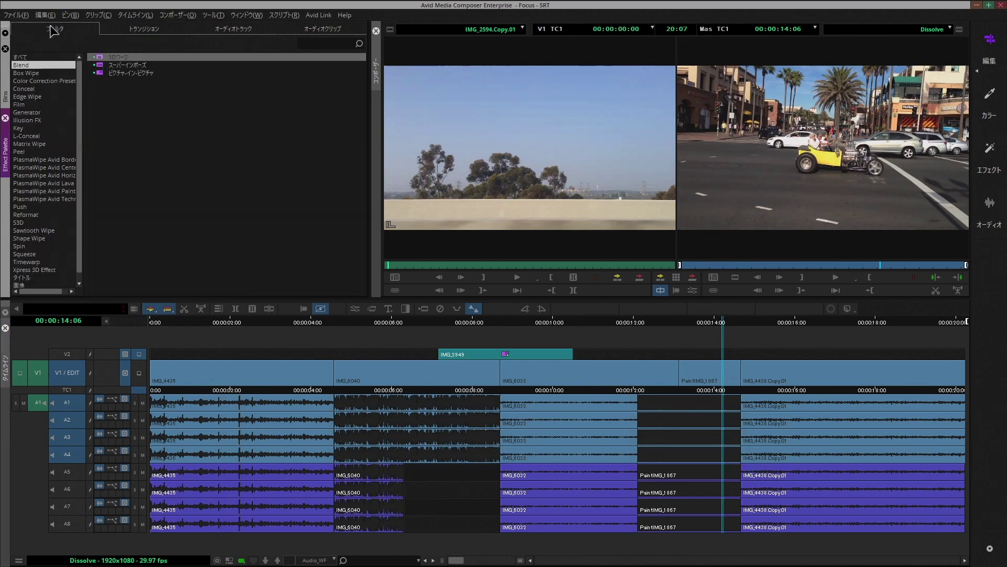
pyautogui.scroll(-1, 30, 276)
pyautogui.click(26, 278)
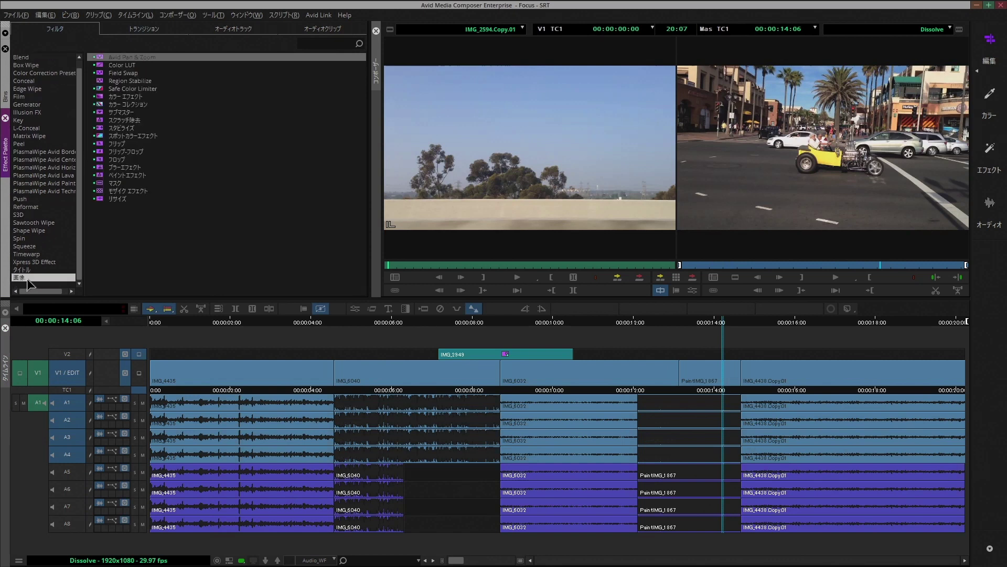
# Move the playhead to 00:00:13:04 and apply the Mosaic Effect (モザイク エフェクト) to the IMG_1867 clip on V1
pyautogui.click(99, 191)
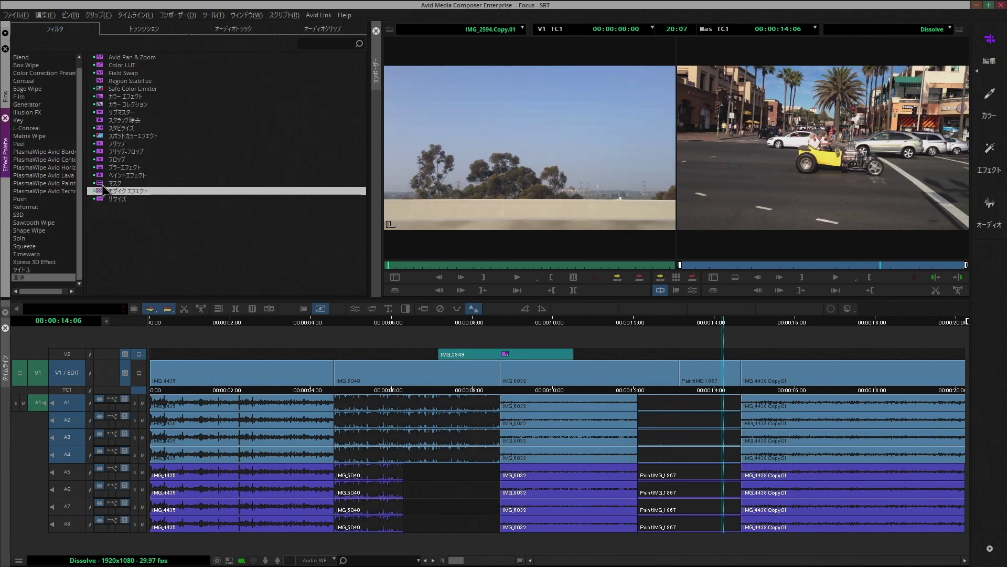
pyautogui.click(102, 169)
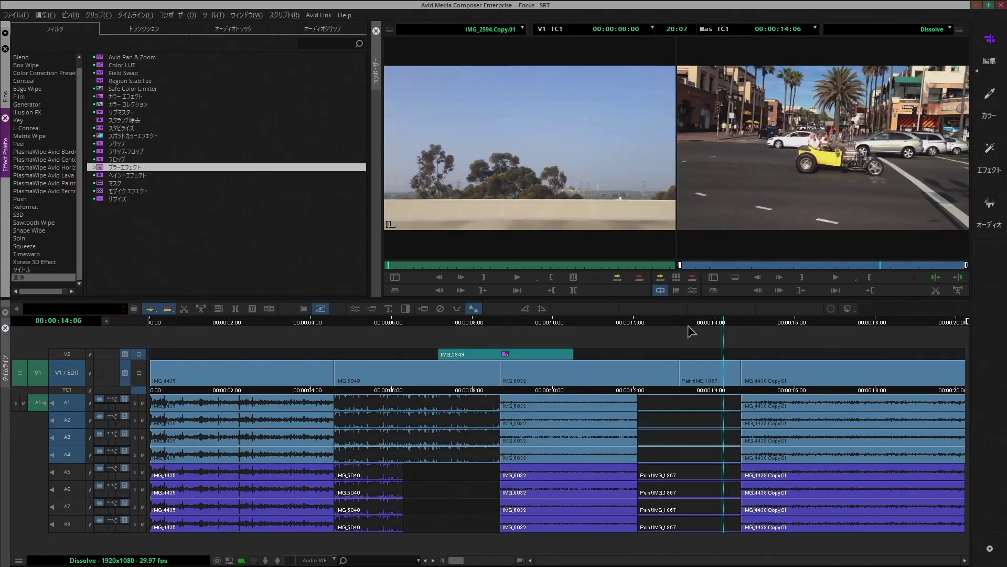
pyautogui.click(688, 322)
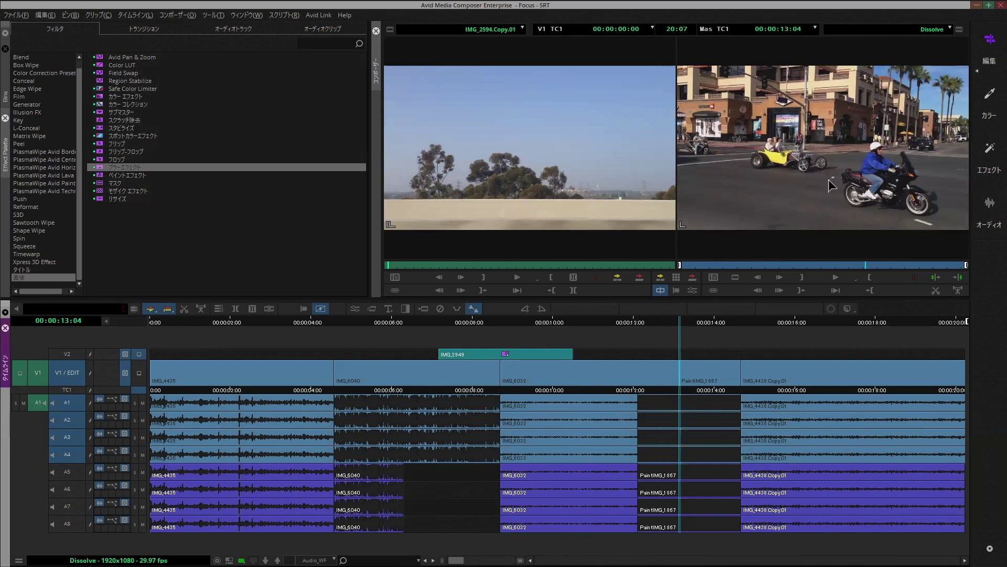
pyautogui.moveTo(100, 192)
pyautogui.mouseDown()
pyautogui.moveTo(646, 341)
pyautogui.moveTo(710, 372)
pyautogui.mouseUp()
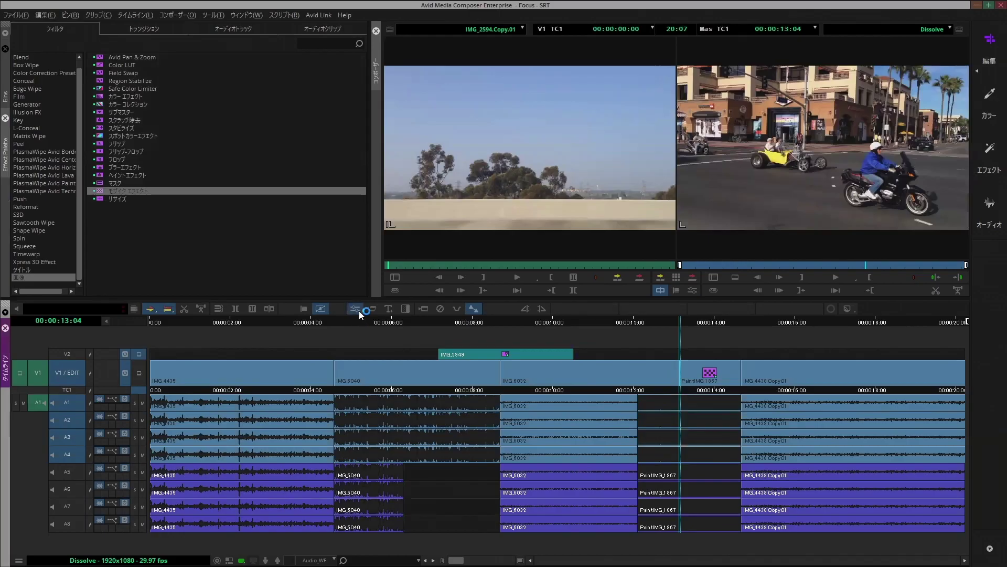
# Open the mosaic effect in the Effect Editor and enlarge the editor window
pyautogui.click(240, 256)
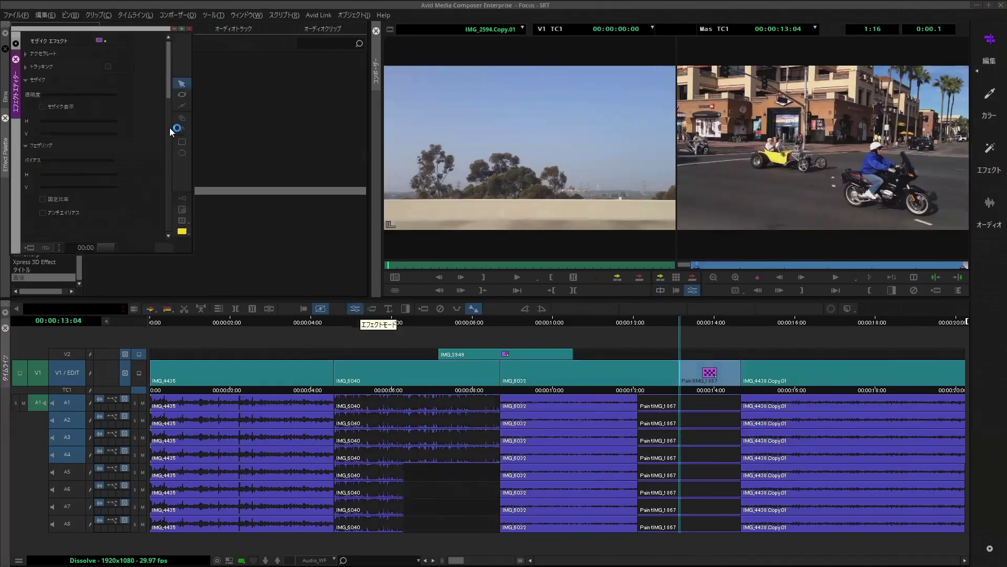
pyautogui.moveTo(112, 31); pyautogui.dragTo(210, 41)
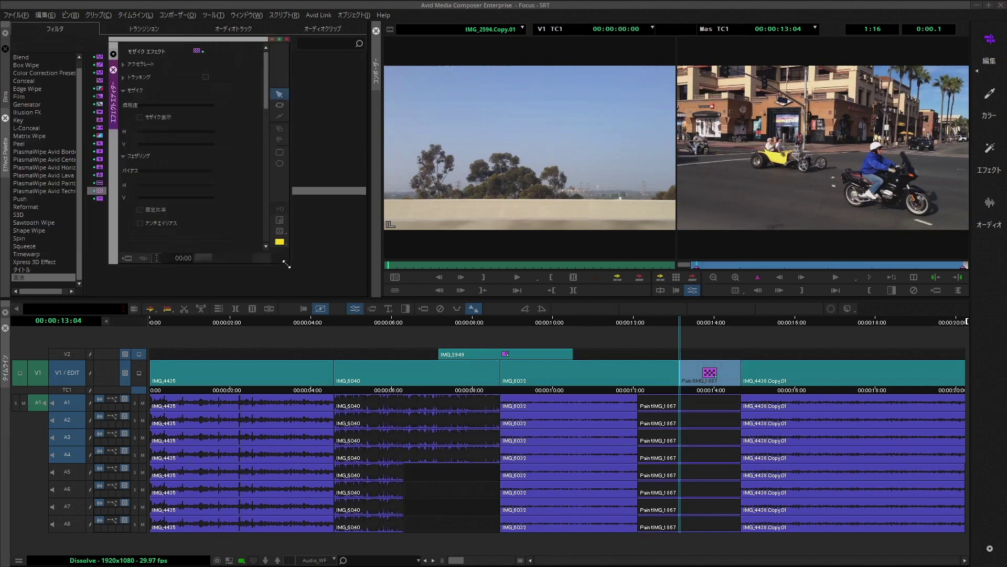
pyautogui.moveTo(291, 271); pyautogui.dragTo(332, 347)
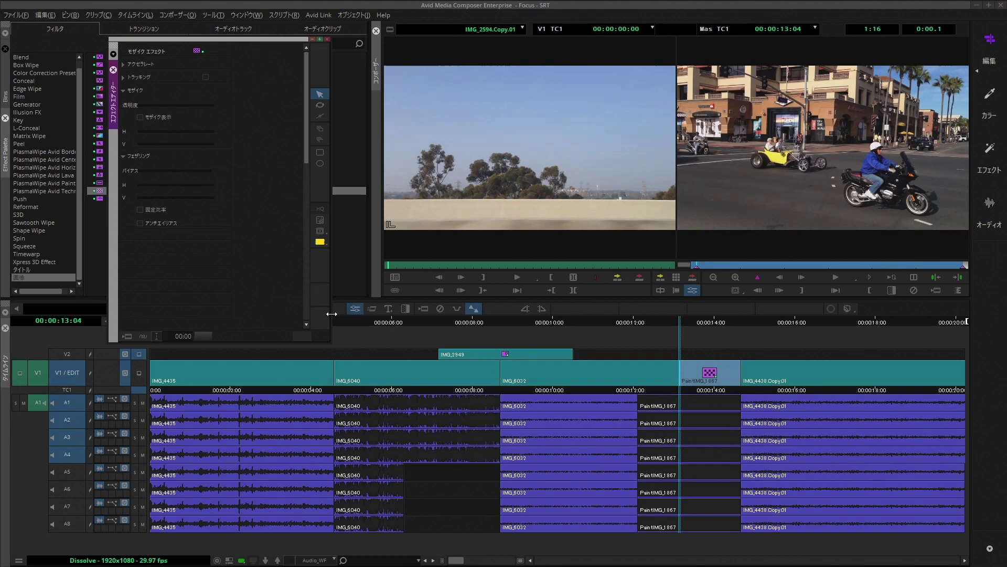
# Draw an oval mosaic region over the yellow car and set its H and V block size to 13
pyautogui.click(320, 164)
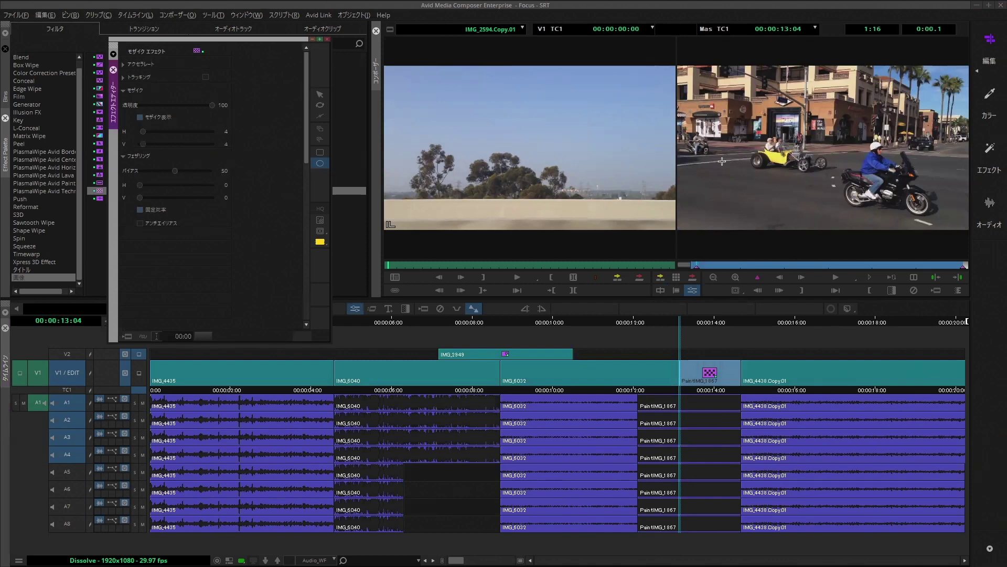
pyautogui.moveTo(729, 124); pyautogui.dragTo(846, 196)
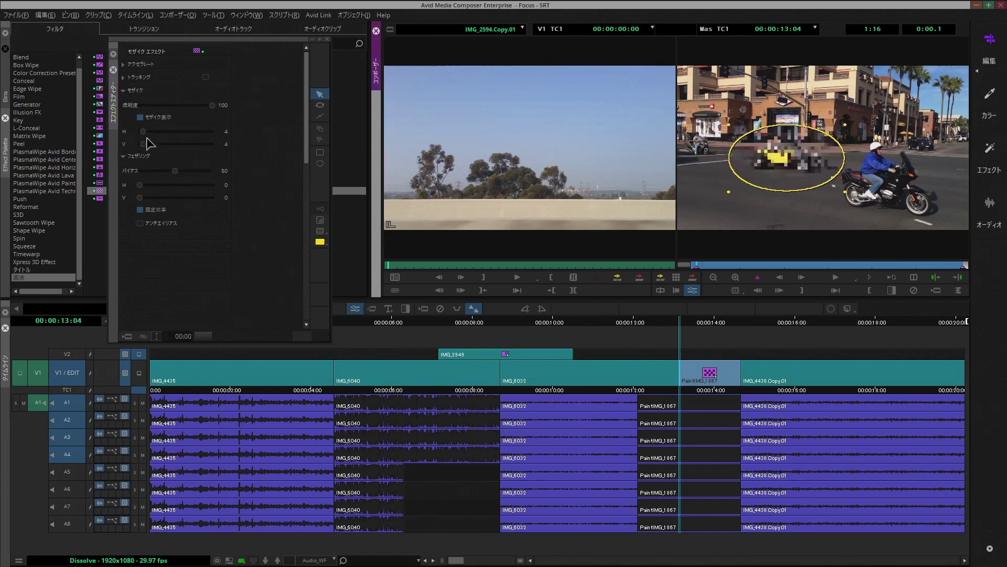
pyautogui.moveTo(143, 131); pyautogui.dragTo(150, 147)
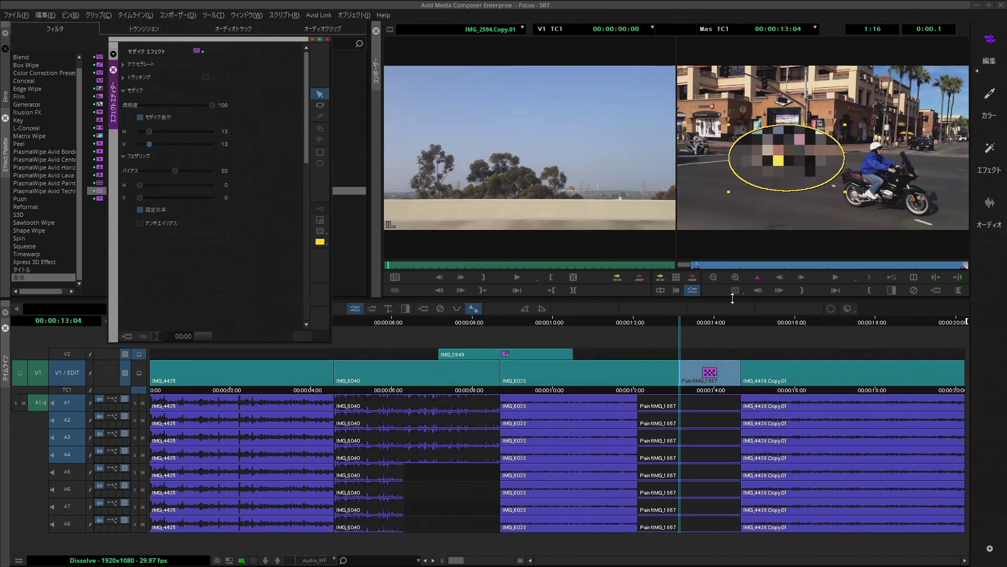
# Add a mosaic keyframe at 00:00:13:26 and reposition the oval over the yellow car there and at the clip's last frame
pyautogui.moveTo(703, 264); pyautogui.dragTo(677, 271)
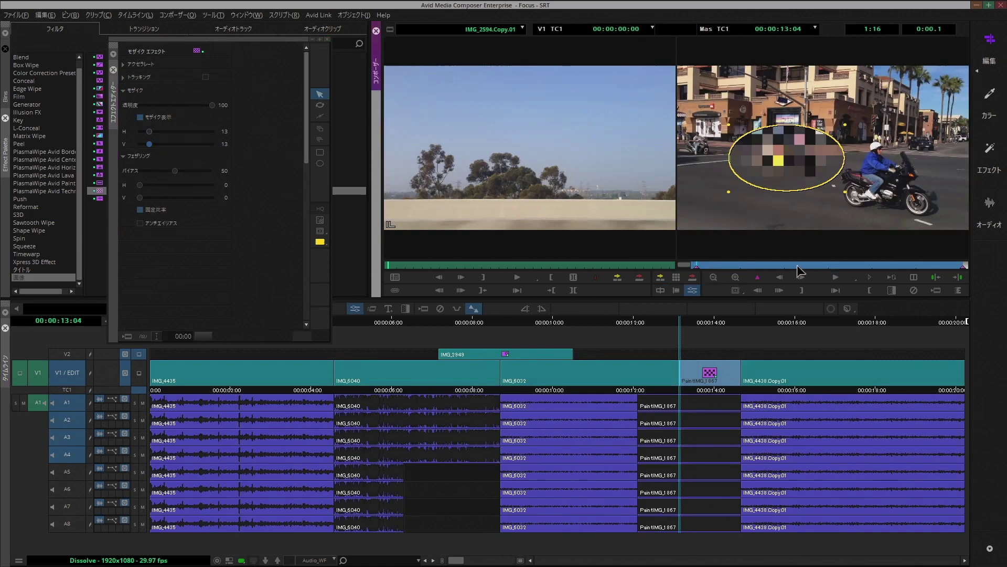
pyautogui.click(798, 265)
pyautogui.moveTo(800, 265); pyautogui.dragTo(826, 266)
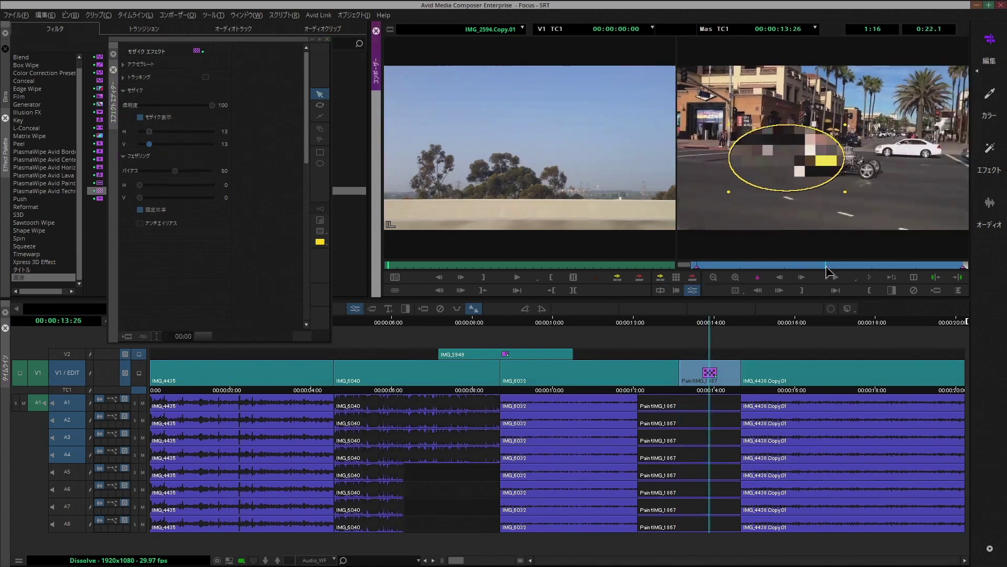
pyautogui.moveTo(784, 170); pyautogui.dragTo(836, 170)
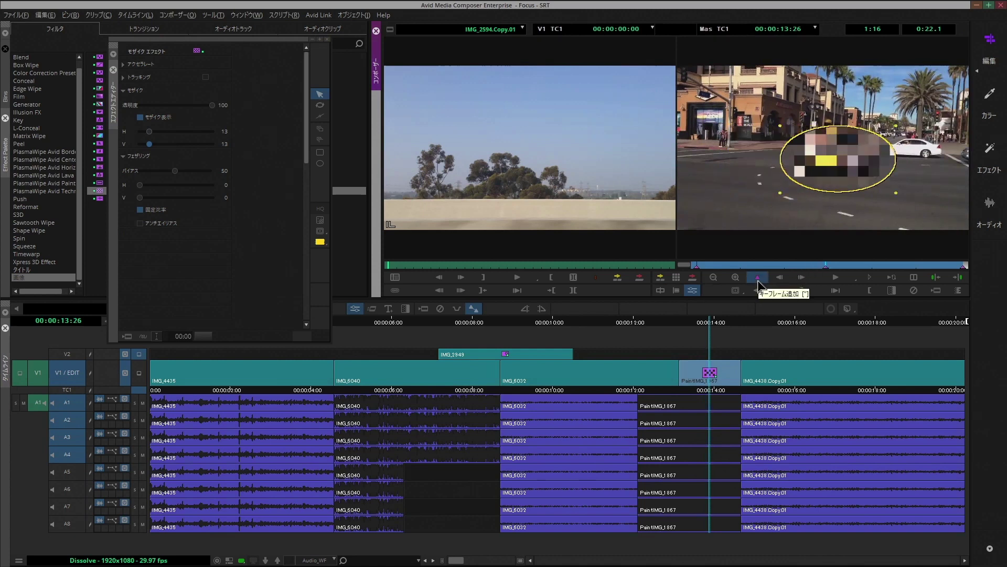
pyautogui.click(965, 266)
pyautogui.moveTo(841, 160); pyautogui.dragTo(876, 160)
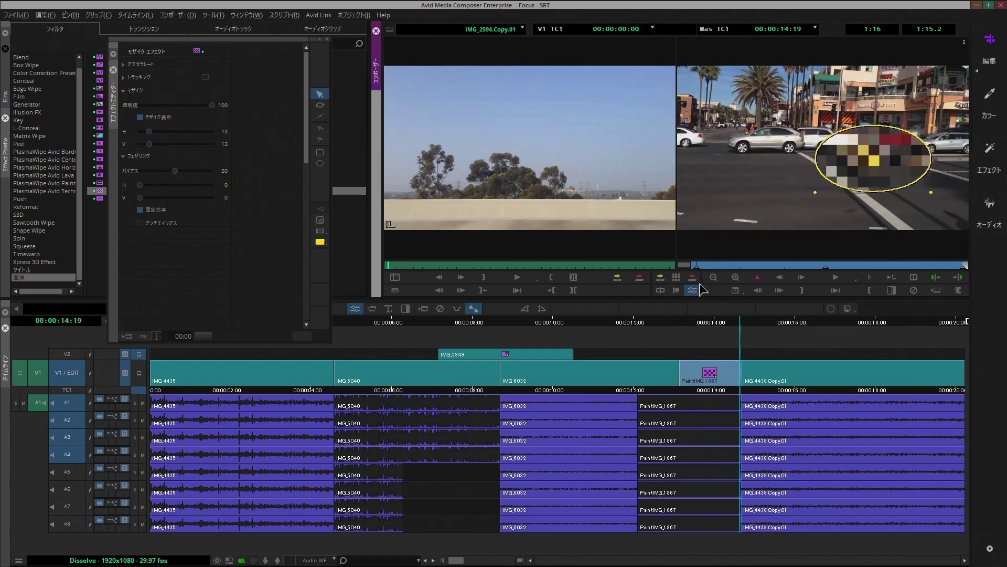
# Move the mosaic oval back over the yellow car at 00:00:13:04, close the Effect Editor and remove the effect
pyautogui.press('j')
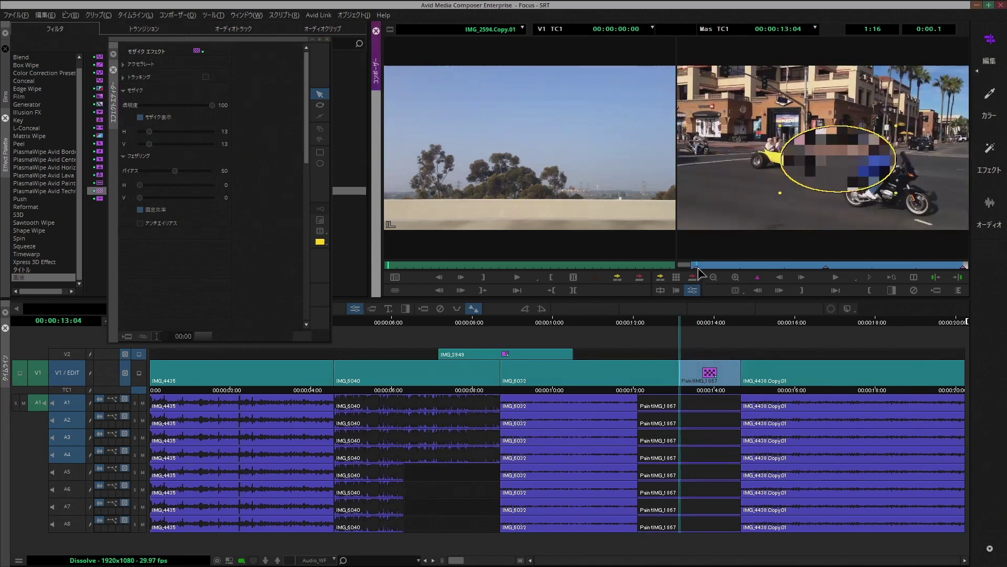
pyautogui.click(814, 171)
pyautogui.moveTo(827, 161); pyautogui.dragTo(785, 157)
pyautogui.moveTo(719, 270); pyautogui.dragTo(671, 266)
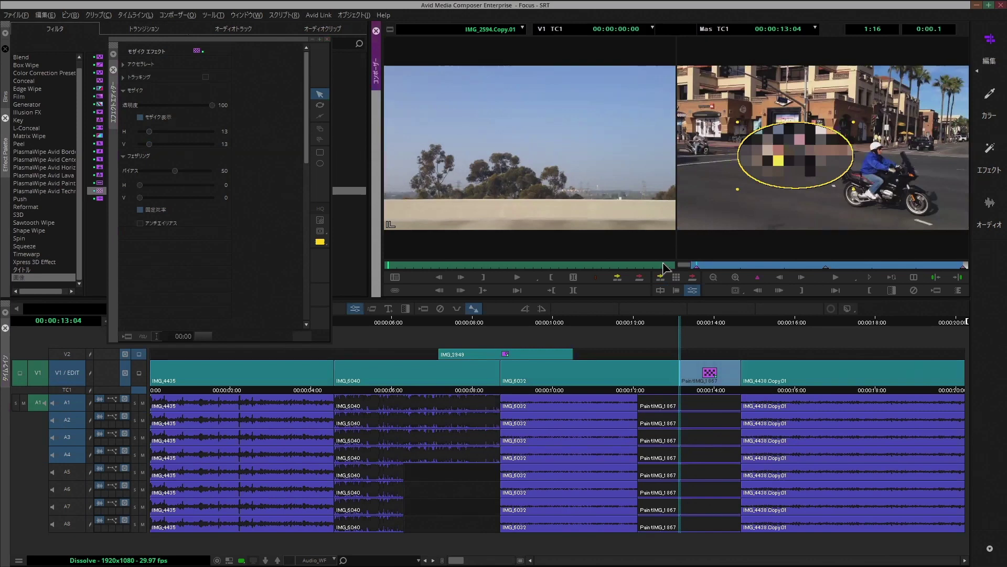
pyautogui.click(327, 40)
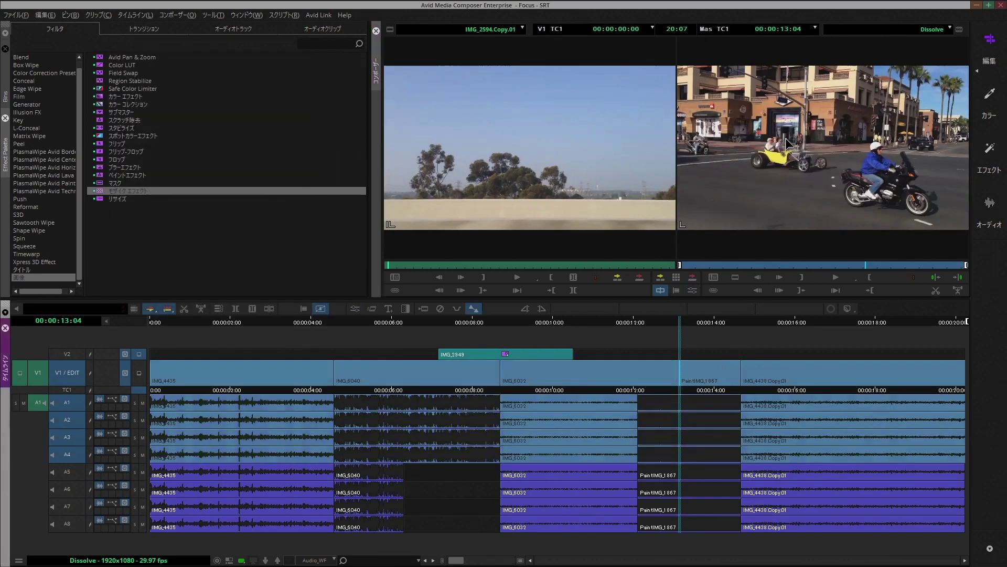
# Reapply the Mosaic Effect to the IMG_1867 clip, expand its tracking settings, and mask the yellow car with an oval mosaic at H 9, V 10
pyautogui.moveTo(702, 374); pyautogui.dragTo(703, 374)
pyautogui.click(355, 309)
pyautogui.click(123, 77)
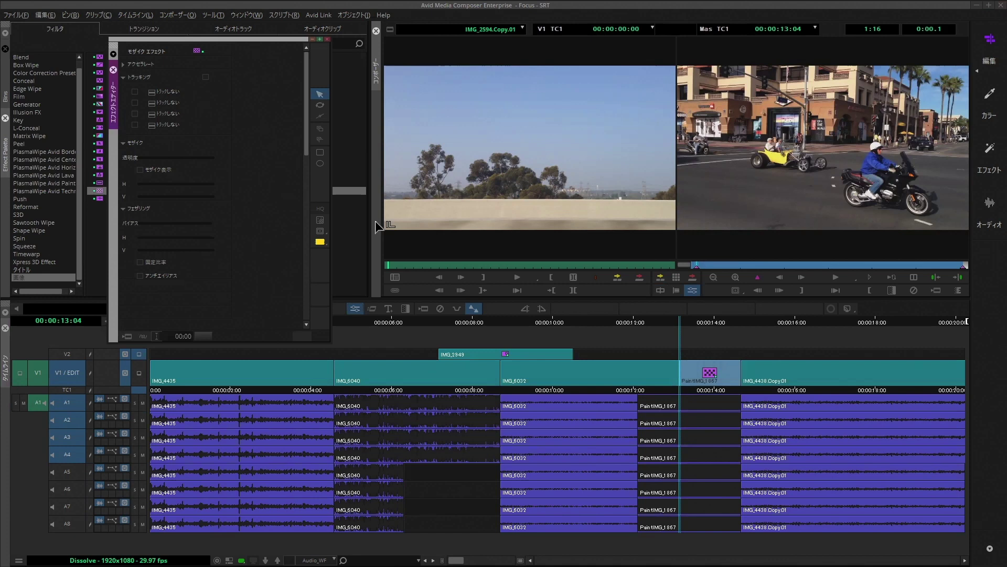
pyautogui.click(319, 163)
pyautogui.moveTo(743, 131); pyautogui.dragTo(832, 188)
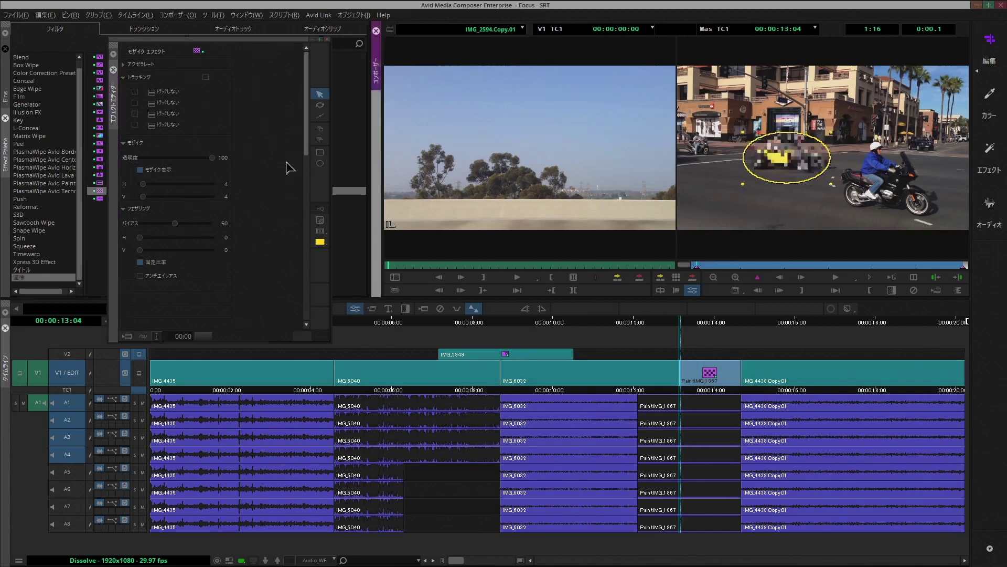
pyautogui.moveTo(143, 184)
pyautogui.mouseDown()
pyautogui.moveTo(148, 197)
pyautogui.moveTo(148, 185)
pyautogui.mouseUp()
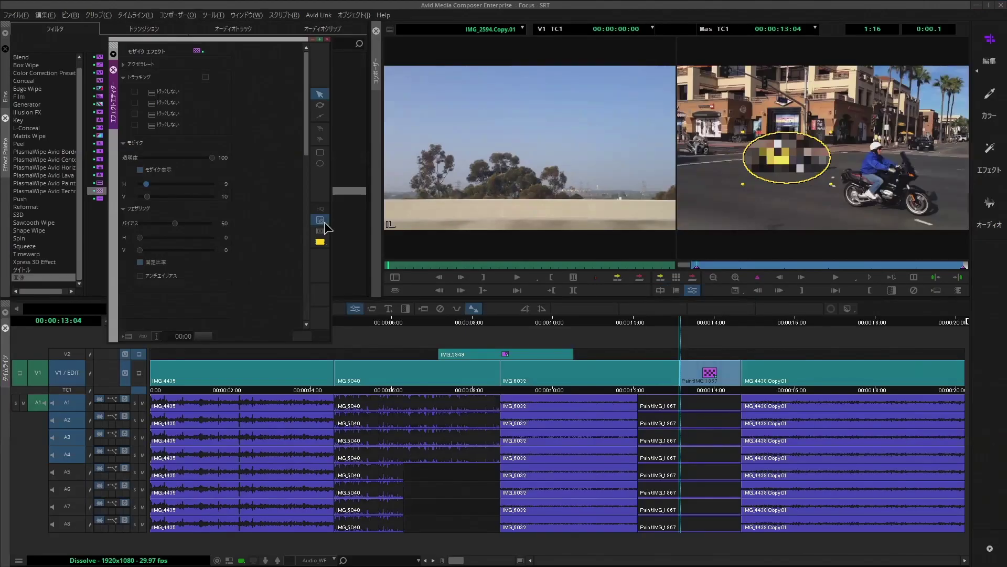
# Open the Tracking window, place the tracker on the yellow car and run the Correlation Tracker
pyautogui.click(312, 169)
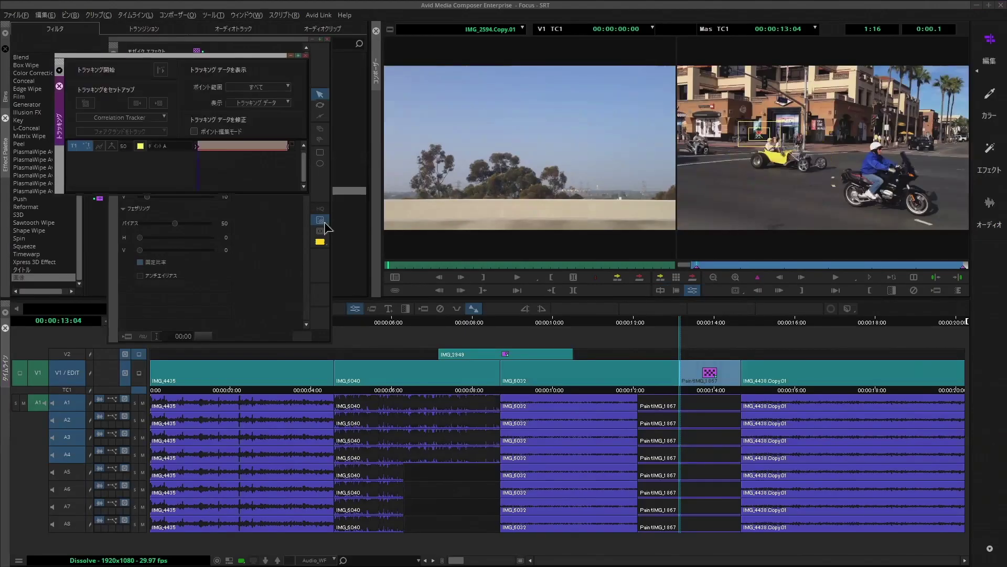
pyautogui.click(761, 145)
pyautogui.moveTo(761, 142); pyautogui.dragTo(762, 159)
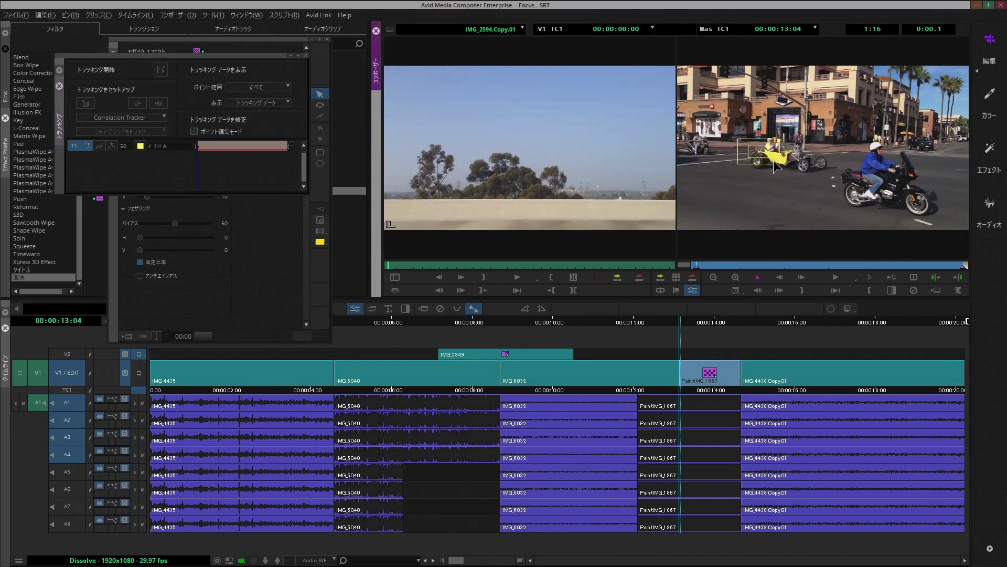
pyautogui.click(162, 70)
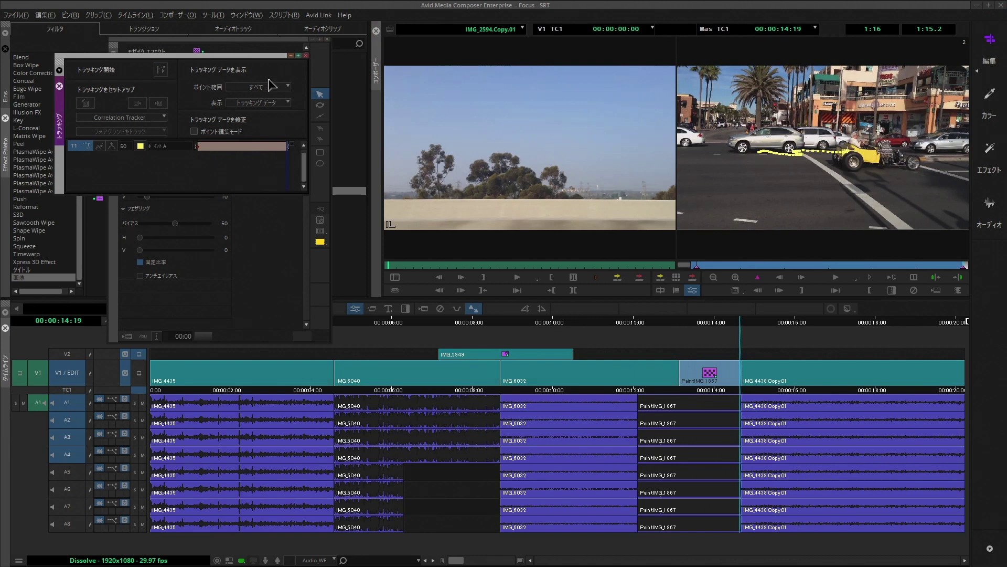
# Close the Tracking window and assign tracker T1 point A to the first tracking slot of the mosaic effect
pyautogui.click(306, 55)
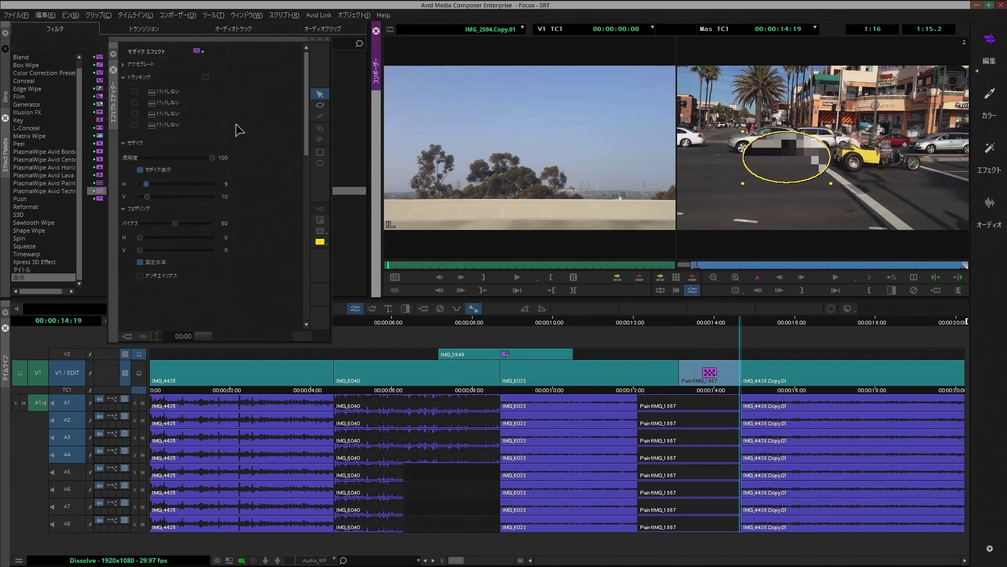
pyautogui.click(159, 102)
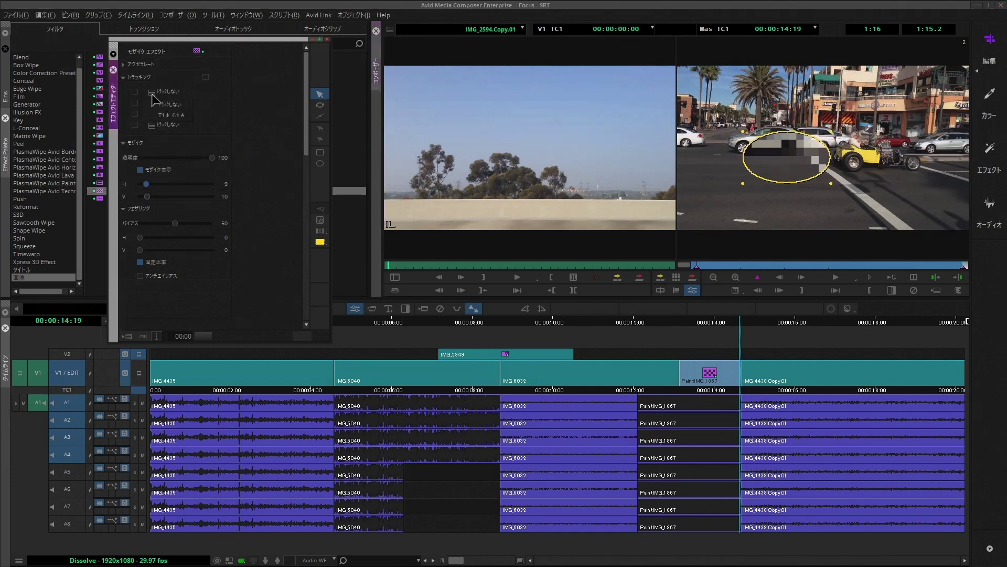
pyautogui.click(180, 117)
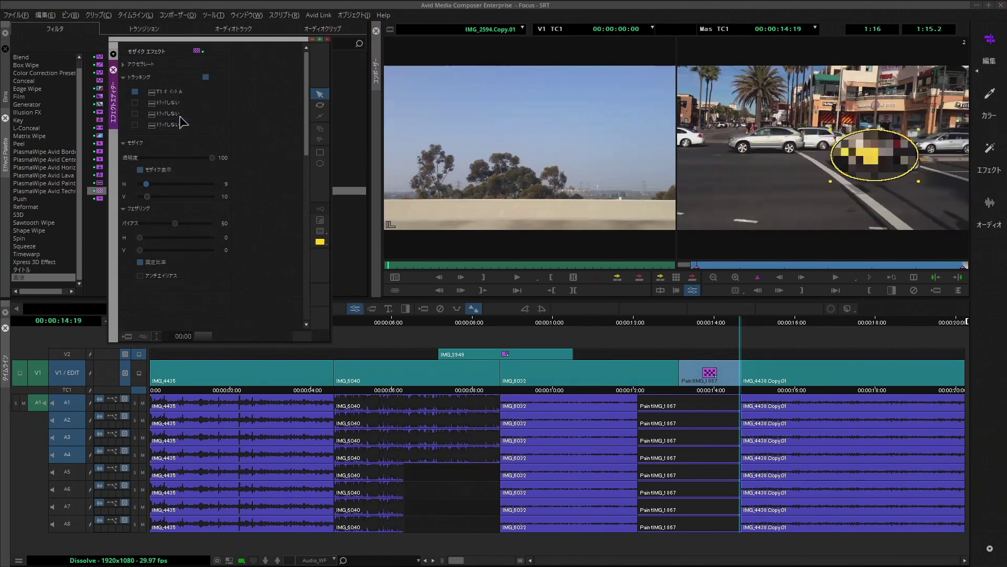
# Close the Effect Editor, play and scrub the tracked mosaic clip, and return the playhead to 00:00:13:04
pyautogui.click(327, 40)
pyautogui.moveTo(691, 326); pyautogui.dragTo(685, 324)
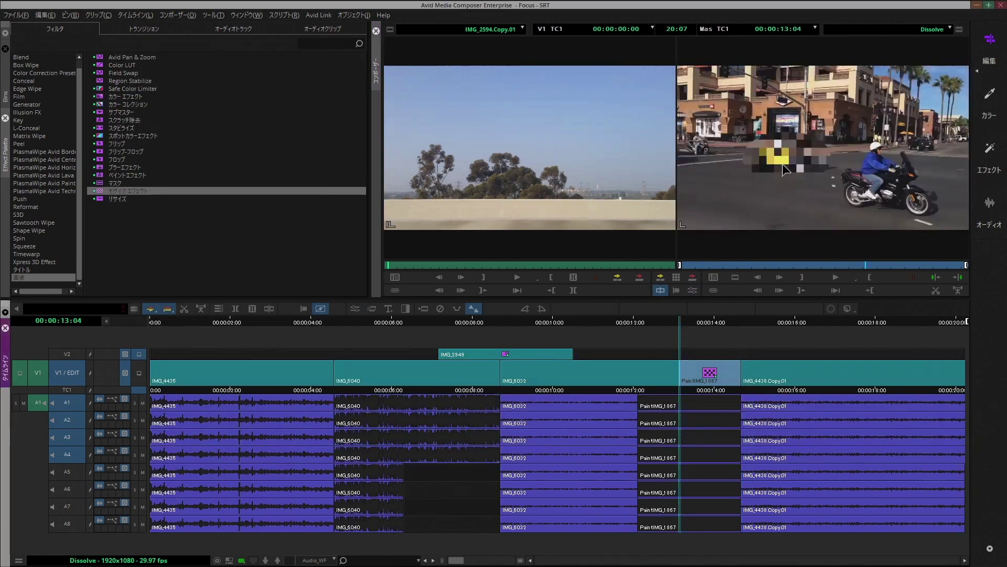
pyautogui.click(833, 278)
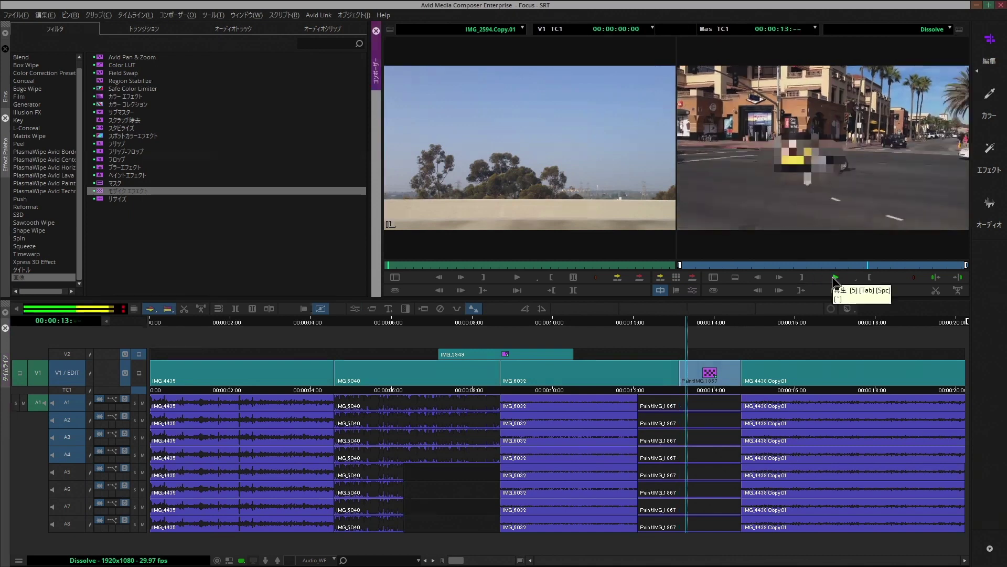
pyautogui.press('space')
pyautogui.moveTo(703, 326)
pyautogui.mouseDown()
pyautogui.moveTo(693, 321)
pyautogui.moveTo(729, 324)
pyautogui.moveTo(713, 324)
pyautogui.mouseUp()
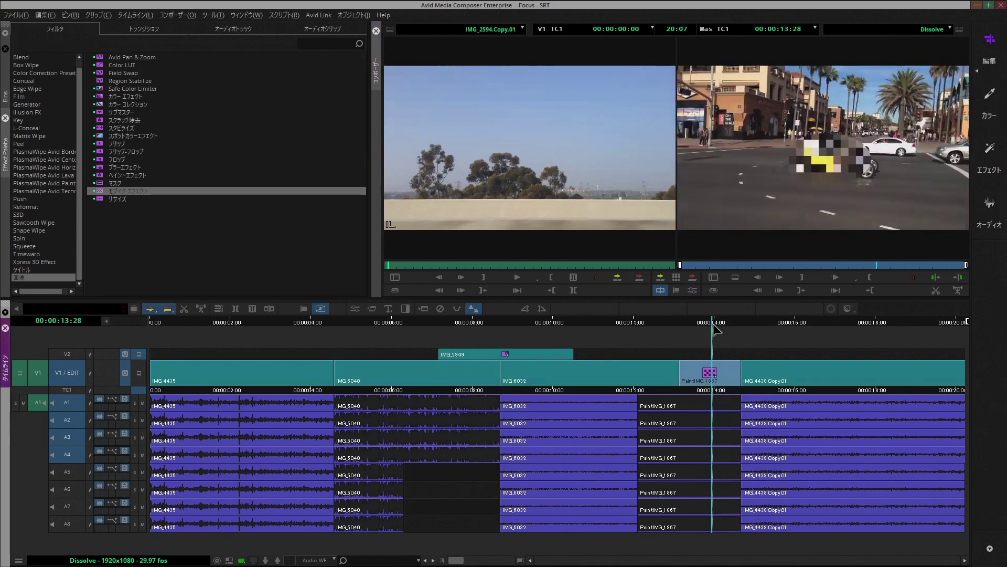
pyautogui.moveTo(713, 323); pyautogui.dragTo(686, 325)
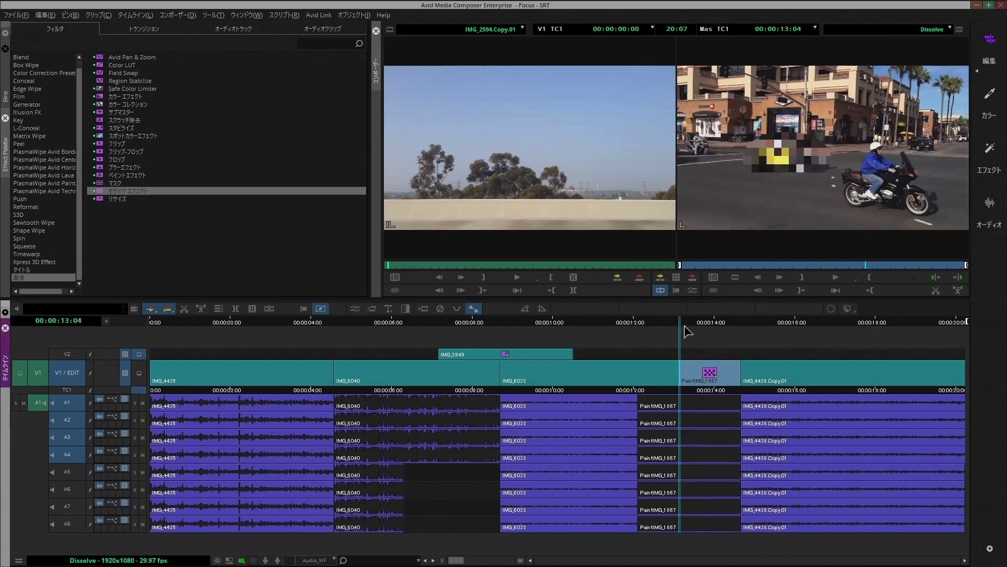
# Replace the mosaic on the IMG_1867 clip with the Blur Effect (ブラーエフェクト)
pyautogui.click(442, 310)
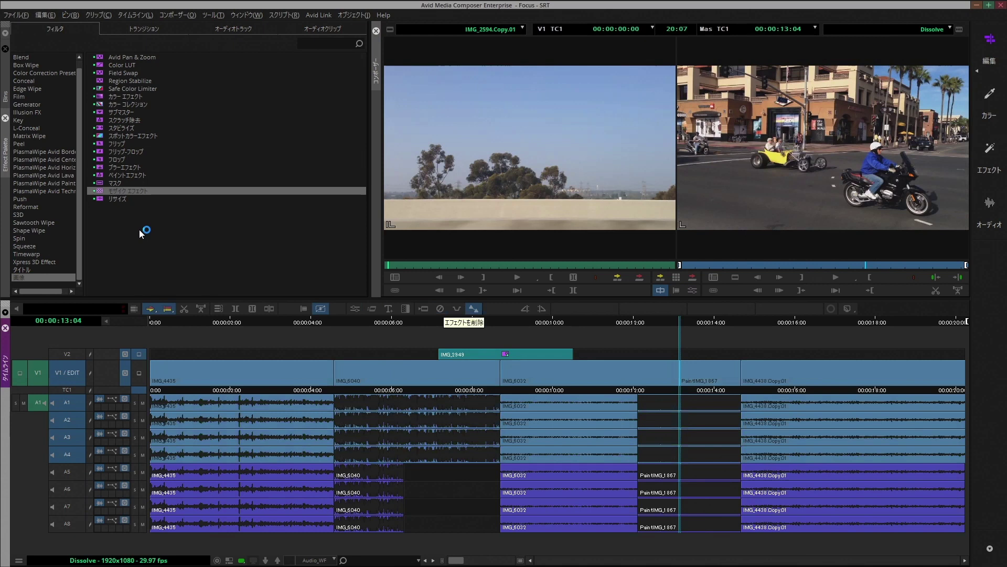
pyautogui.click(101, 192)
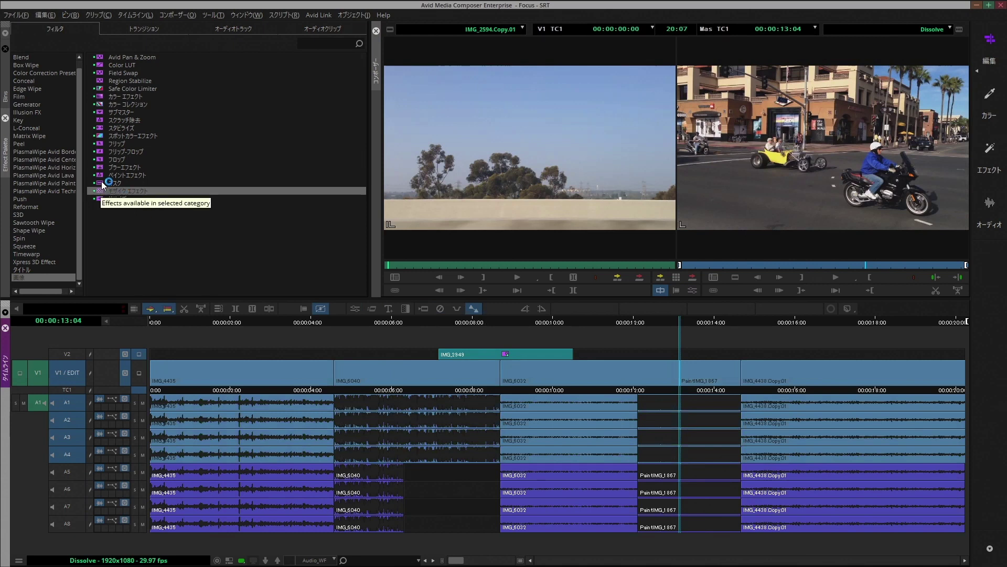
pyautogui.click(102, 168)
pyautogui.moveTo(102, 168)
pyautogui.mouseDown()
pyautogui.moveTo(645, 314)
pyautogui.moveTo(709, 373)
pyautogui.mouseUp()
# Open the blur effect for editing, draw an oval blur region over the yellow car, and close the Effect Editor
pyautogui.click(356, 309)
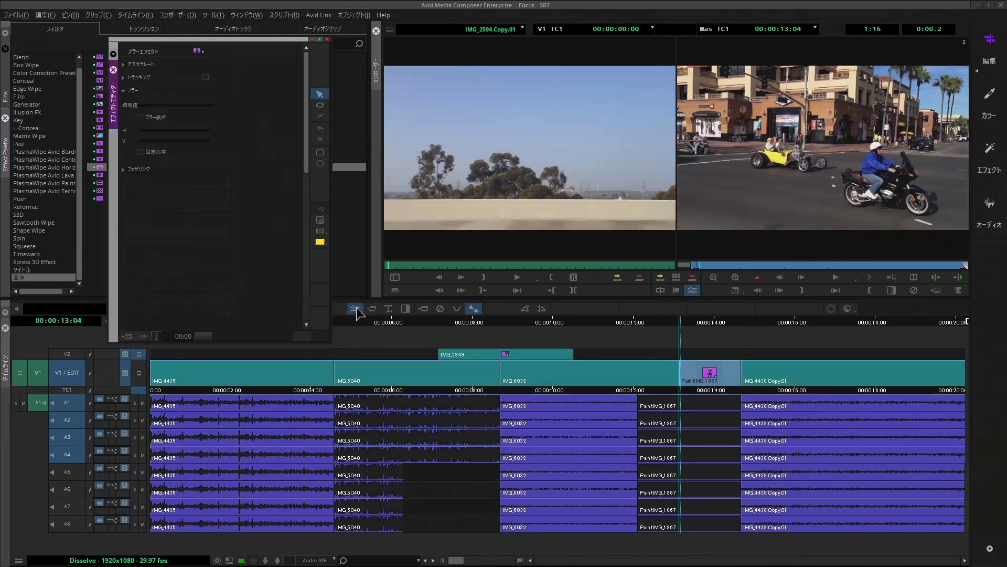
pyautogui.moveTo(746, 130); pyautogui.dragTo(832, 184)
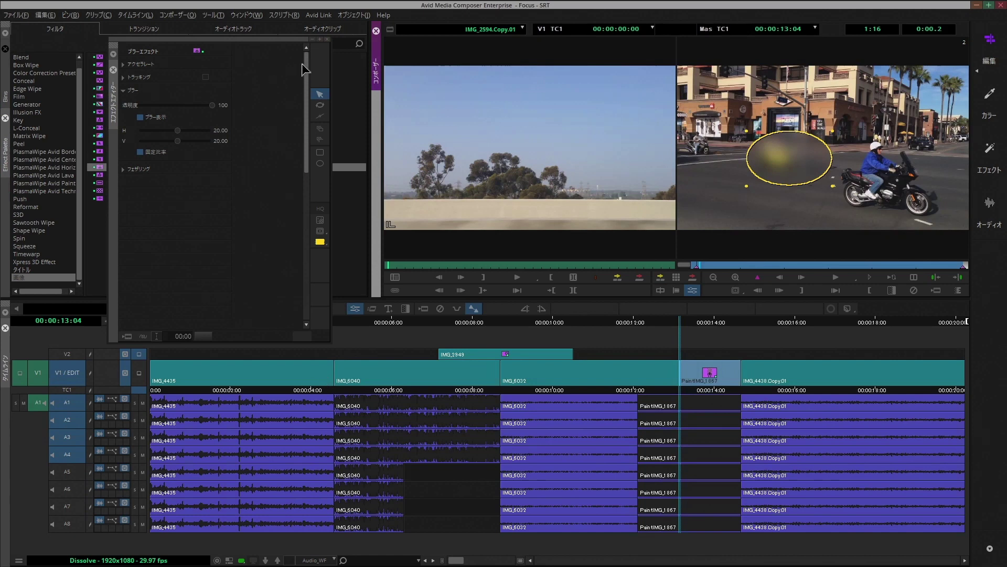
pyautogui.click(327, 39)
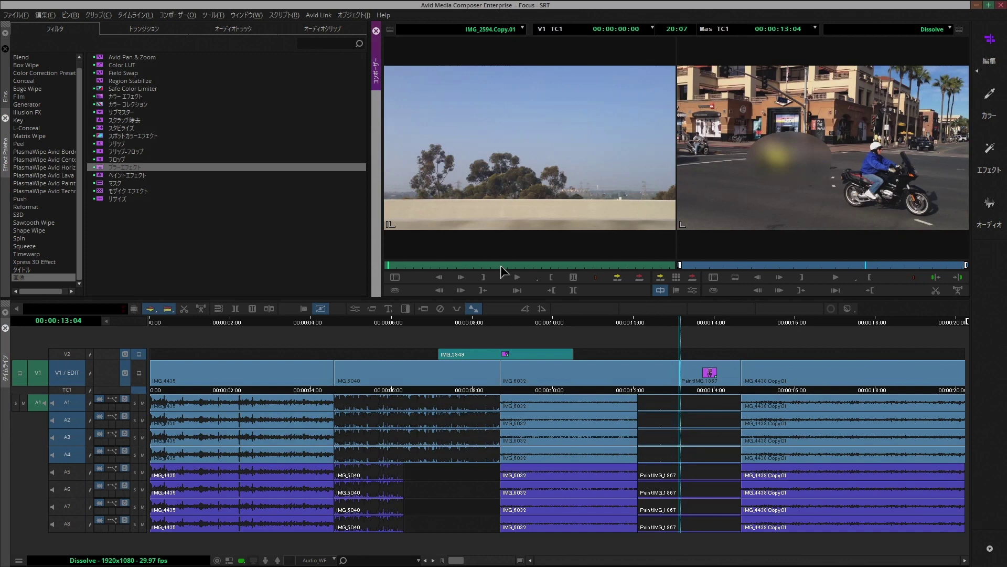
# Replace the blur effect on the IMG_1867 clip with the Paint Effect (ペイントエフェクト) and open it for editing
pyautogui.click(441, 309)
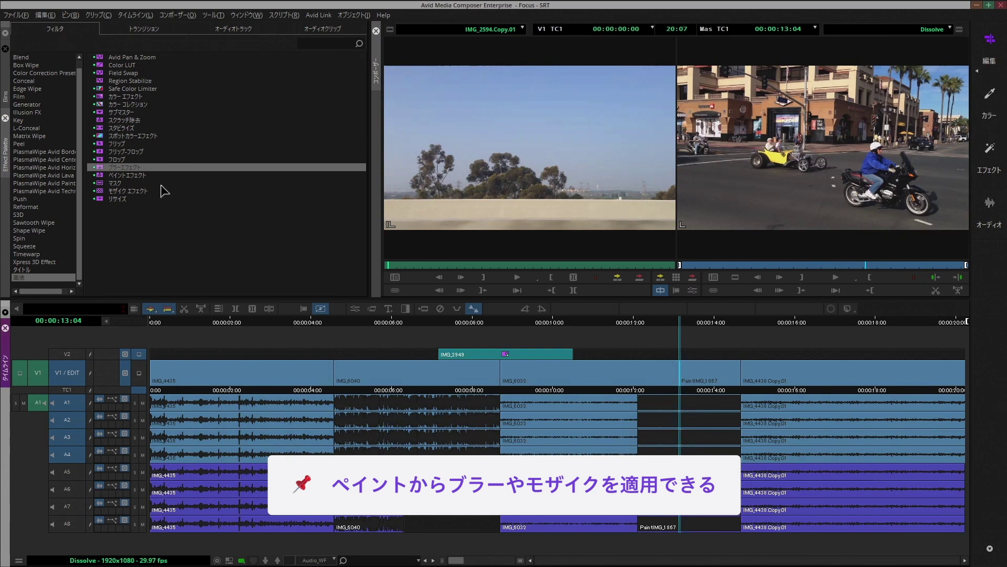
pyautogui.click(105, 176)
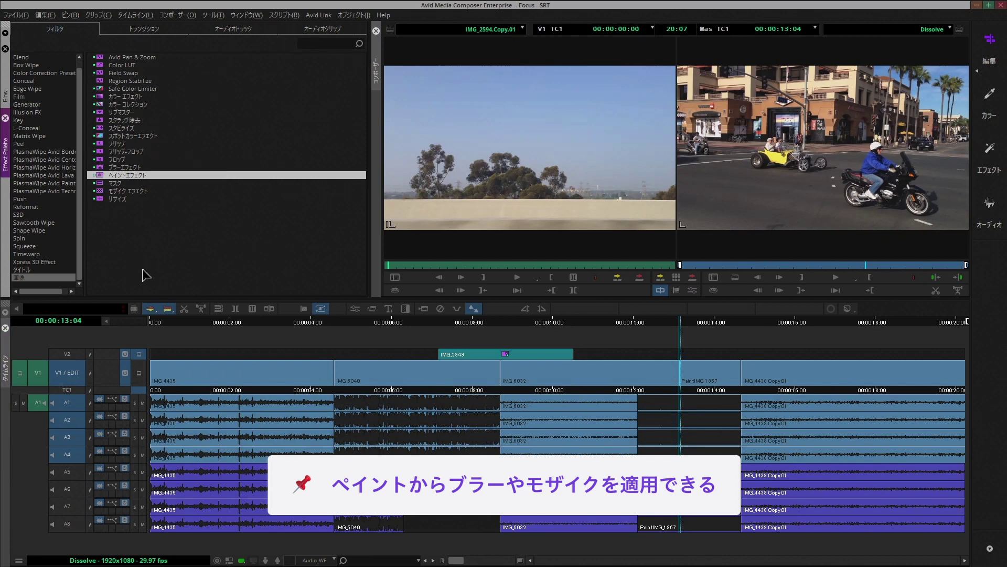
pyautogui.moveTo(125, 175)
pyautogui.mouseDown()
pyautogui.moveTo(231, 178)
pyautogui.moveTo(672, 294)
pyautogui.moveTo(697, 370)
pyautogui.mouseUp()
pyautogui.click(355, 308)
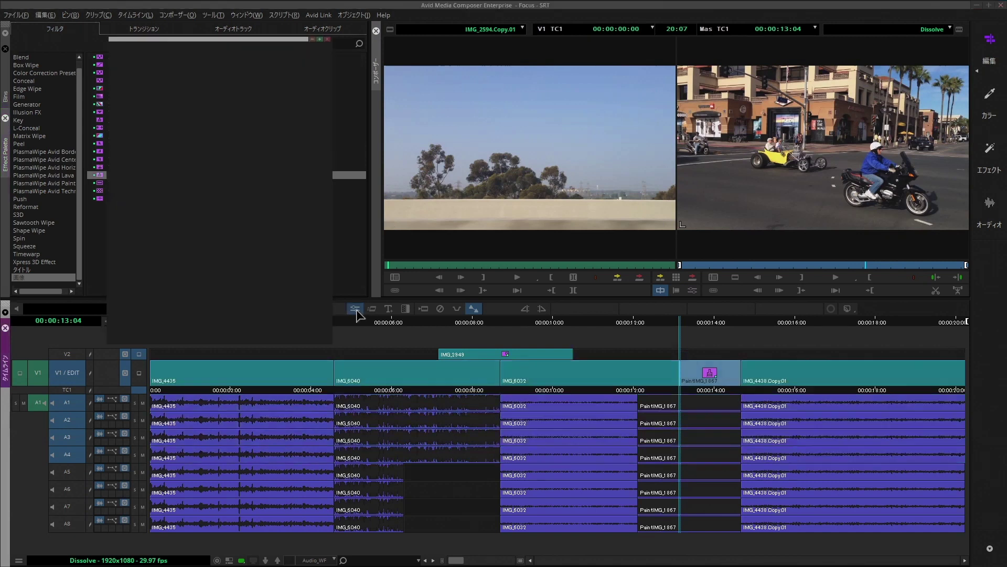
# Draw an oval paint region over the yellow car and set its mode to Mosaic
pyautogui.click(320, 163)
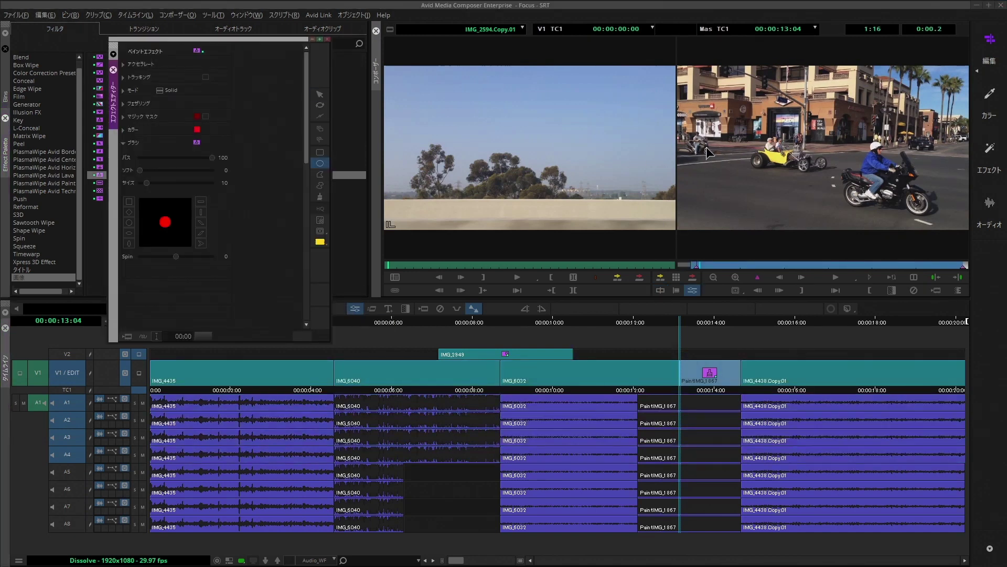
pyautogui.moveTo(742, 126); pyautogui.dragTo(830, 187)
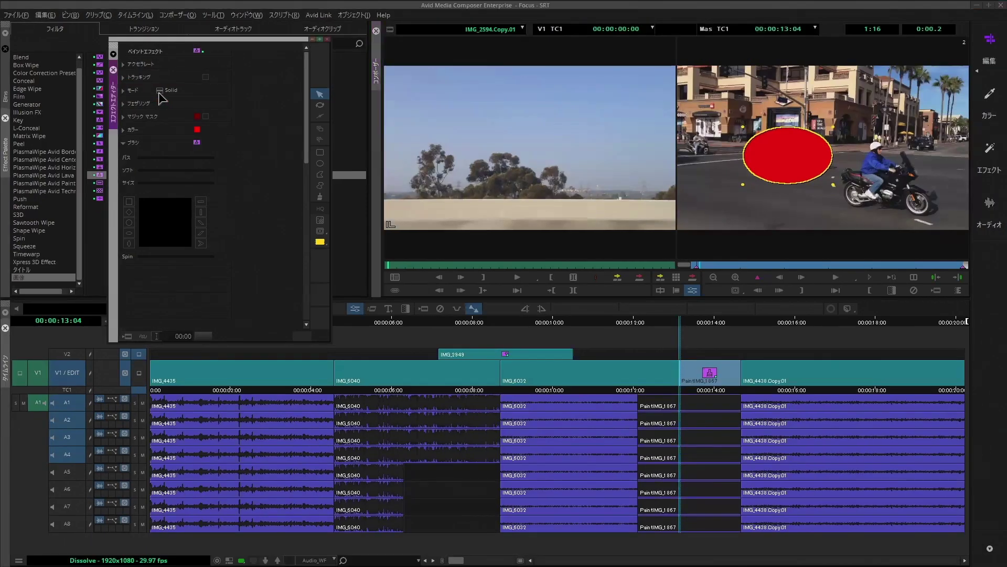
pyautogui.click(103, 44)
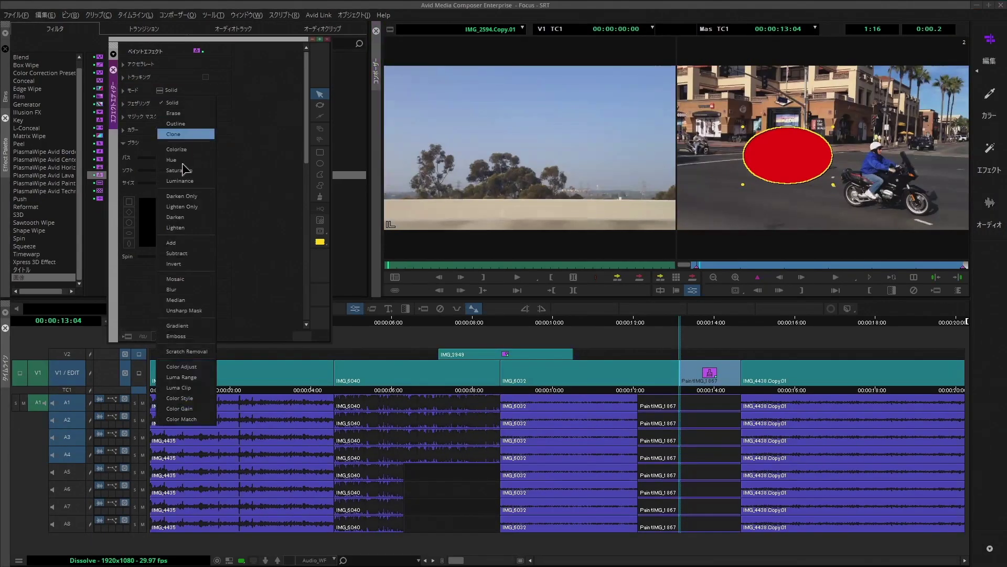
pyautogui.click(195, 280)
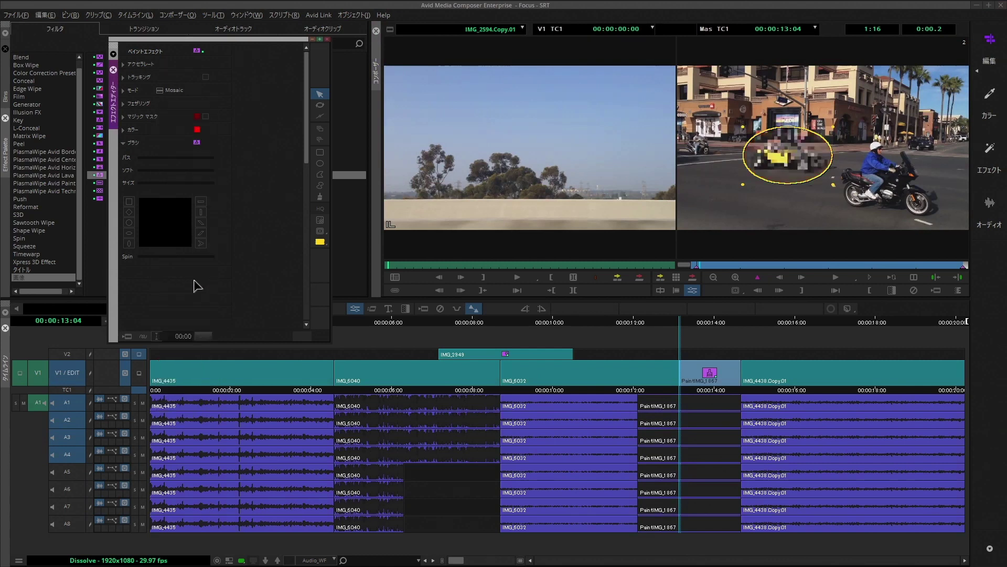
# Switch the oval paint region's mode to Blur, and delete the region
pyautogui.click(160, 92)
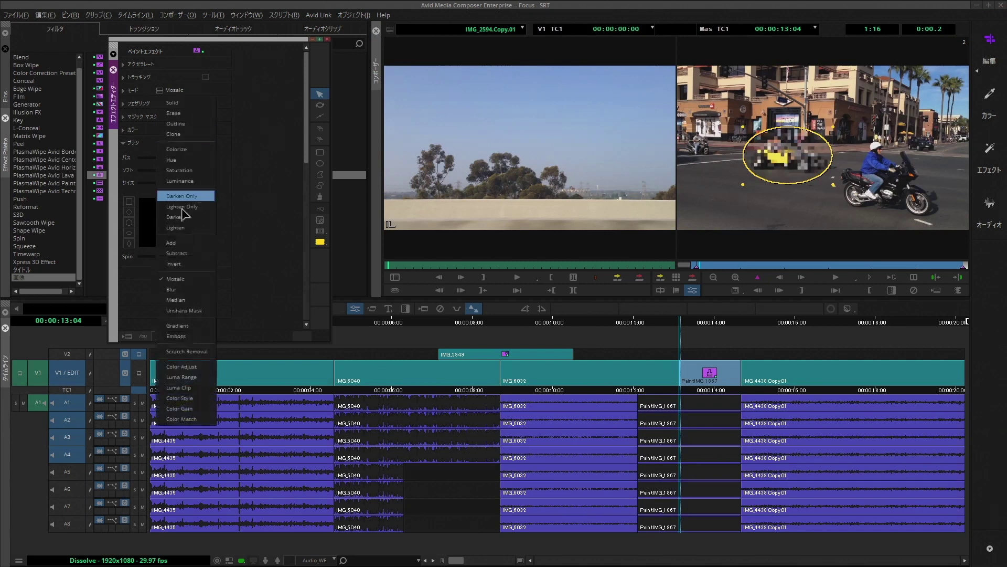
pyautogui.click(209, 290)
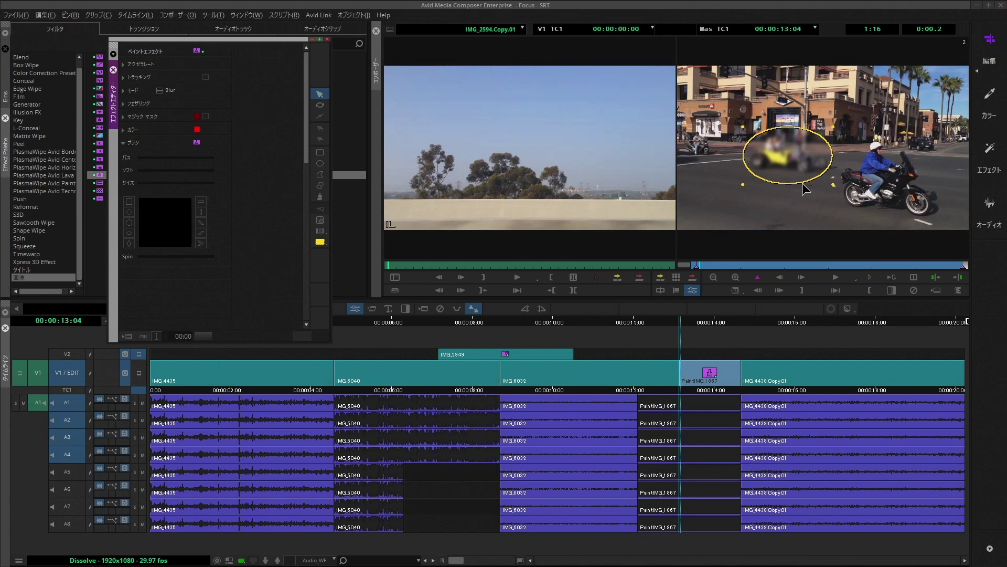
pyautogui.click(791, 162)
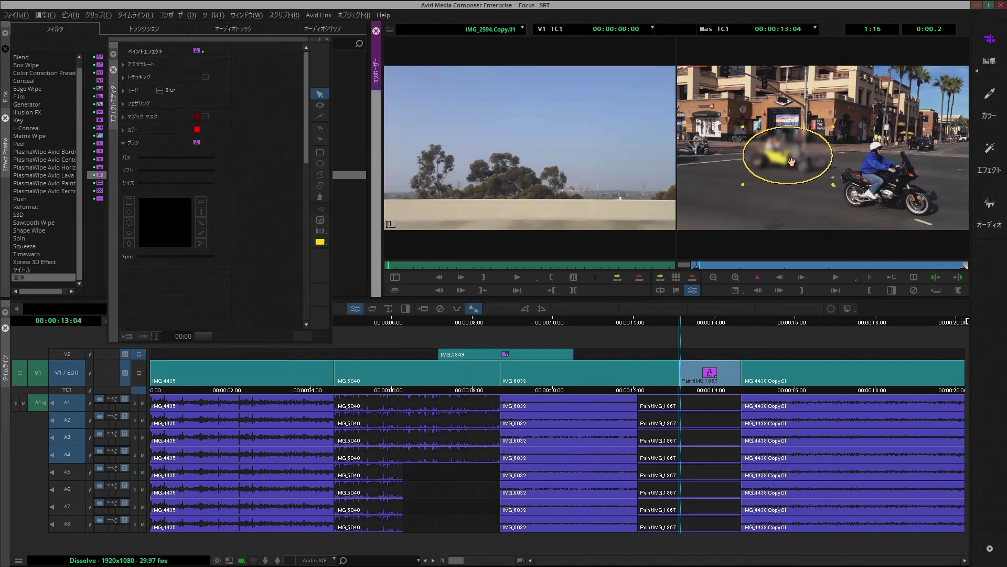
pyautogui.press('Delete')
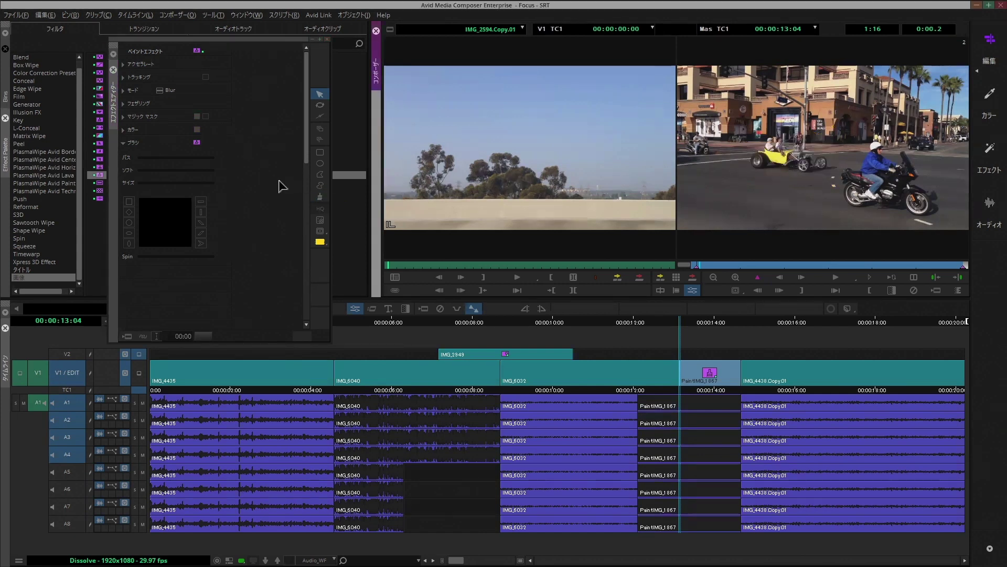
# Draw a rectangular paint region that extends beyond all edges of the video frame
pyautogui.click(320, 152)
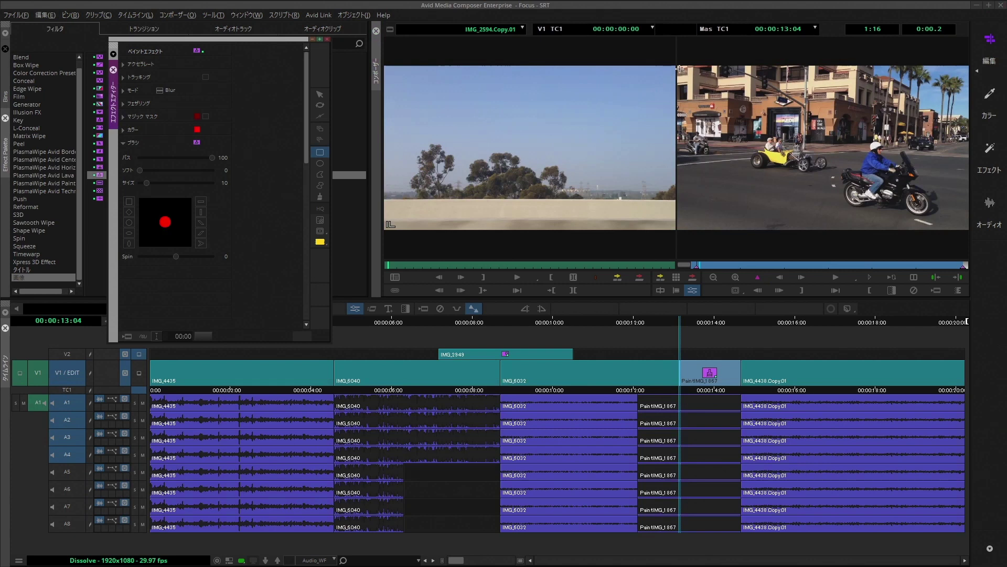
pyautogui.moveTo(680, 69); pyautogui.dragTo(899, 194)
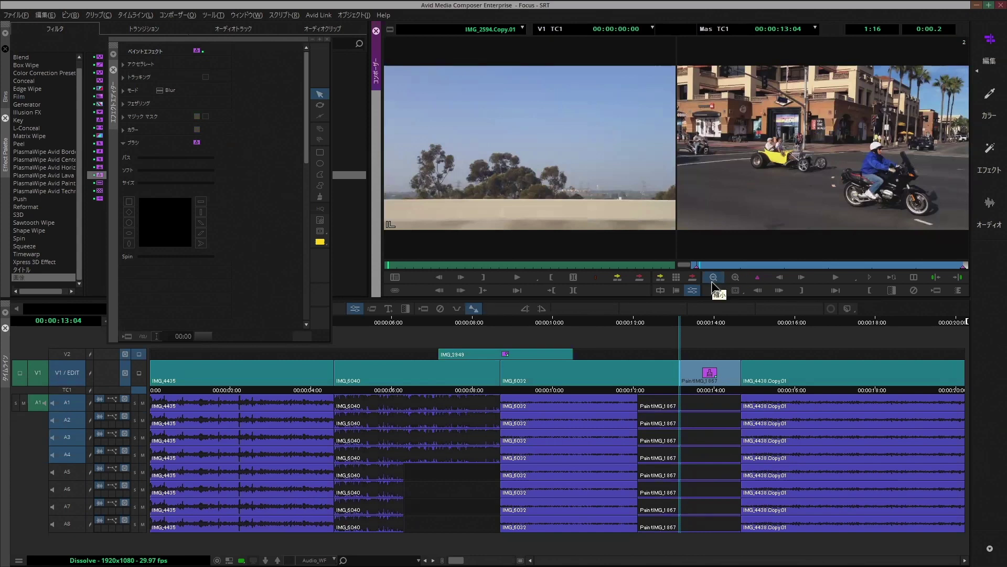
pyautogui.click(713, 278)
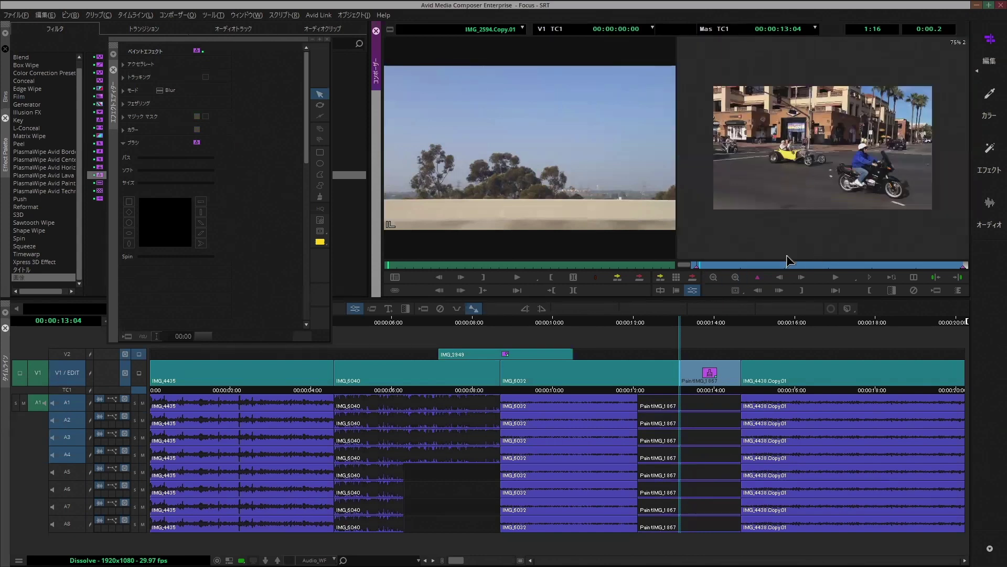
pyautogui.click(319, 152)
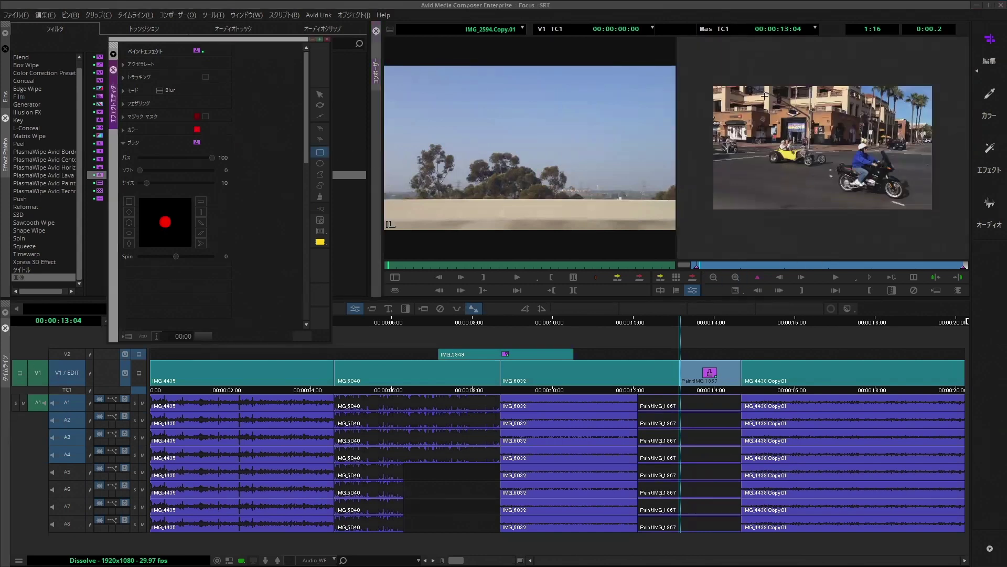
pyautogui.moveTo(696, 72); pyautogui.dragTo(944, 225)
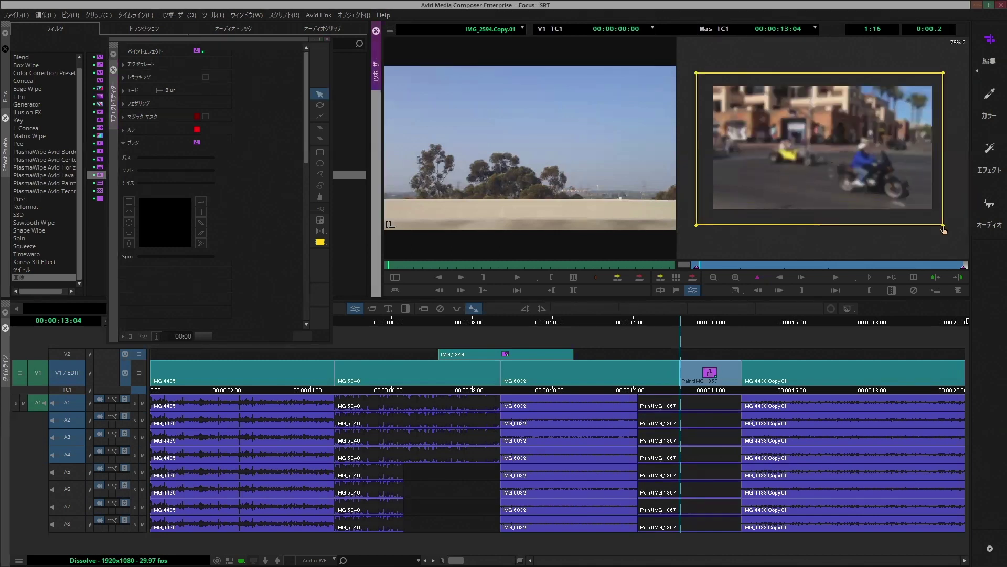
# Set the rectangle's mode to Color Adjust and lower its brightness to -69
pyautogui.click(160, 91)
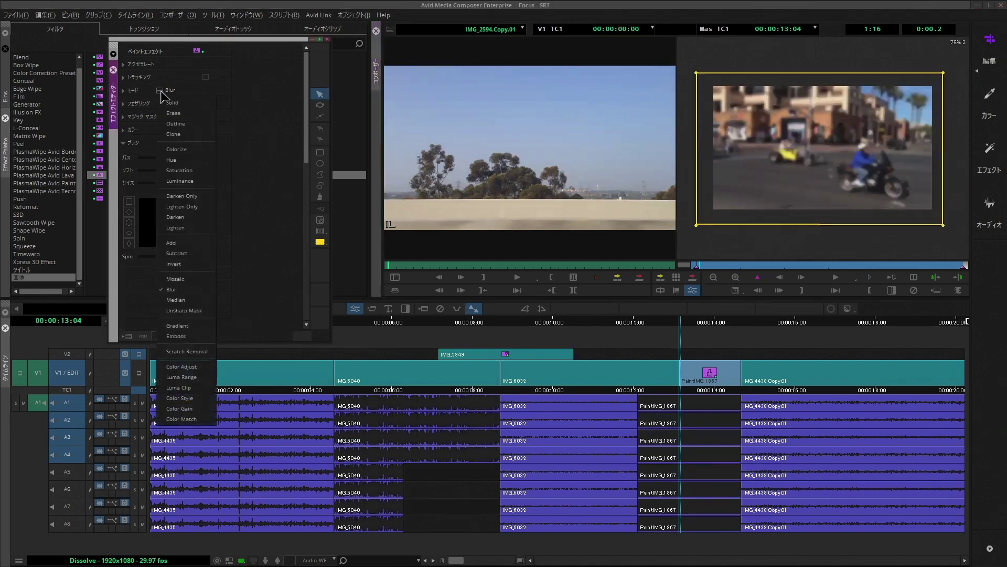
pyautogui.click(204, 368)
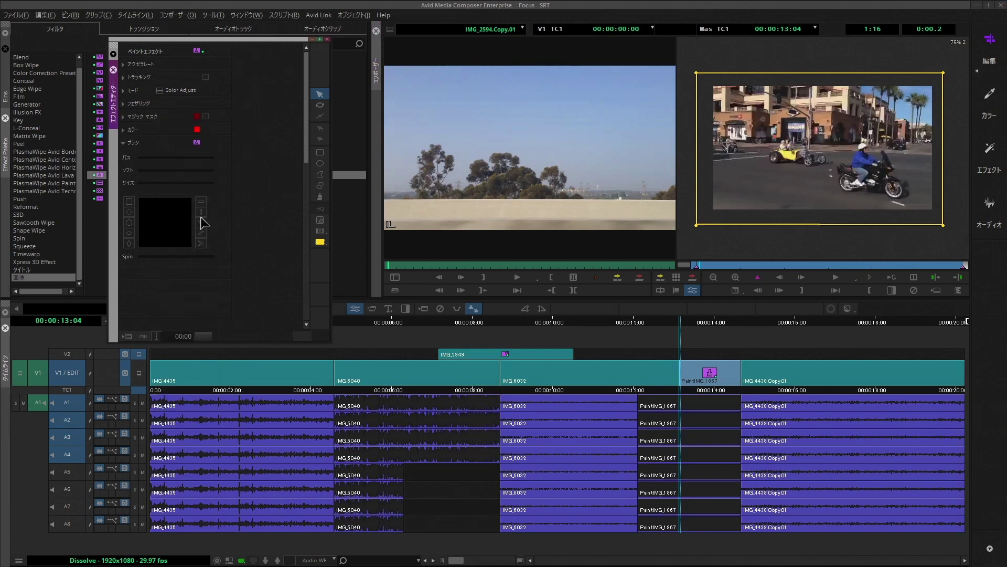
pyautogui.click(126, 92)
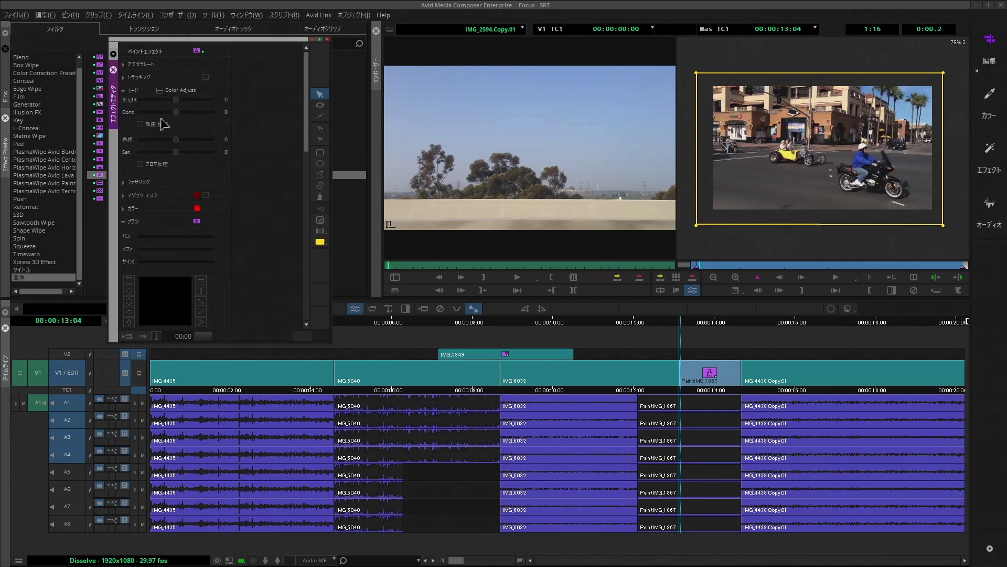
pyautogui.moveTo(175, 101); pyautogui.dragTo(151, 102)
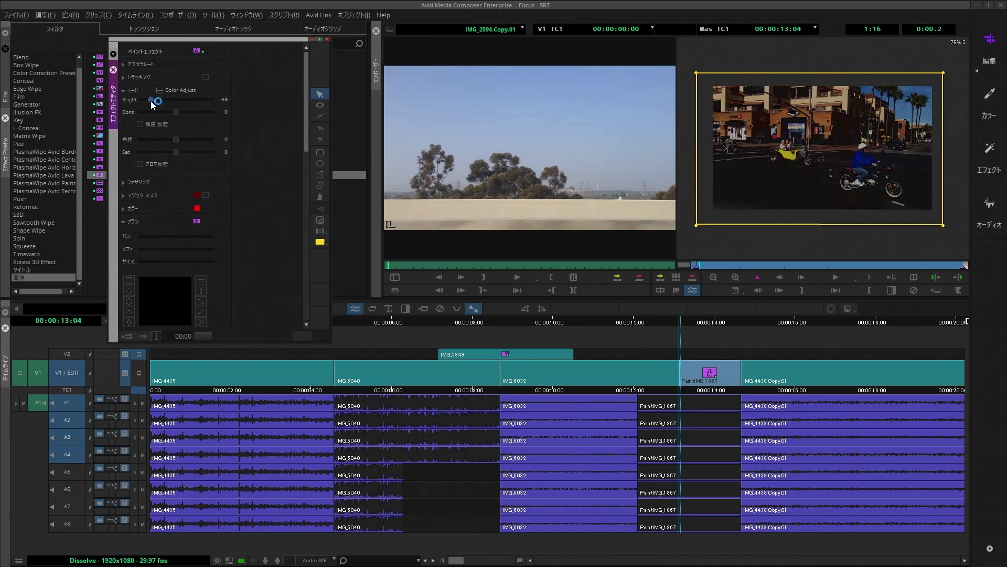
pyautogui.moveTo(152, 104); pyautogui.dragTo(152, 103)
# Draw an oval paint region over the yellow car in the darkened image
pyautogui.click(735, 283)
pyautogui.click(735, 278)
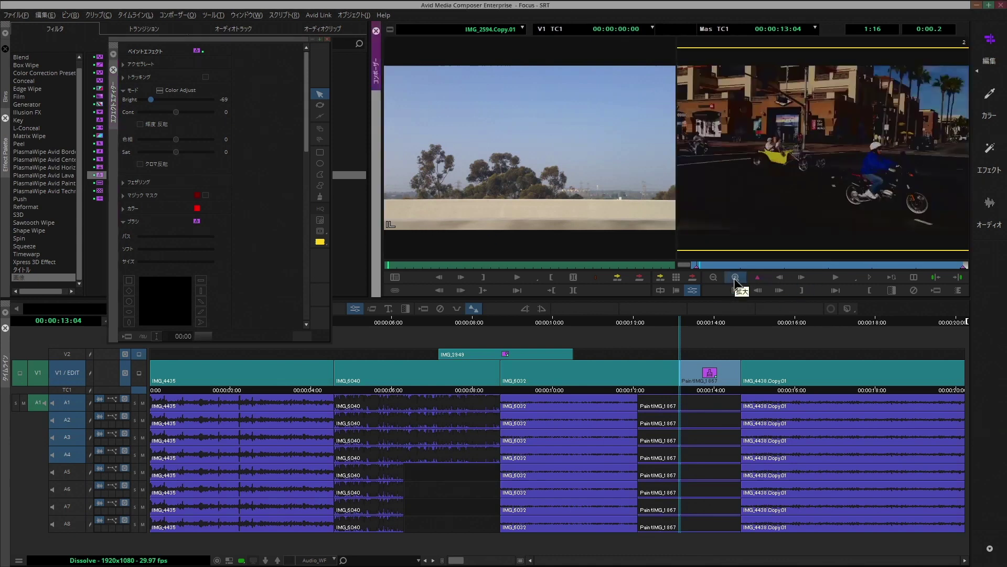
pyautogui.click(320, 163)
pyautogui.moveTo(745, 129); pyautogui.dragTo(835, 188)
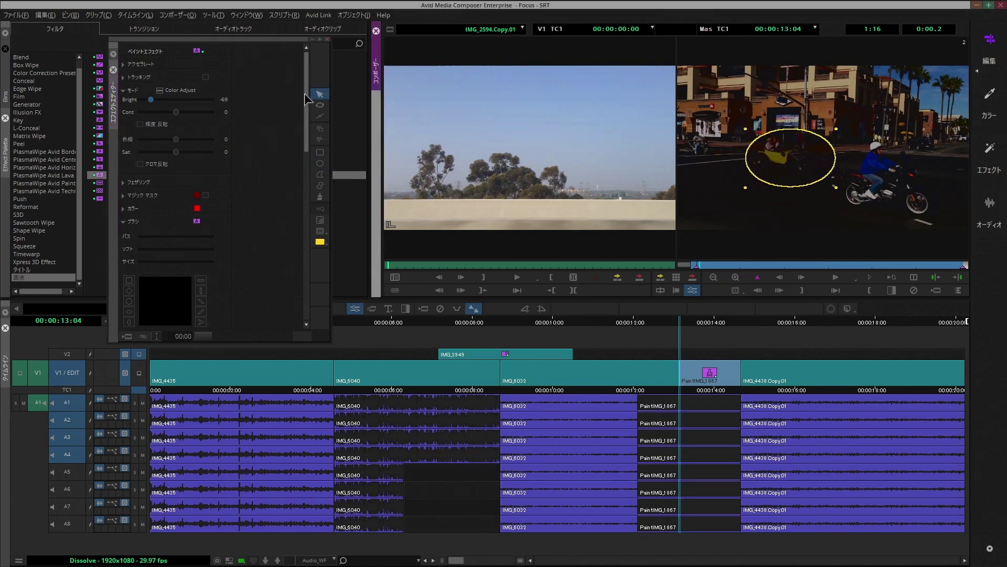
# Set the oval region's mode to Erase and close the Effect Editor
pyautogui.click(163, 94)
pyautogui.click(162, 92)
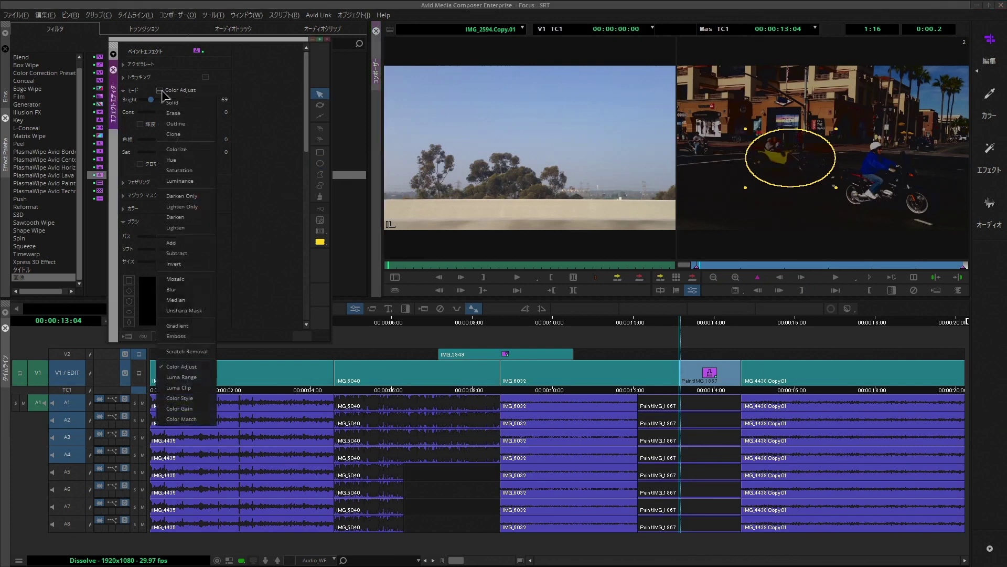
pyautogui.click(199, 115)
pyautogui.click(162, 94)
pyautogui.click(187, 117)
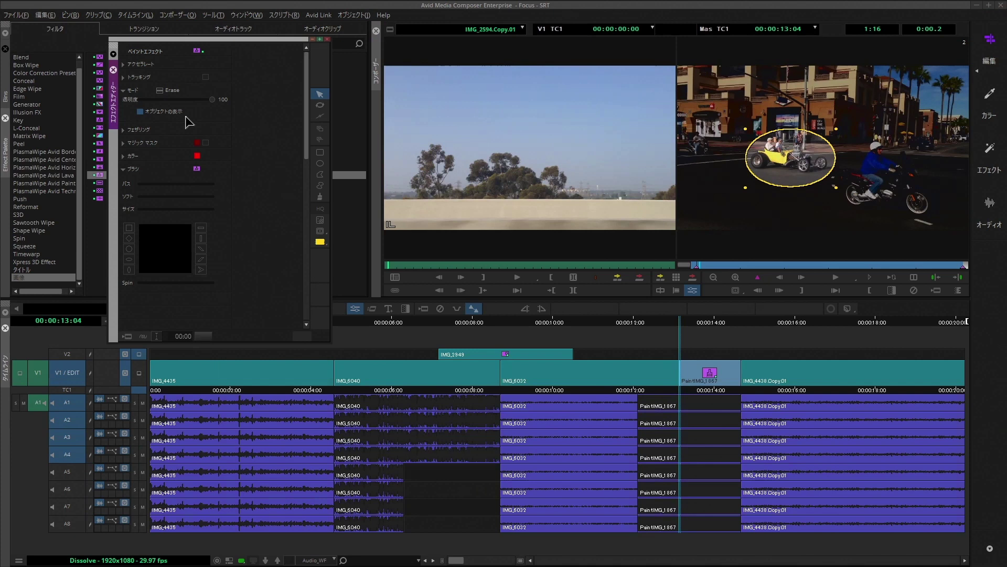
pyautogui.click(327, 39)
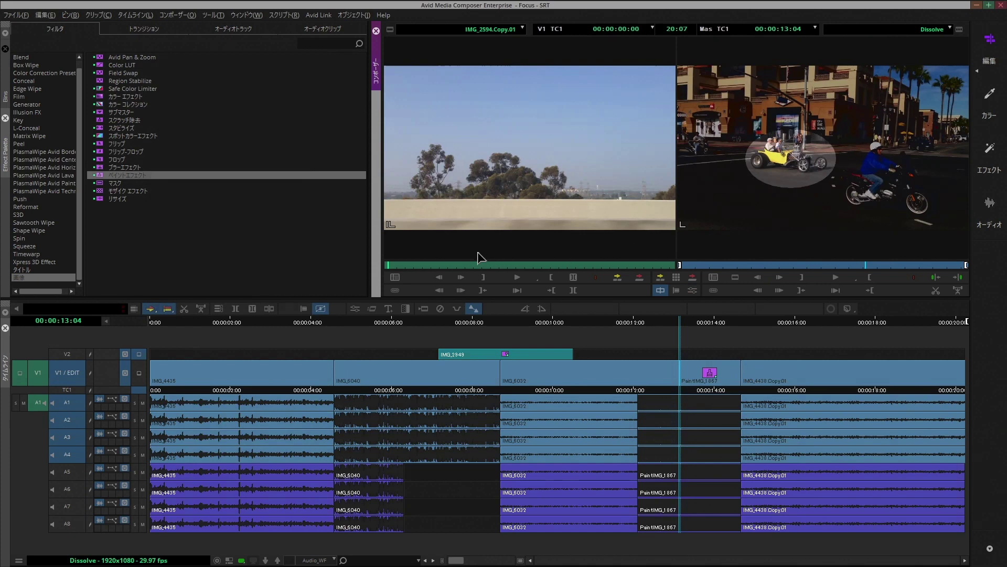
# Reopen the paint effect, feather the erase oval by 18 horizontally and vertically, and close the Effect Editor
pyautogui.click(356, 309)
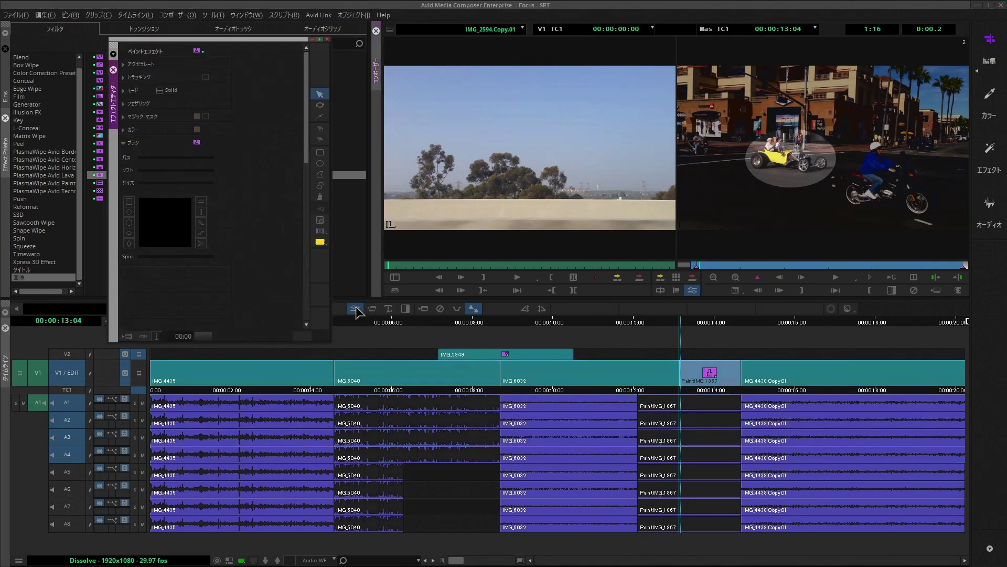
pyautogui.click(774, 168)
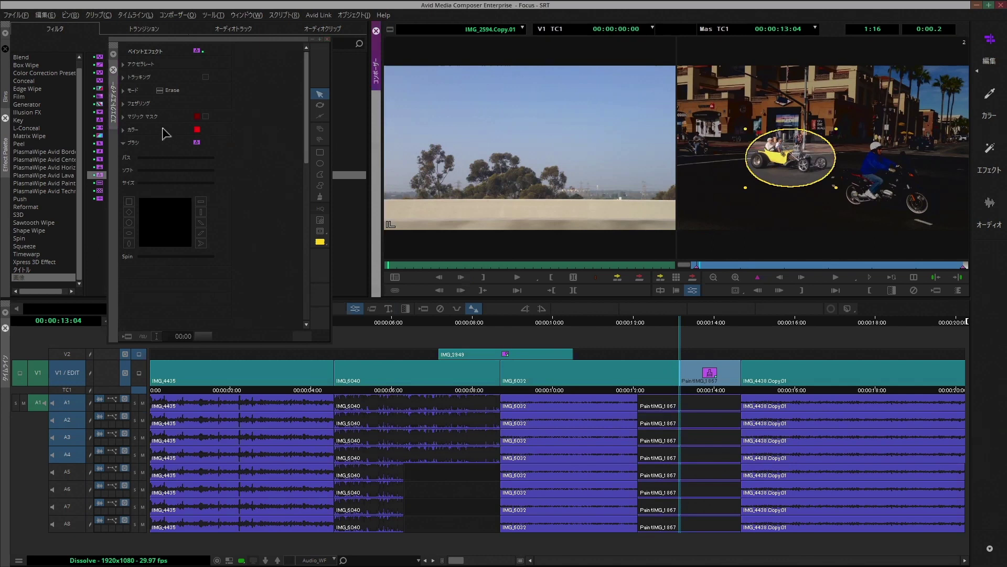
pyautogui.click(124, 104)
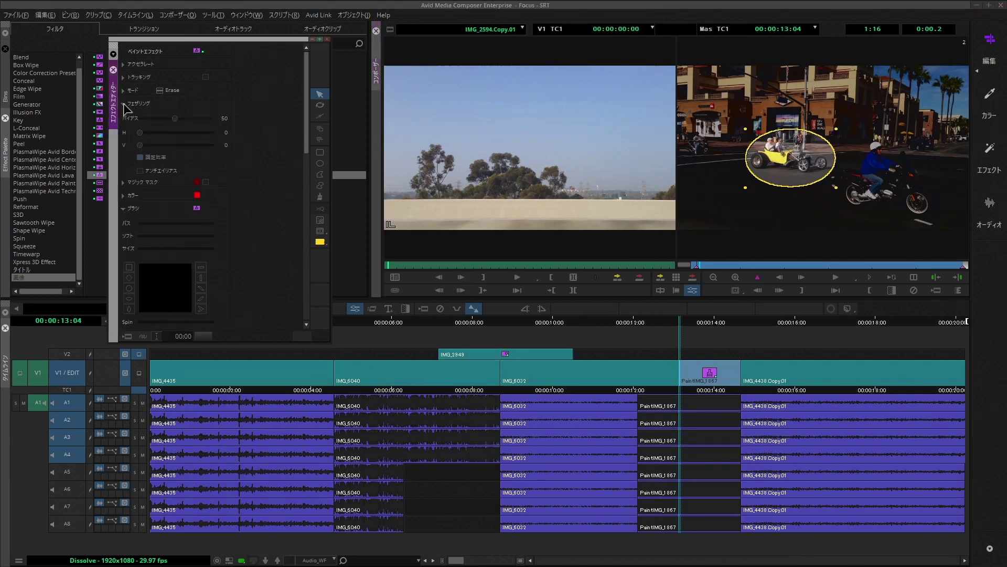
pyautogui.moveTo(140, 132); pyautogui.dragTo(158, 136)
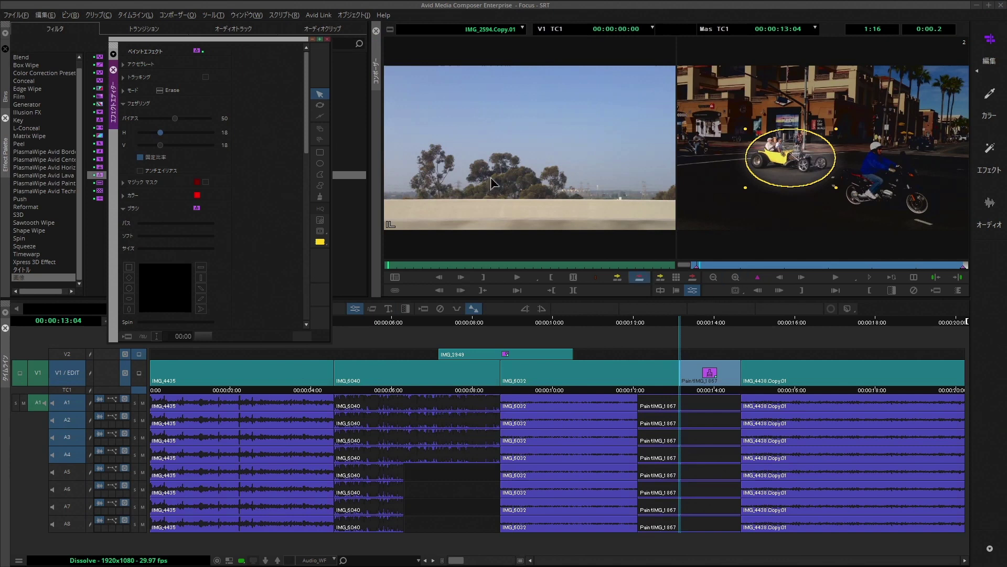
pyautogui.click(328, 39)
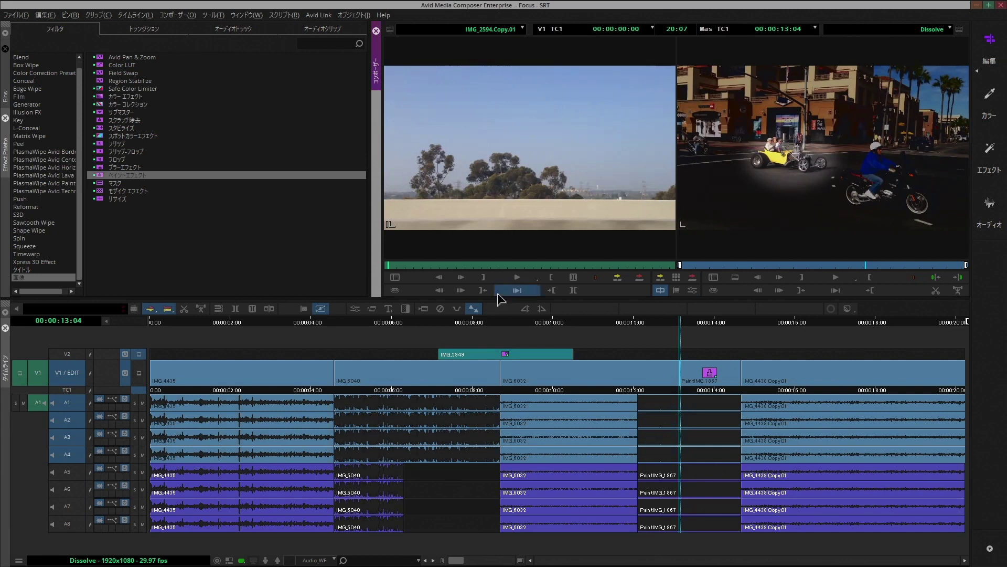
# Reopen the paint effect, place tracker T1 on the yellow car in the Tracking window, and track it from 00:00:13:04
pyautogui.click(356, 313)
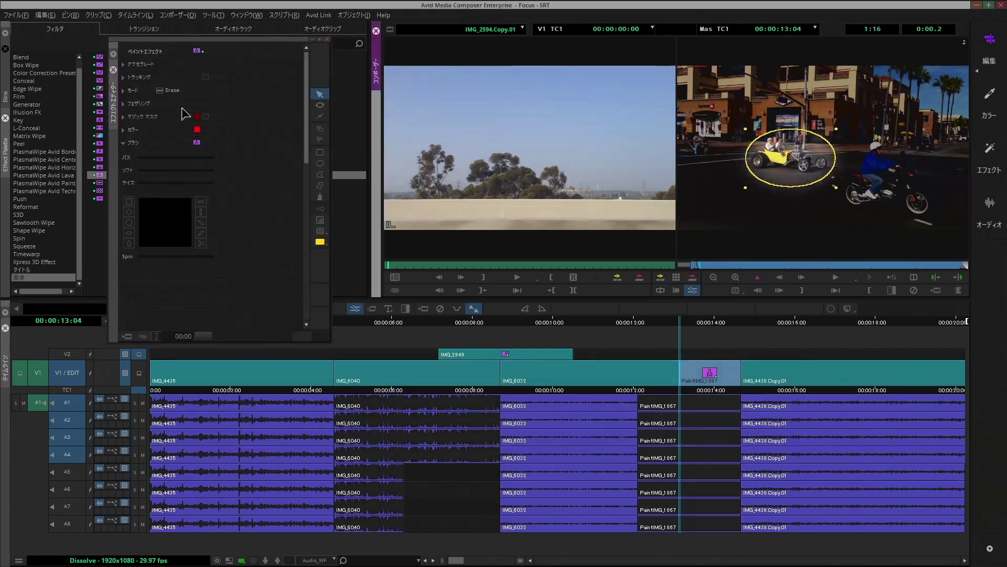
pyautogui.click(124, 77)
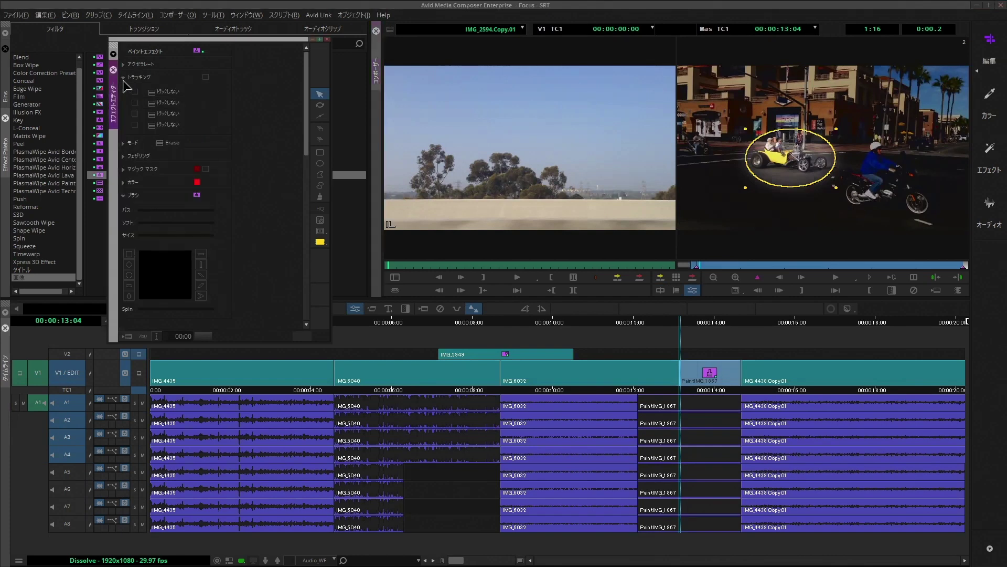
pyautogui.click(320, 220)
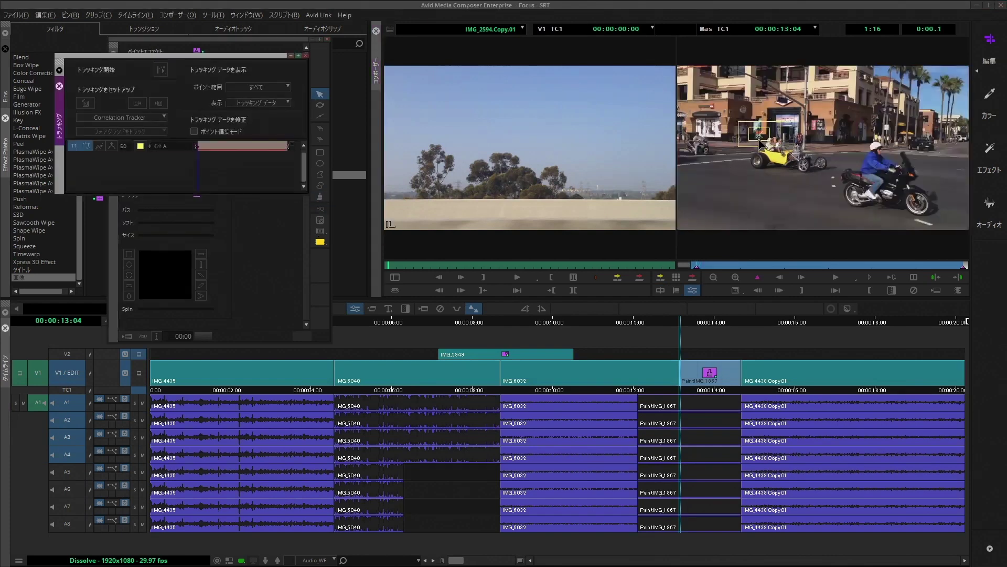
pyautogui.moveTo(759, 135); pyautogui.dragTo(759, 156)
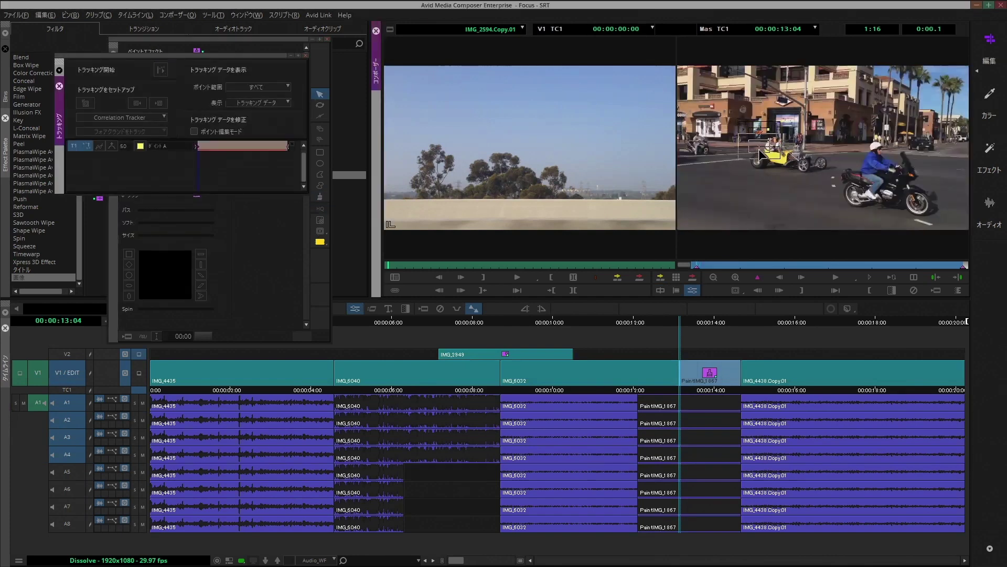
pyautogui.click(162, 70)
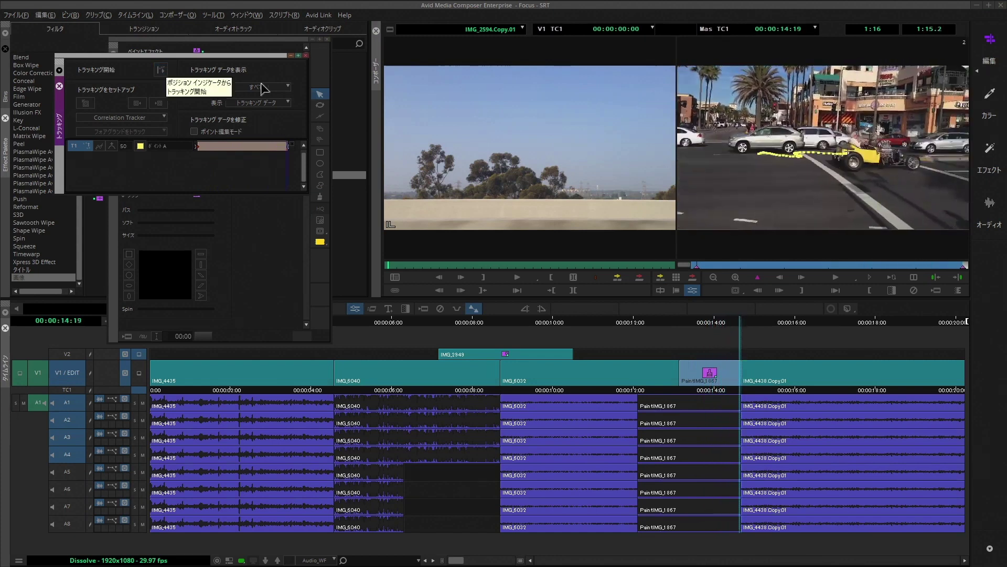
# Assign tracker T1 Point A to the erase oval's first tracking slot, close the Effect Editor, and scrub the paint-effect clip to check the tracking
pyautogui.click(305, 56)
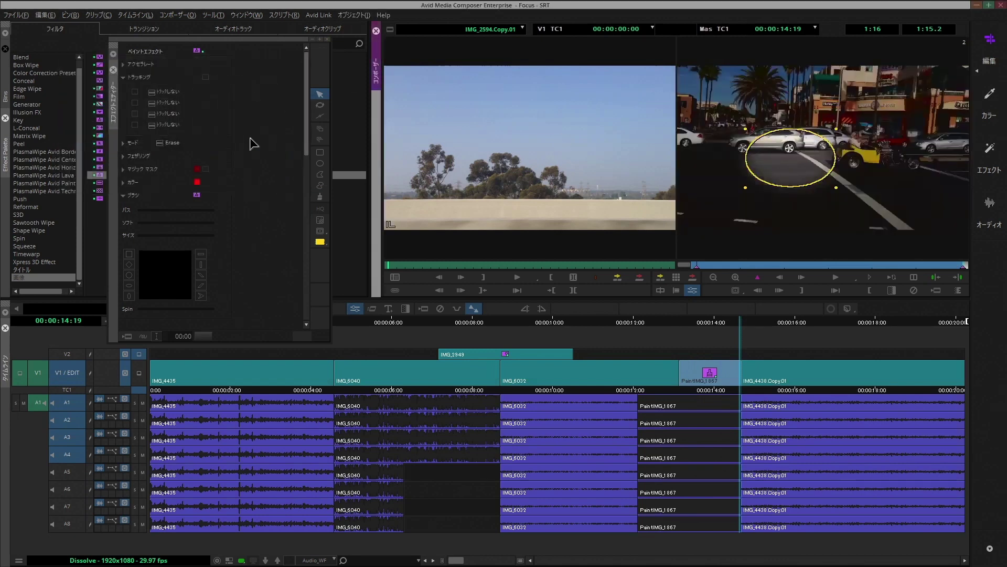
pyautogui.click(156, 102)
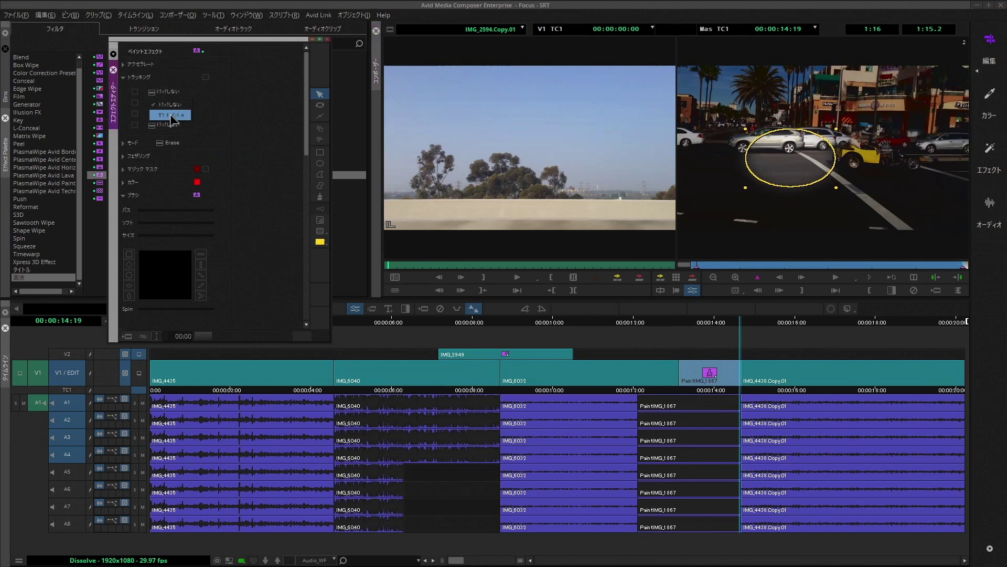
pyautogui.click(170, 116)
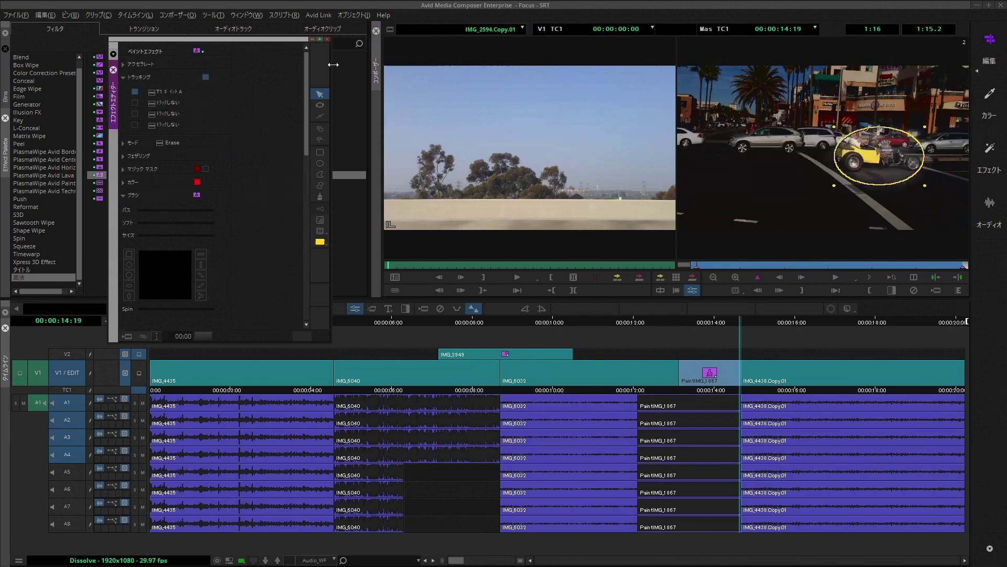
pyautogui.click(327, 40)
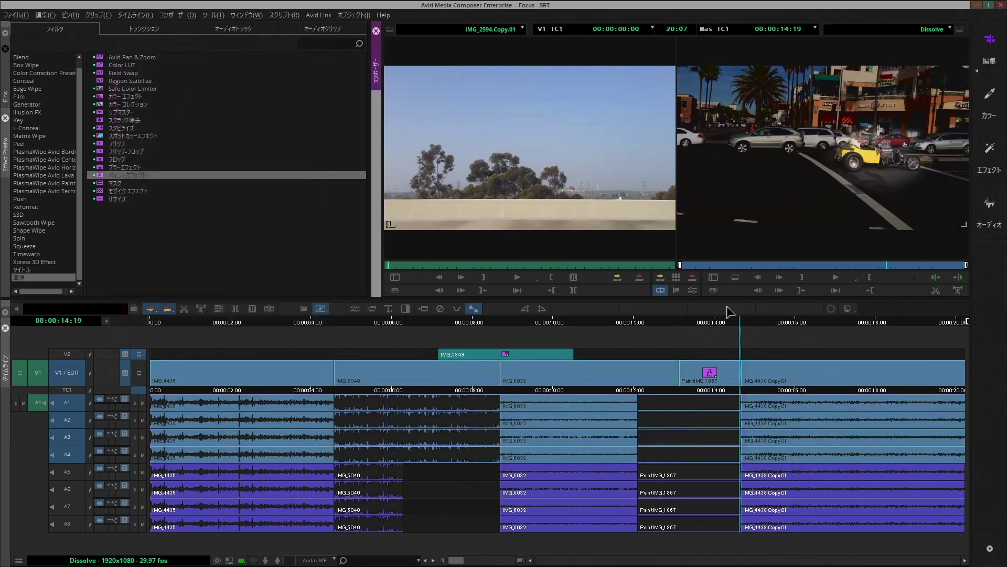
pyautogui.click(684, 324)
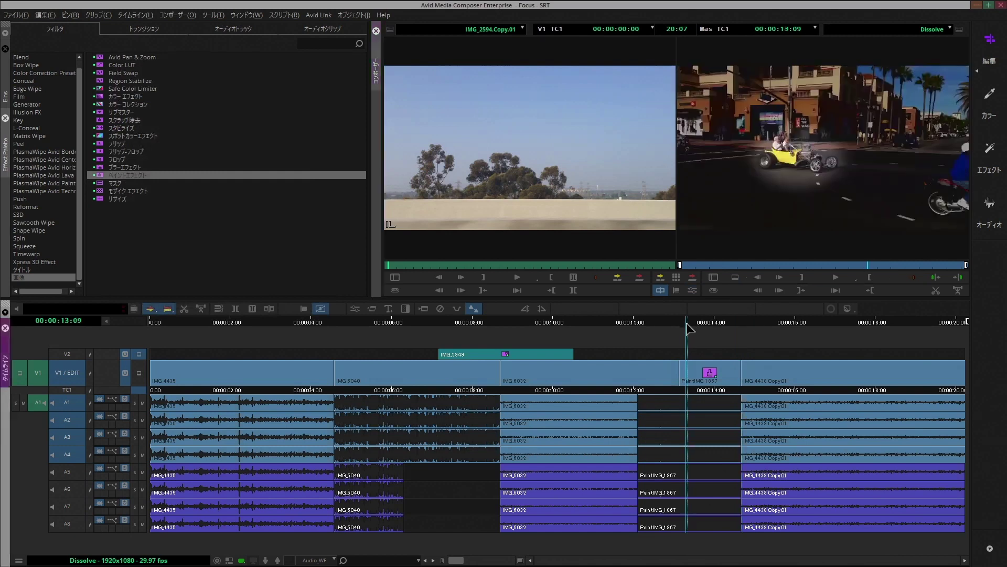
pyautogui.moveTo(685, 324)
pyautogui.mouseDown()
pyautogui.moveTo(737, 325)
pyautogui.moveTo(700, 325)
pyautogui.mouseUp()
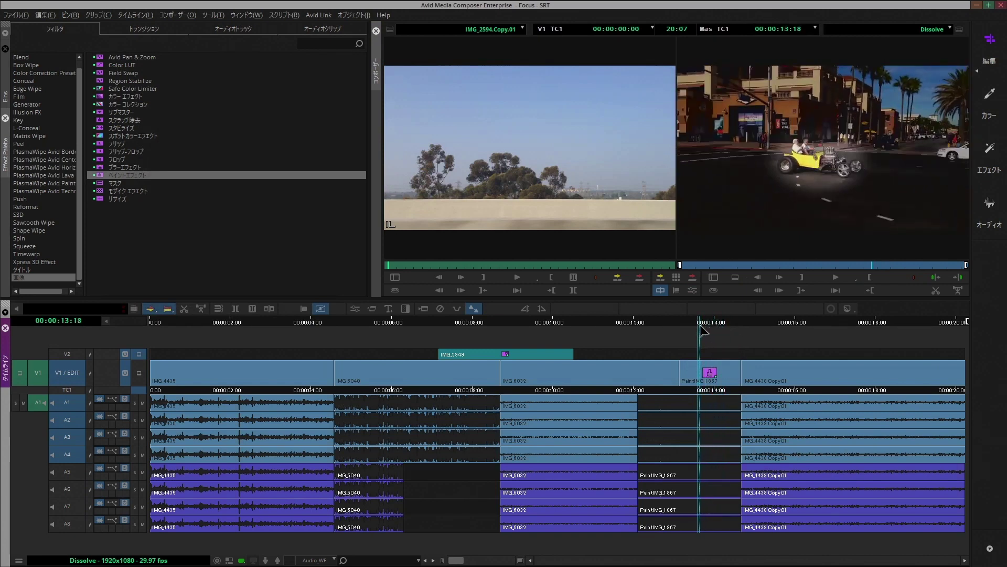